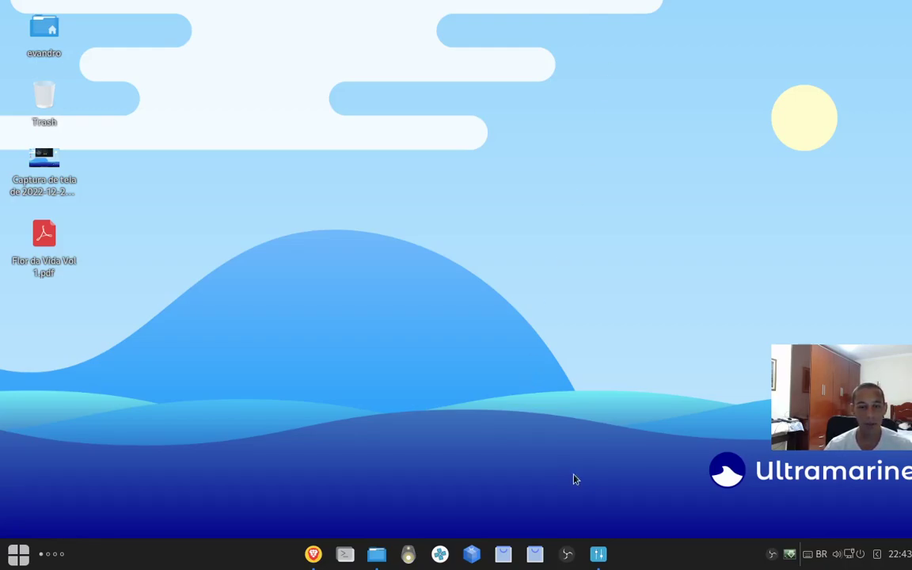
# Step: View the software store, close it, and pick dnfdragora from the System Tools applications
pyautogui.click(509, 559)
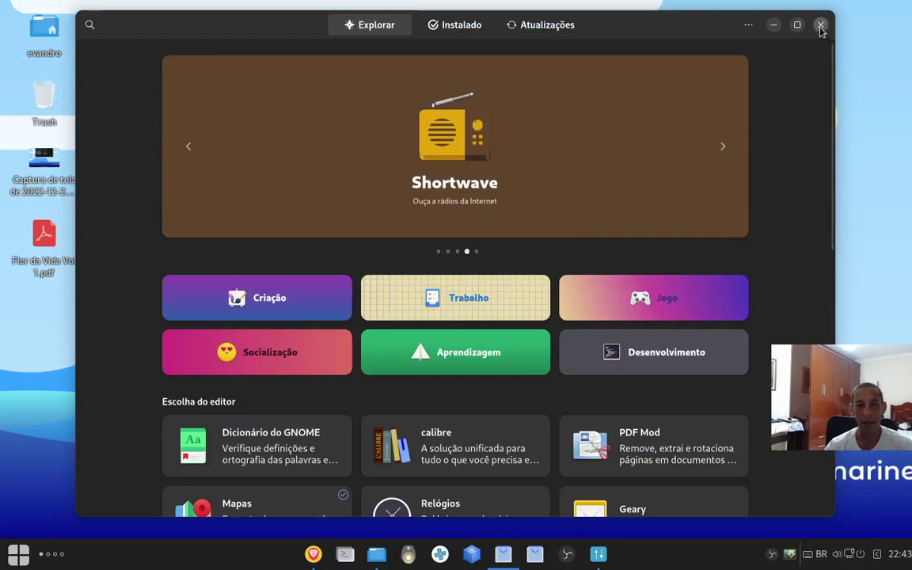
pyautogui.click(821, 25)
pyautogui.click(18, 553)
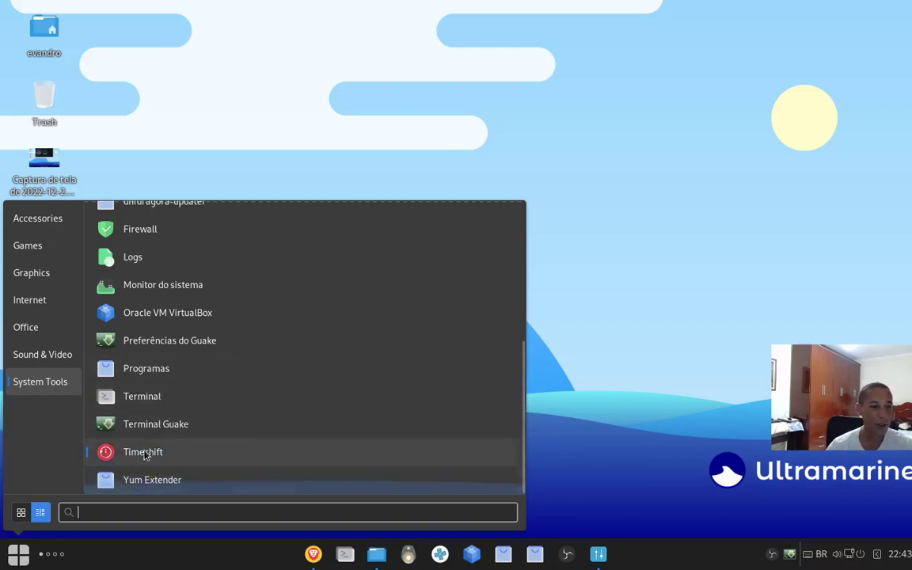
pyautogui.scroll(3, 177, 299)
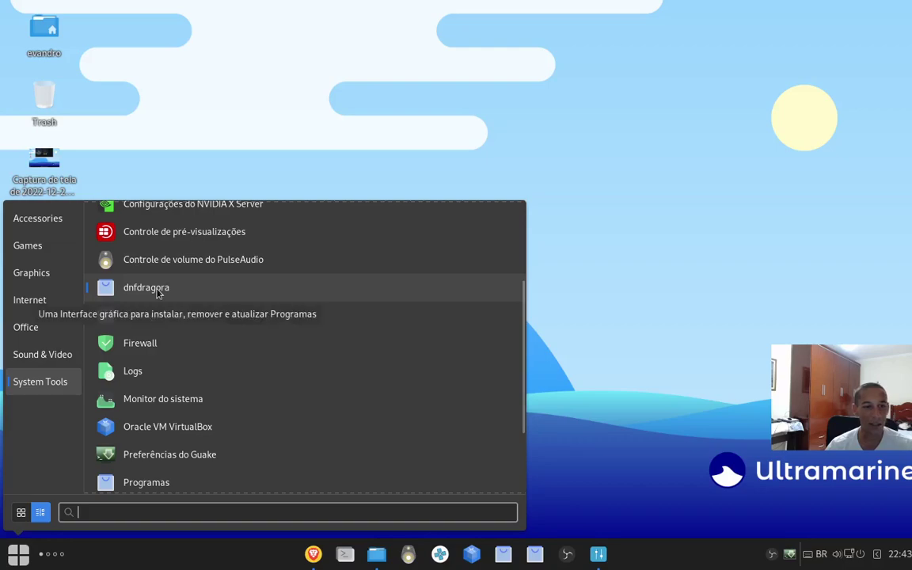
pyautogui.click(177, 287)
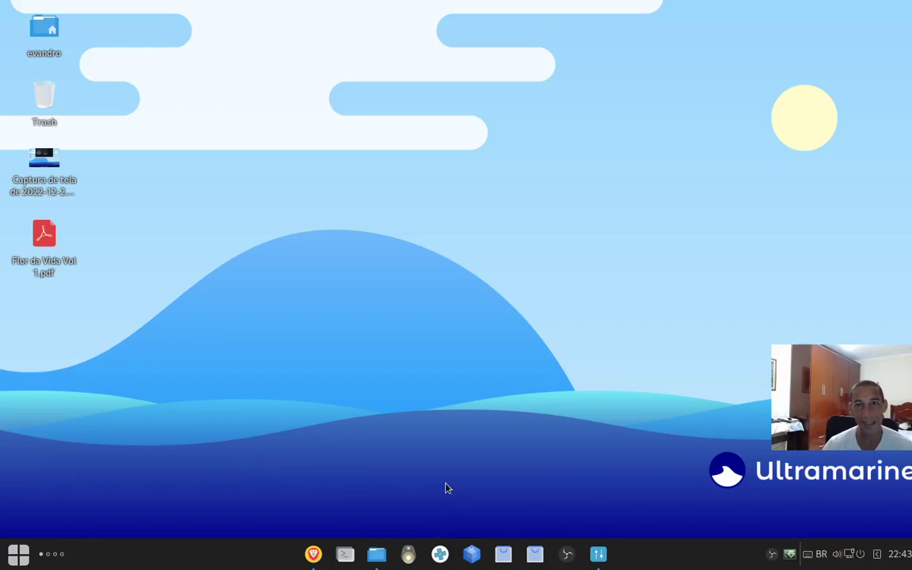
# Step: Switch to Brave and review the Yum Extender home page at yumex.dk
pyautogui.click(315, 556)
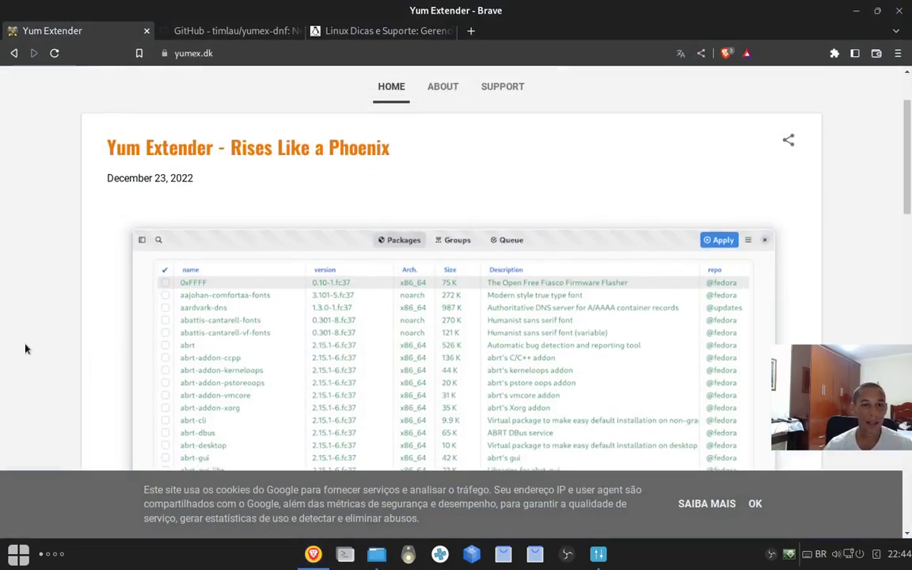
pyautogui.scroll(-3, 340, 246)
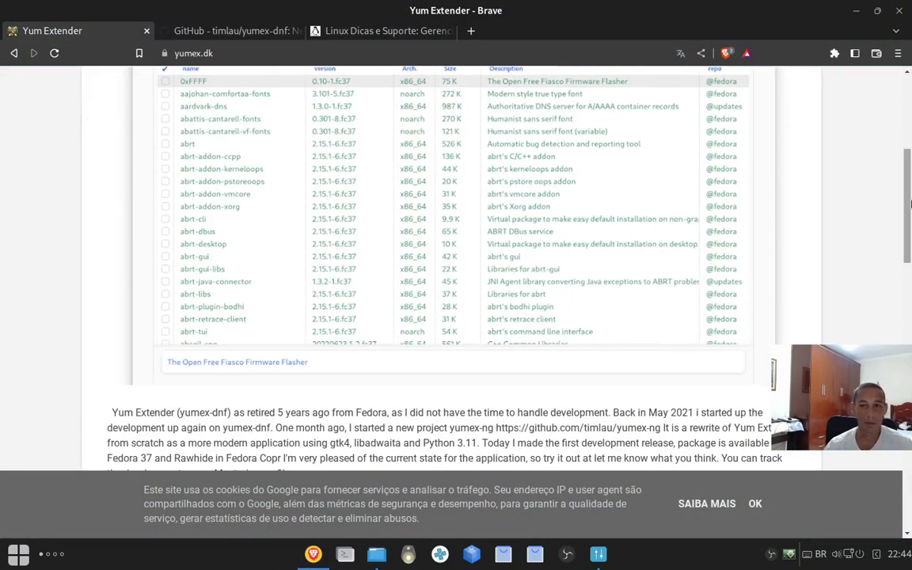
pyautogui.moveTo(911, 205); pyautogui.dragTo(911, 125)
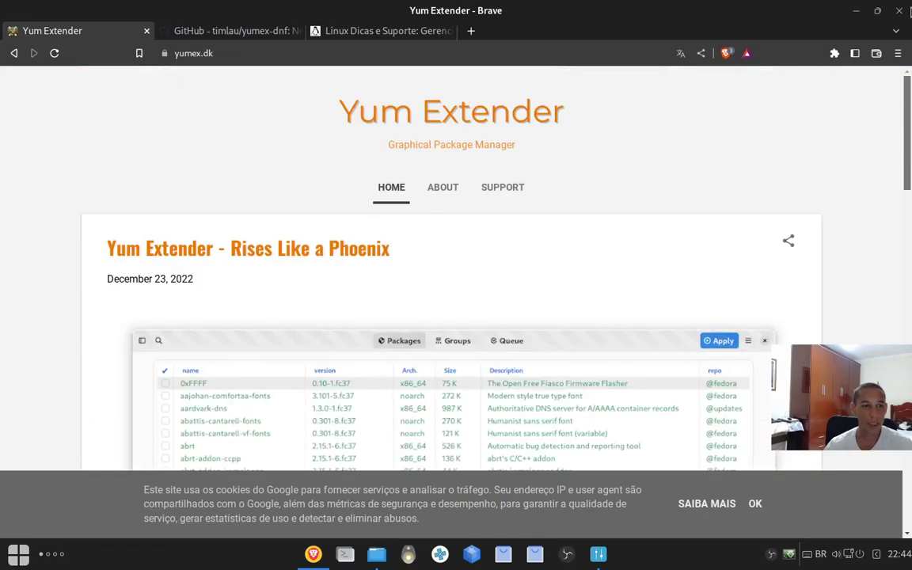
# Step: Go to the Yum Extender Support page and open its Fedora Copr packages link in a new tab
pyautogui.click(494, 190)
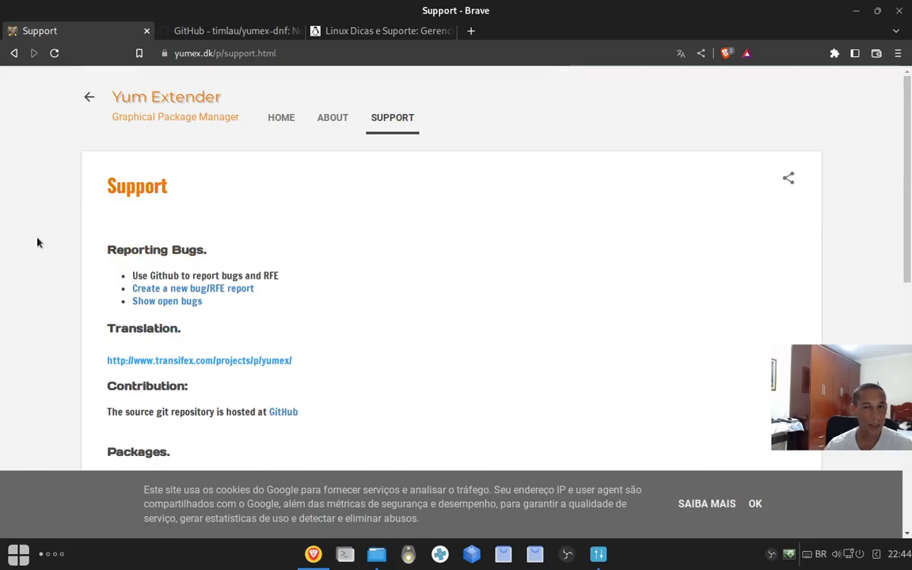
pyautogui.scroll(-4, 37, 242)
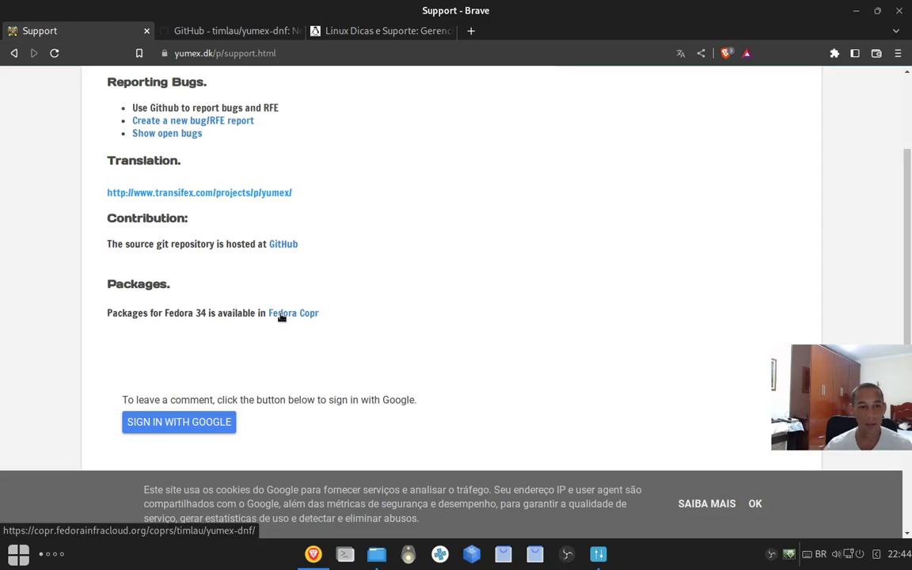
pyautogui.rightClick(281, 315)
pyautogui.click(313, 326)
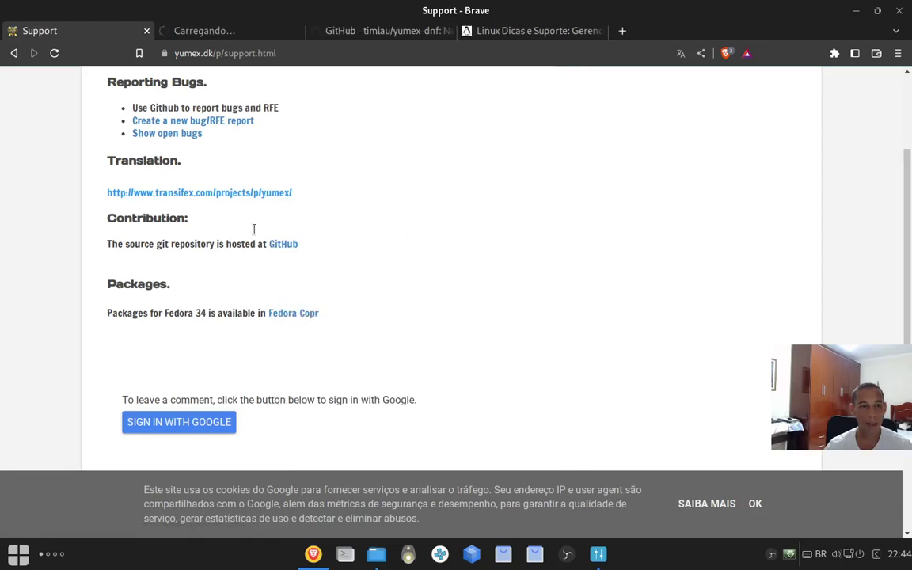
pyautogui.click(245, 31)
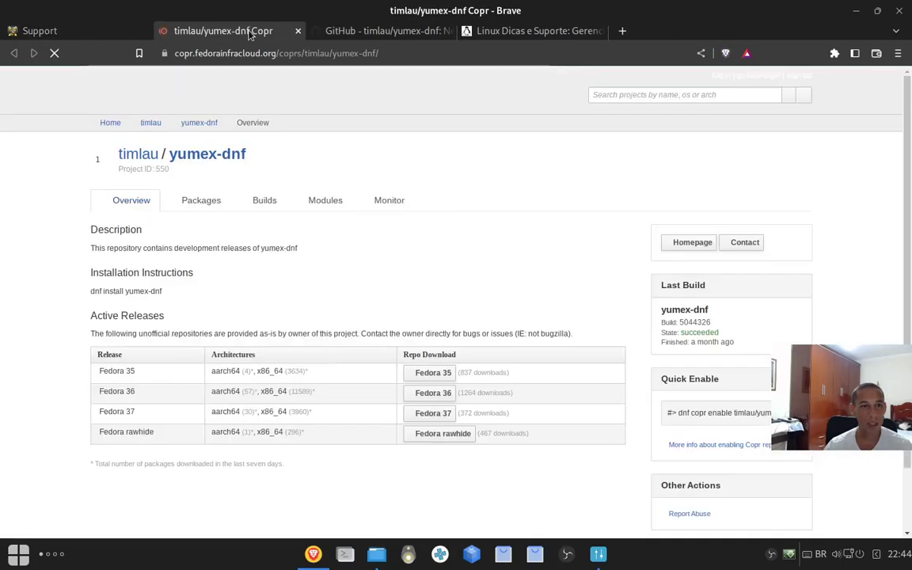
# Step: View the Fedora 35 repo file of yumex-dnf and return to the project overview
pyautogui.scroll(-1, 69, 433)
pyautogui.scroll(-1, 69, 433)
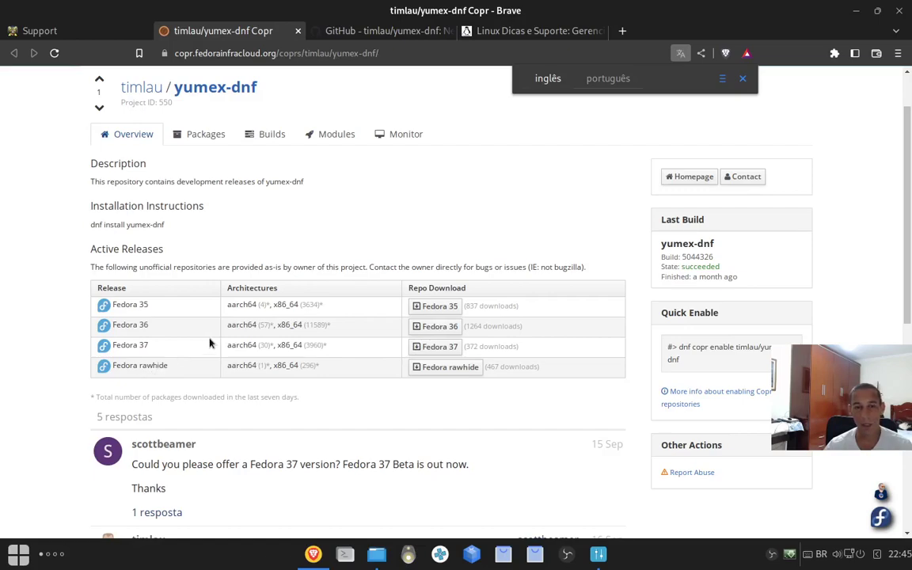
pyautogui.click(444, 307)
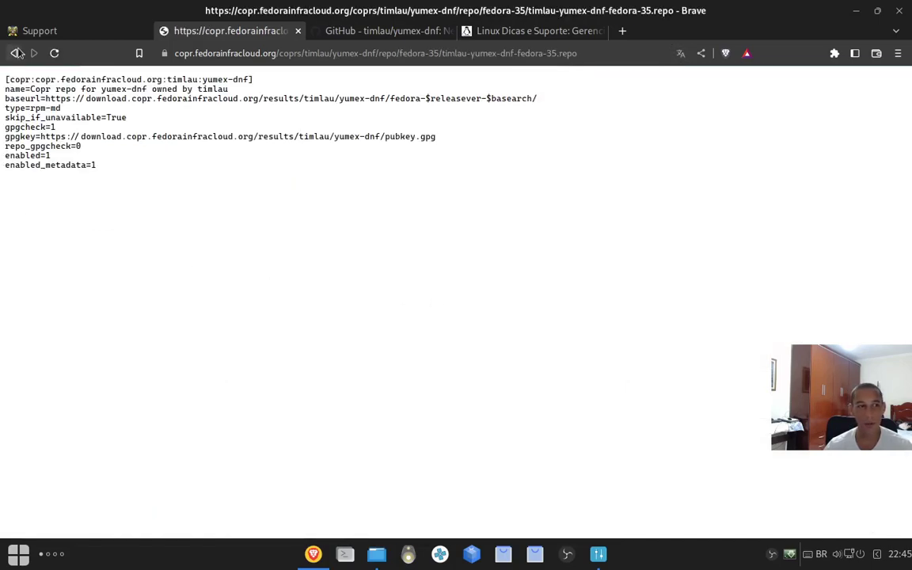
pyautogui.click(16, 52)
# Step: Examine the active Fedora releases and the comments on the yumex-dnf Copr overview page
pyautogui.scroll(-3, 171, 315)
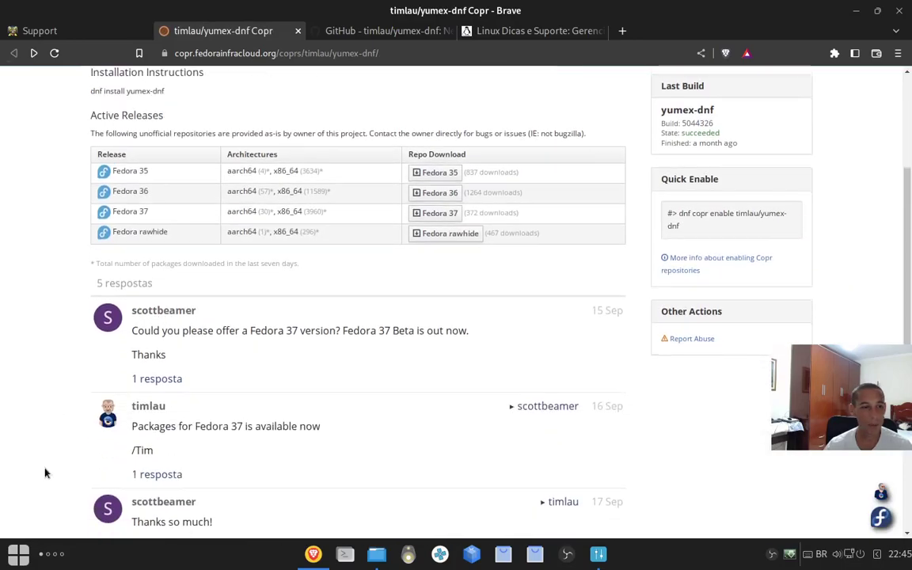
pyautogui.scroll(4, 45, 474)
pyautogui.scroll(-5, 249, 328)
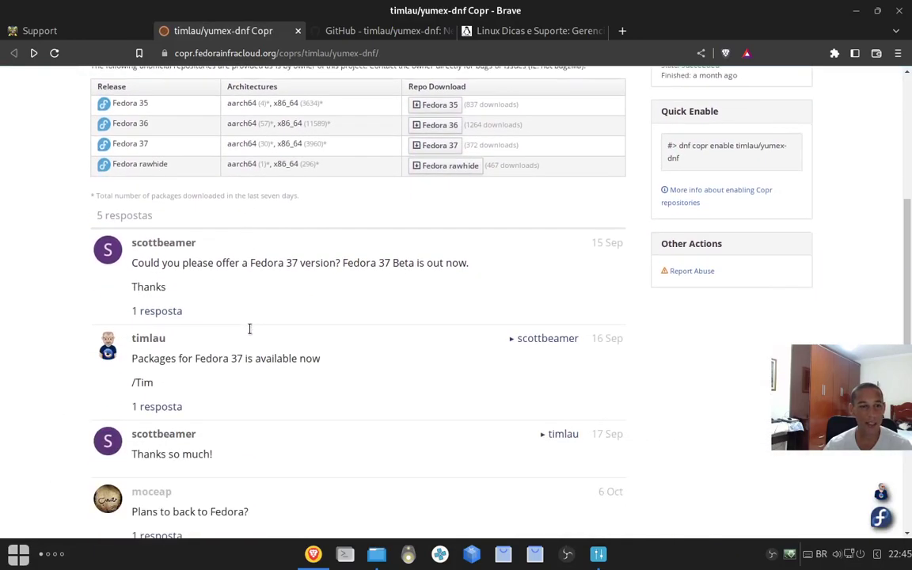
pyautogui.scroll(-1, 328, 417)
pyautogui.scroll(4, 328, 418)
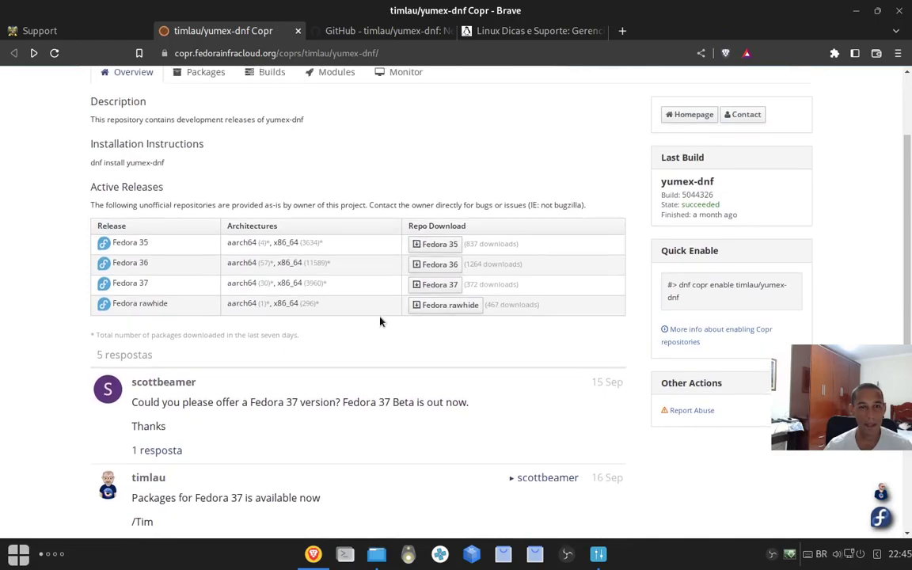
pyautogui.scroll(2, 380, 321)
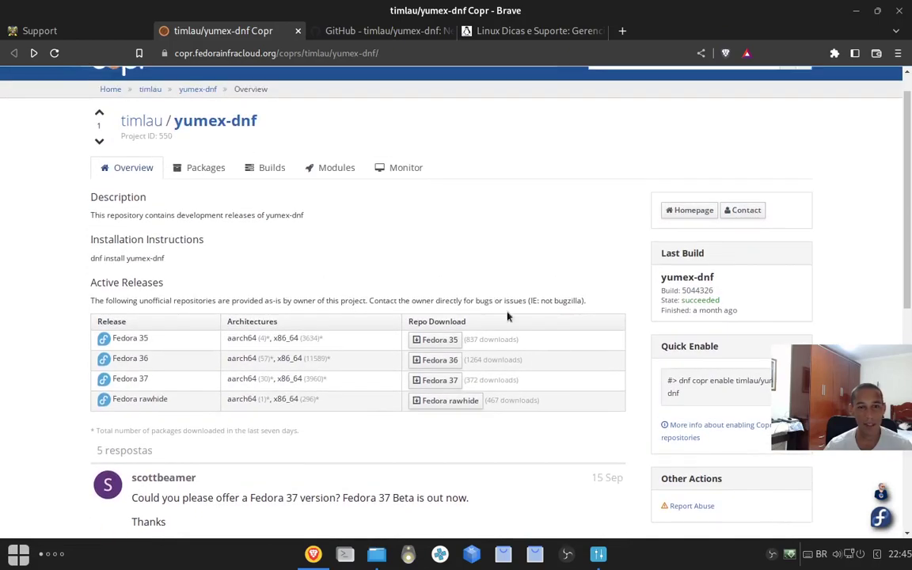
pyautogui.tripleClick(487, 379)
pyautogui.click(487, 379)
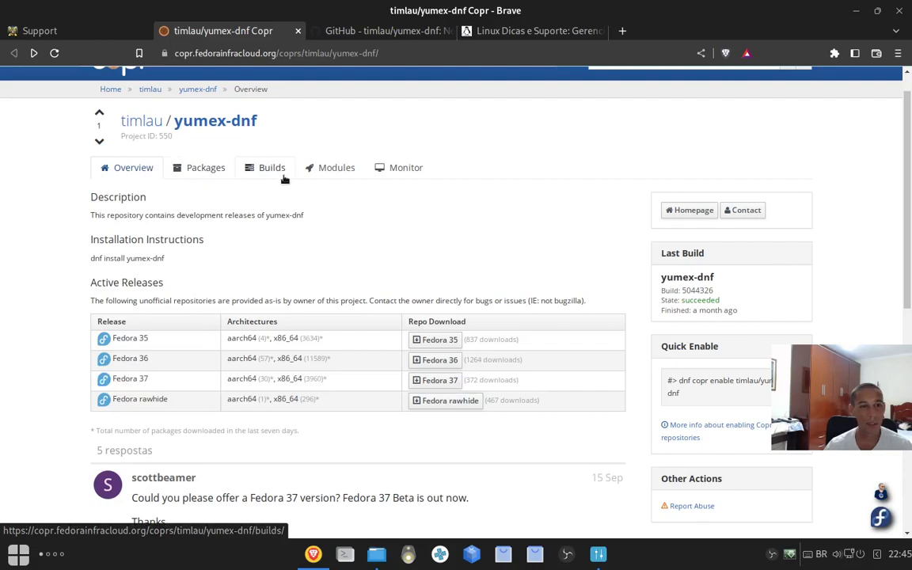
# Step: Show the yumex-dnf Build Monitor and compare it with the Packages note on the Yum Extender Support page
pyautogui.click(404, 174)
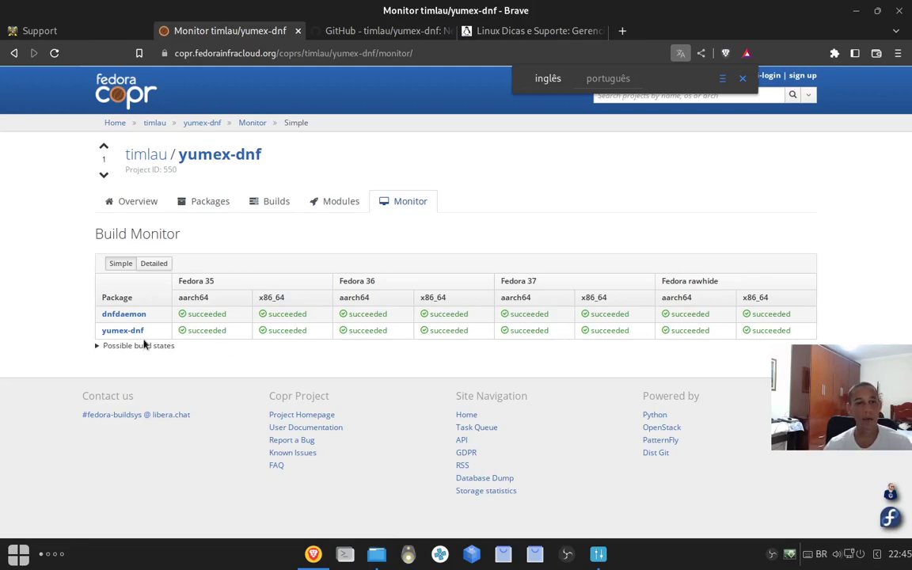
pyautogui.click(68, 33)
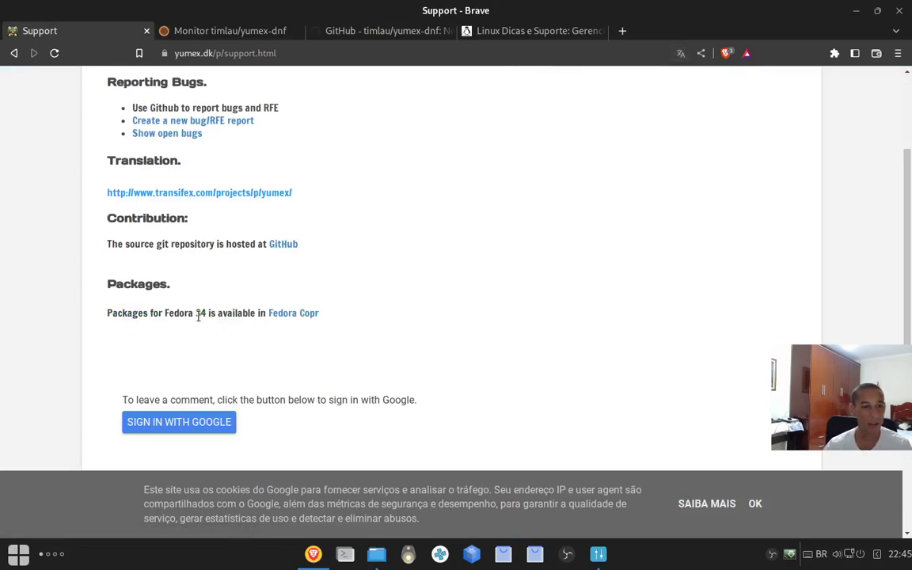
pyautogui.click(235, 33)
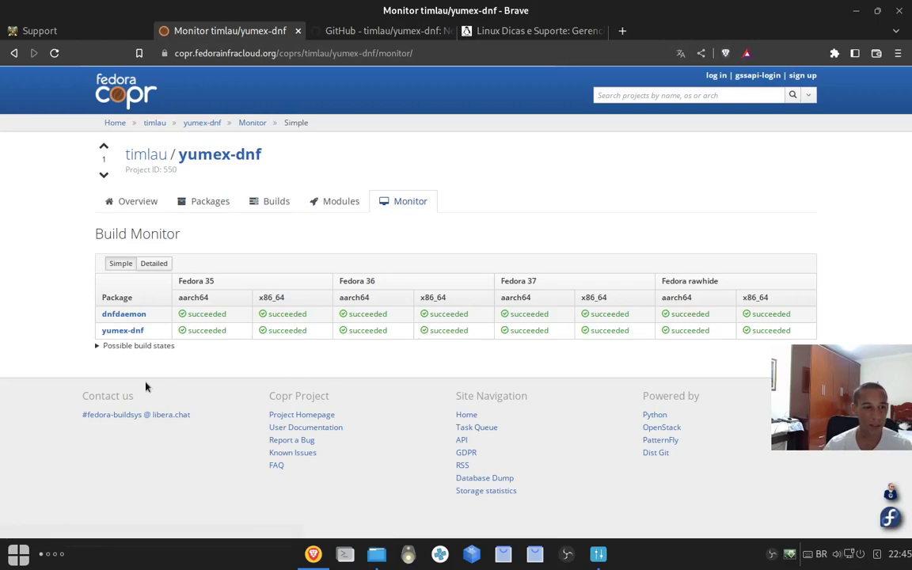
# Step: Expand the possible build states below the Build Monitor table and read through them
pyautogui.click(96, 346)
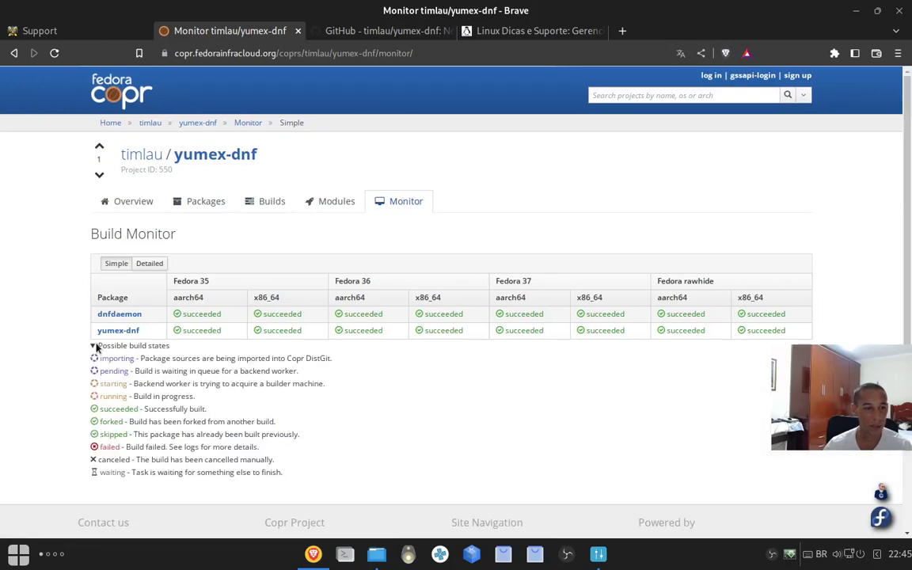
pyautogui.scroll(-3, 71, 378)
pyautogui.scroll(1, 390, 413)
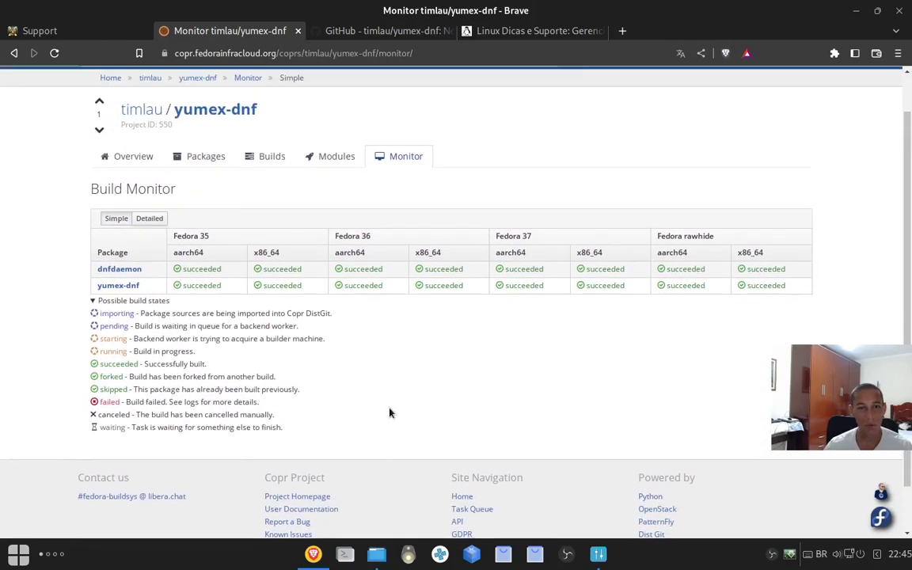
pyautogui.scroll(2, 390, 412)
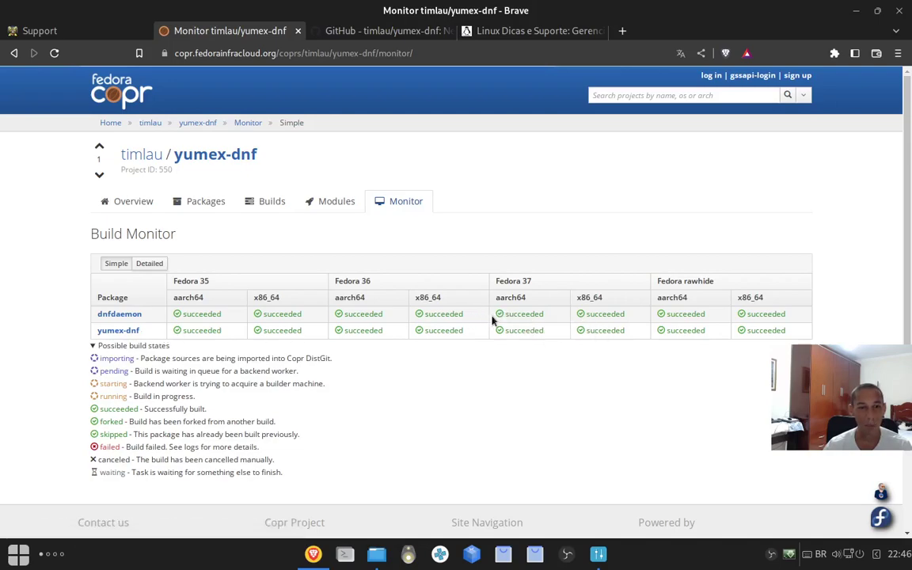
# Step: Open the yumex-dnf build for Fedora 37 x86_64 in a new tab and switch to it
pyautogui.rightClick(599, 331)
pyautogui.click(641, 341)
pyautogui.click(381, 30)
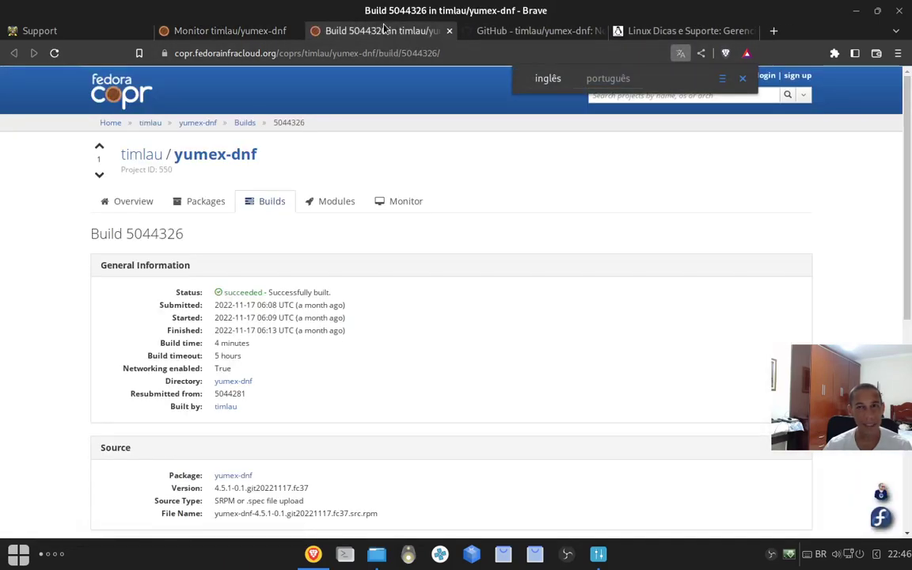
# Step: Check the yumex-dnf GitHub page and the Linux Dicas e Suporte page, and return to the Copr build page
pyautogui.click(539, 32)
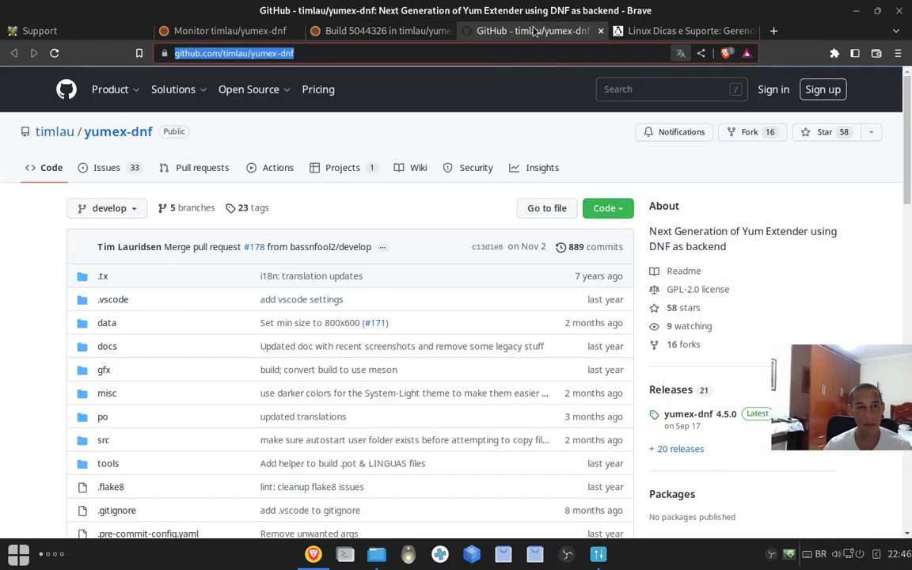
pyautogui.click(662, 30)
pyautogui.click(388, 33)
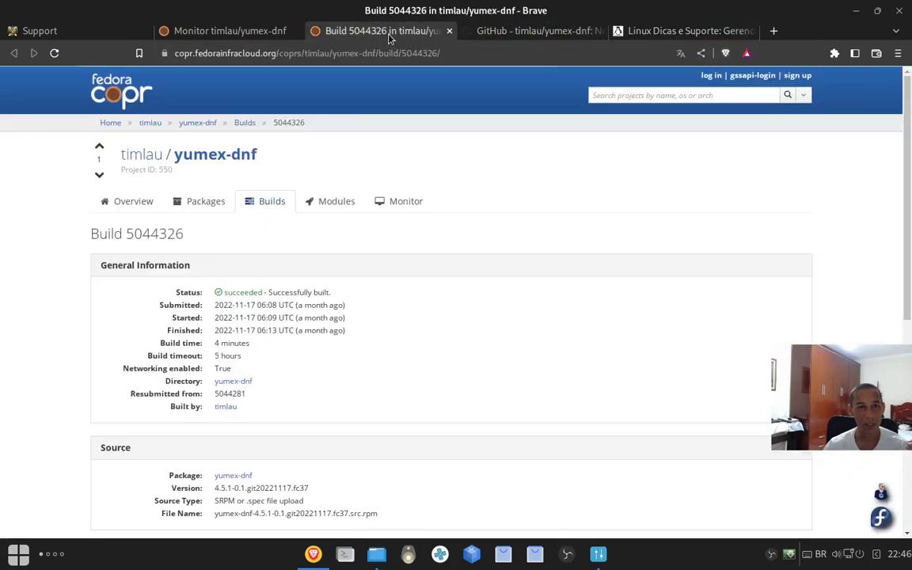
# Step: Open the fedora-36-x86_64 folder from the build's Results table
pyautogui.scroll(-5, 122, 310)
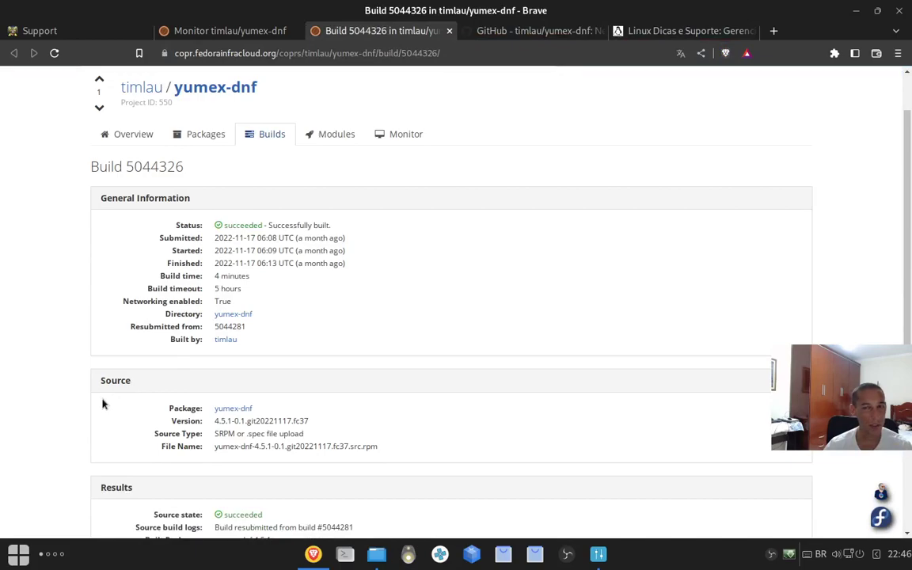
pyautogui.scroll(-3, 95, 397)
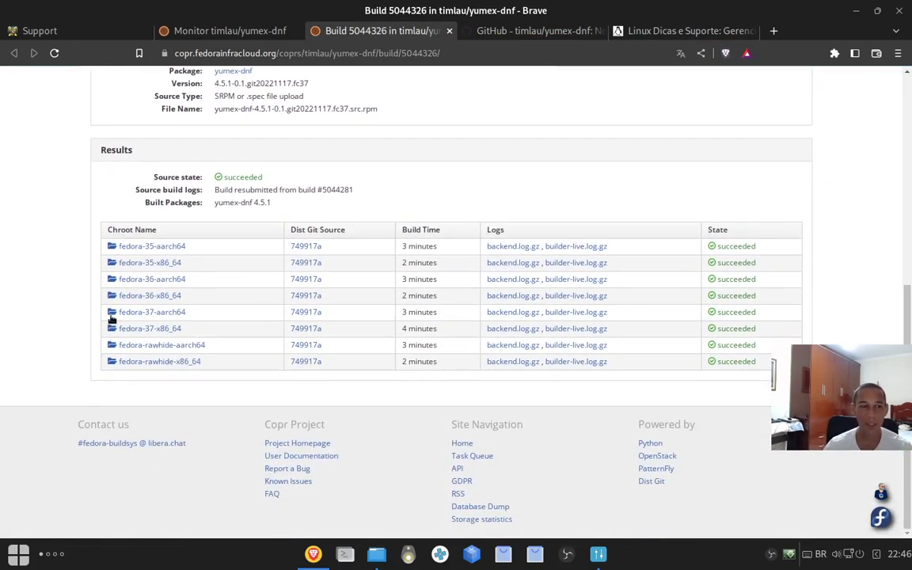
pyautogui.scroll(1, 87, 396)
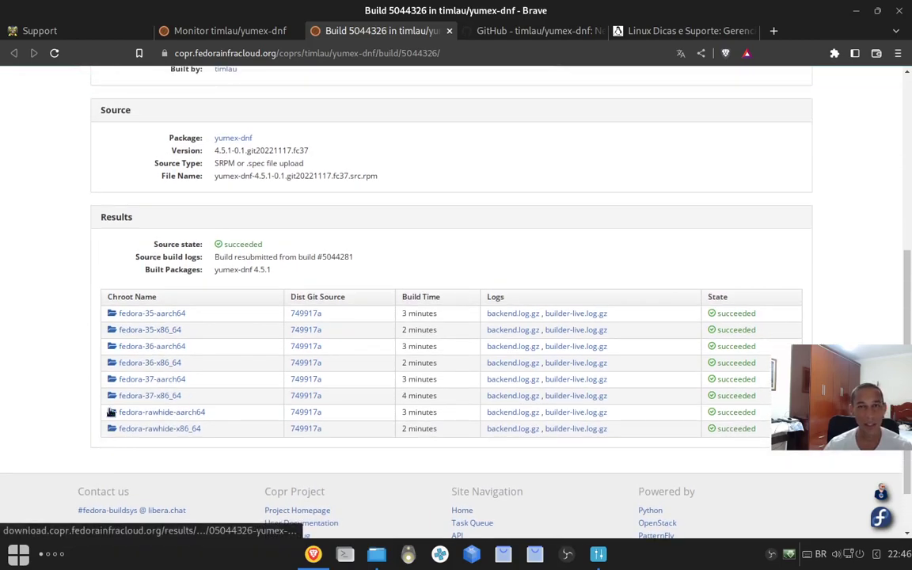
pyautogui.scroll(-1, 78, 308)
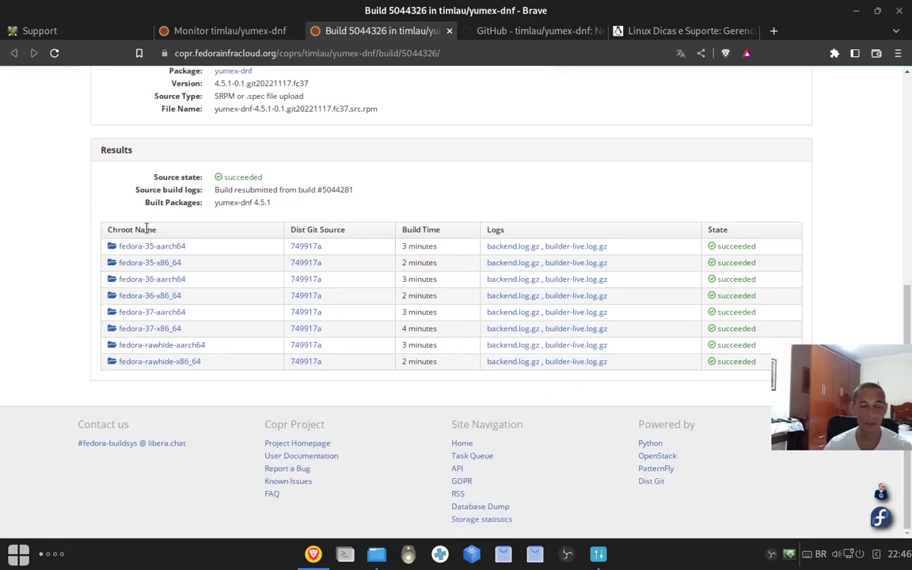
pyautogui.click(167, 299)
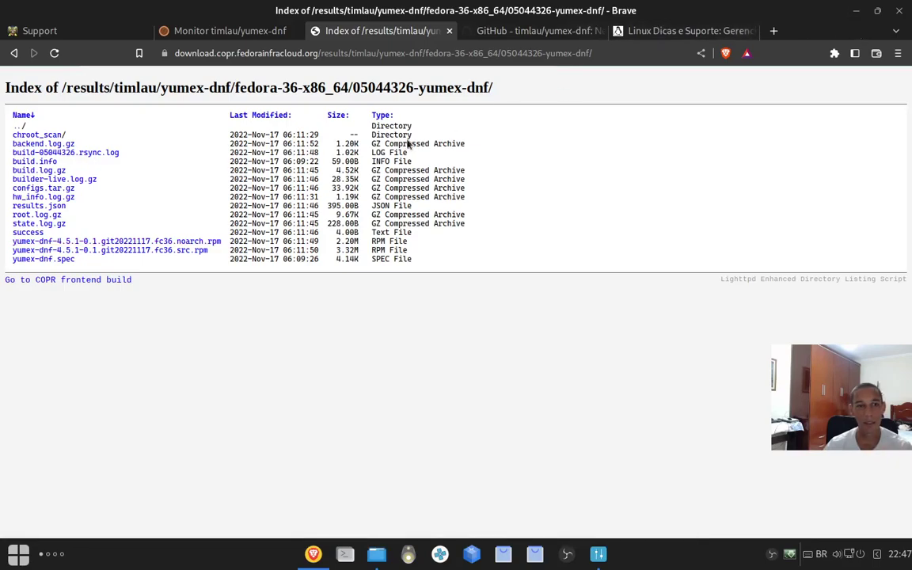
# Step: Start downloading yumex-dnf-4.5.1-0.1.git20221117.fc36.noarch.rpm, then cancel the save dialog
pyautogui.click(168, 242)
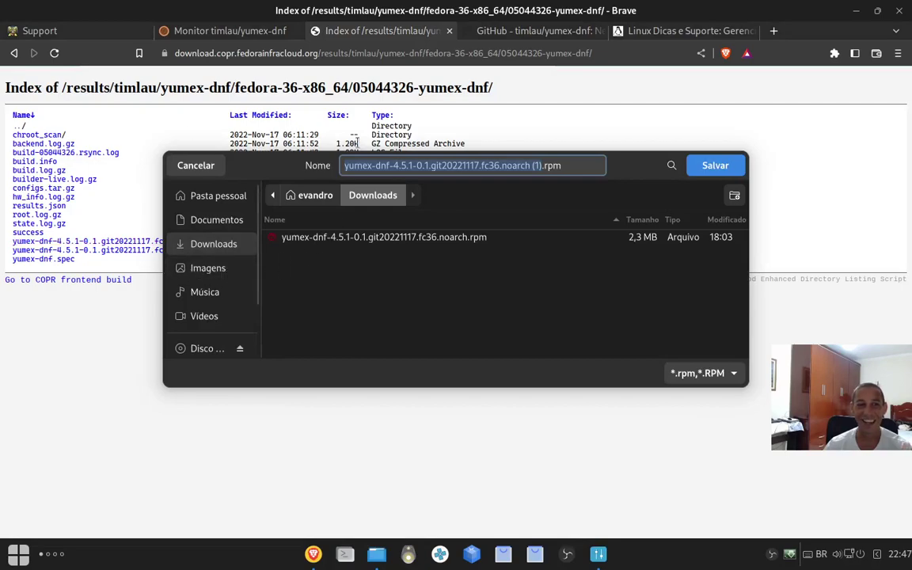
pyautogui.click(195, 165)
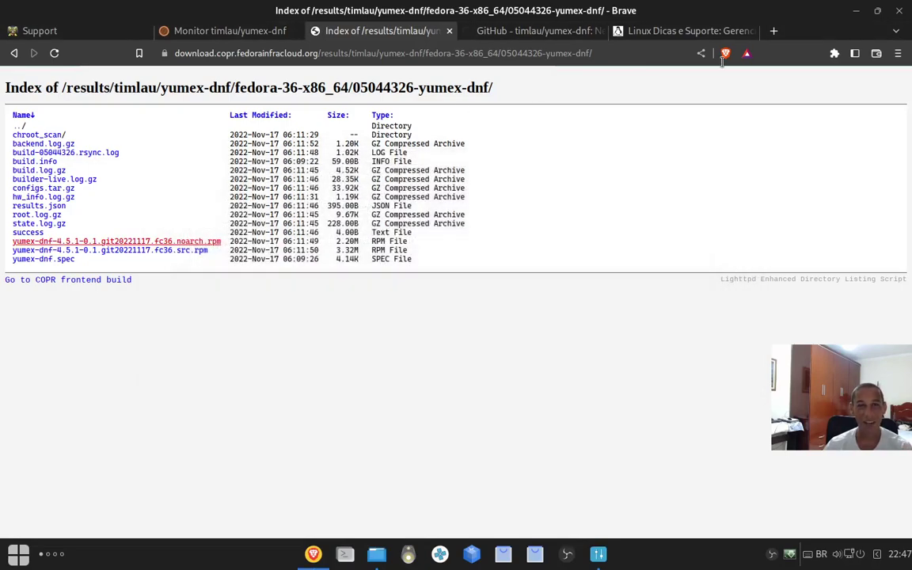
# Step: Minimize the browser and bring up the file manager with the home folder
pyautogui.click(856, 10)
pyautogui.click(376, 554)
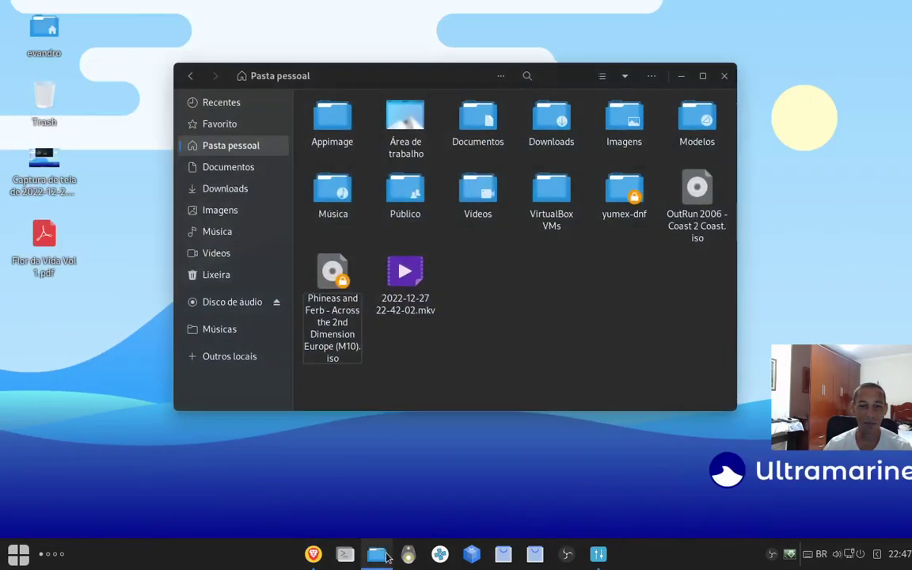
# Step: Open the Downloads folder, select the yumex-dnf RPM, and briefly open the software store's Explorar page before closing it
pyautogui.doubleClick(552, 132)
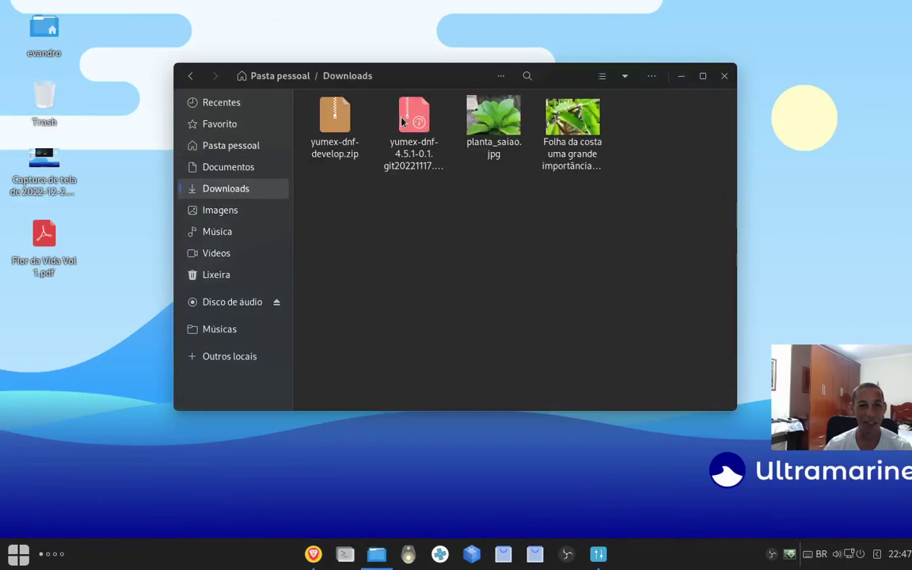
pyautogui.click(416, 125)
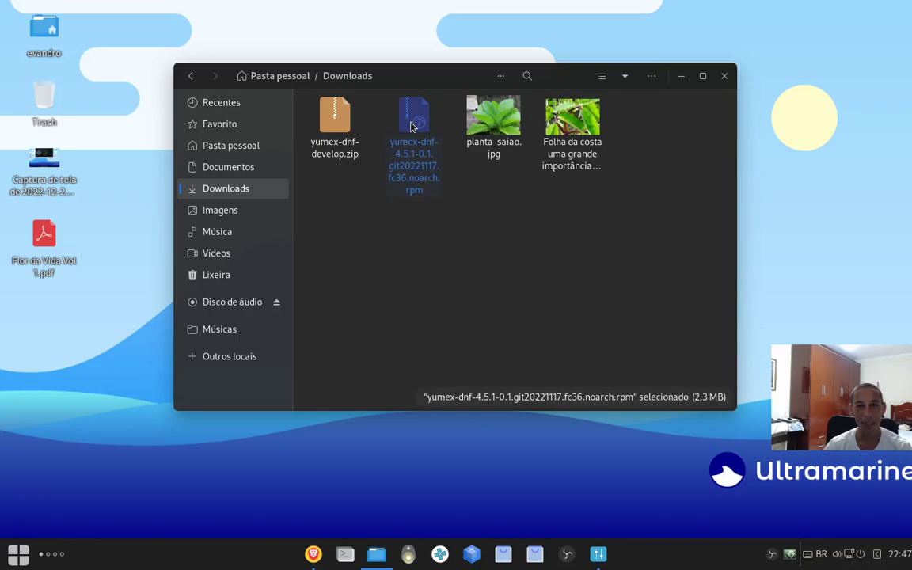
pyautogui.click(503, 554)
pyautogui.click(773, 44)
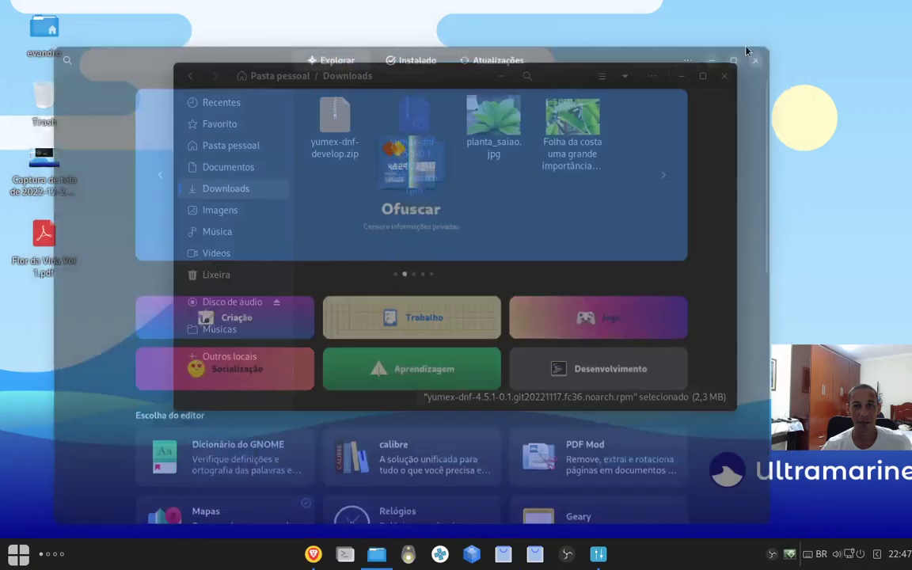
# Step: Open the selected yumex-dnf RPM with Instalação de programa to view its Yum Extender page, then close that window
pyautogui.rightClick(422, 123)
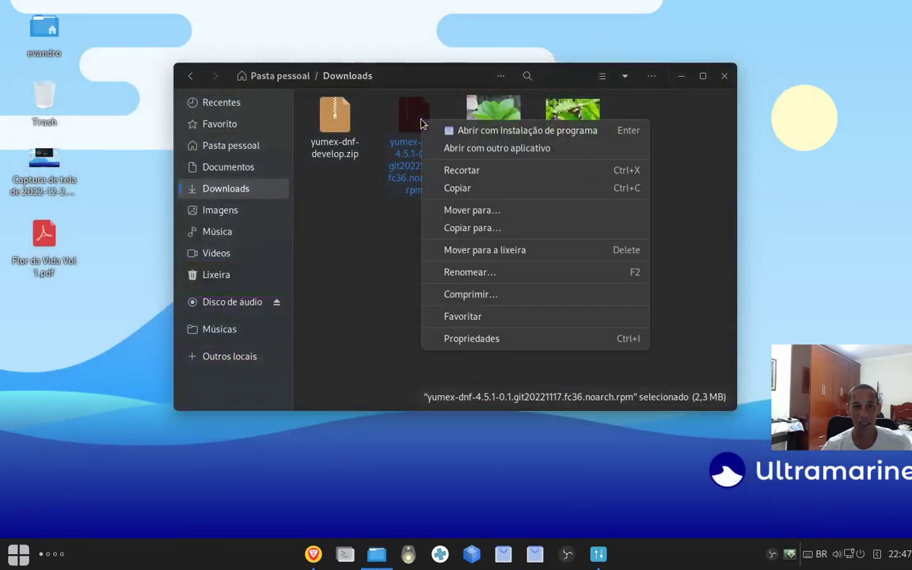
pyautogui.click(516, 131)
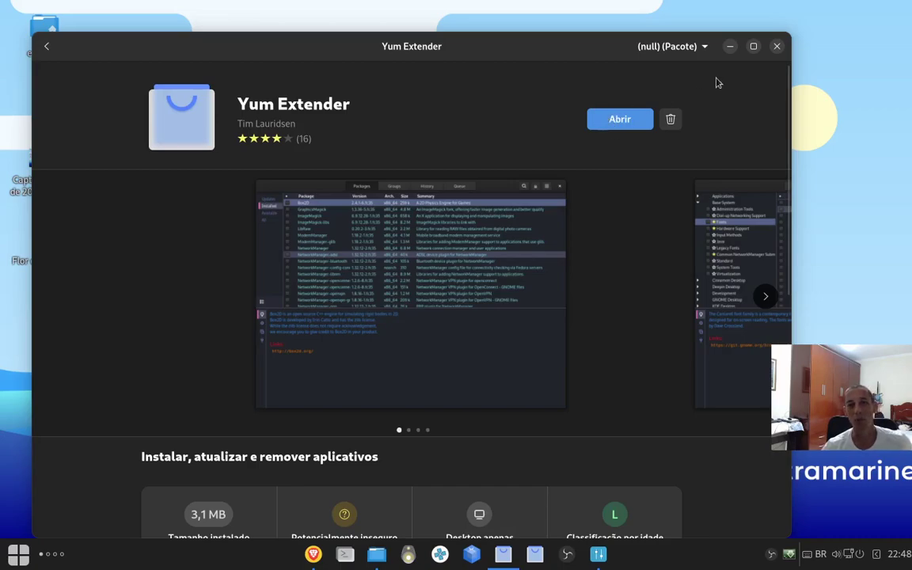
pyautogui.click(776, 48)
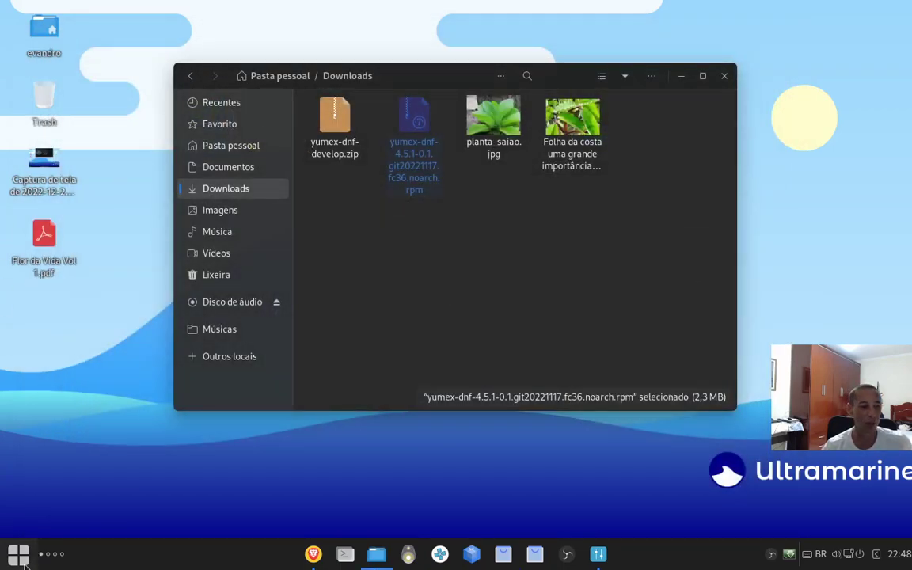
# Step: Find Yum Extender among the System Tools applications, view its main window, and minimize it
pyautogui.click(18, 553)
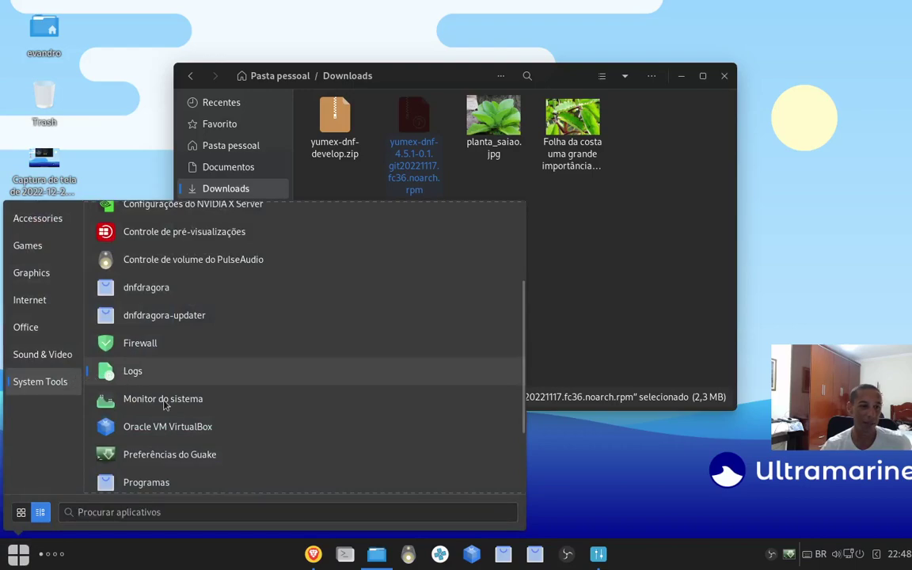
pyautogui.scroll(-2, 251, 427)
pyautogui.scroll(-1, 137, 429)
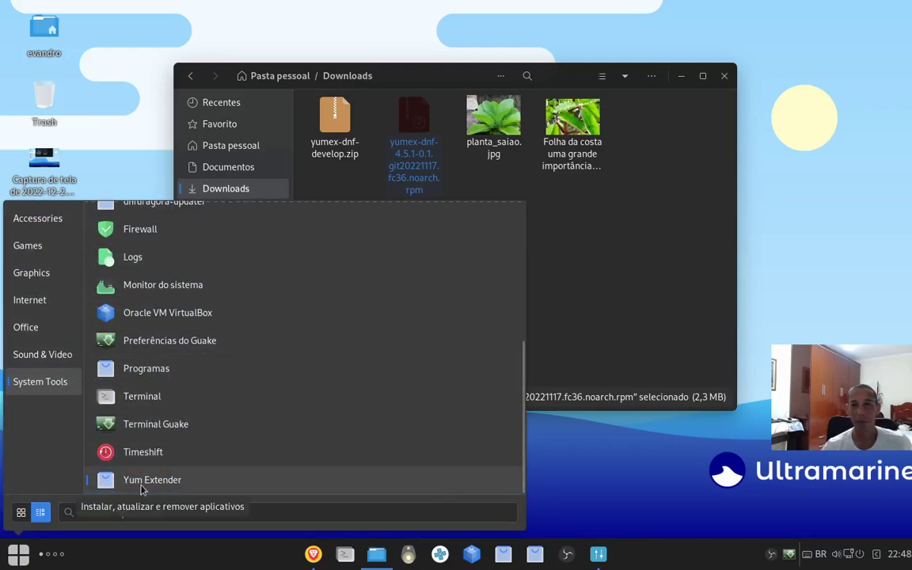
pyautogui.click(631, 228)
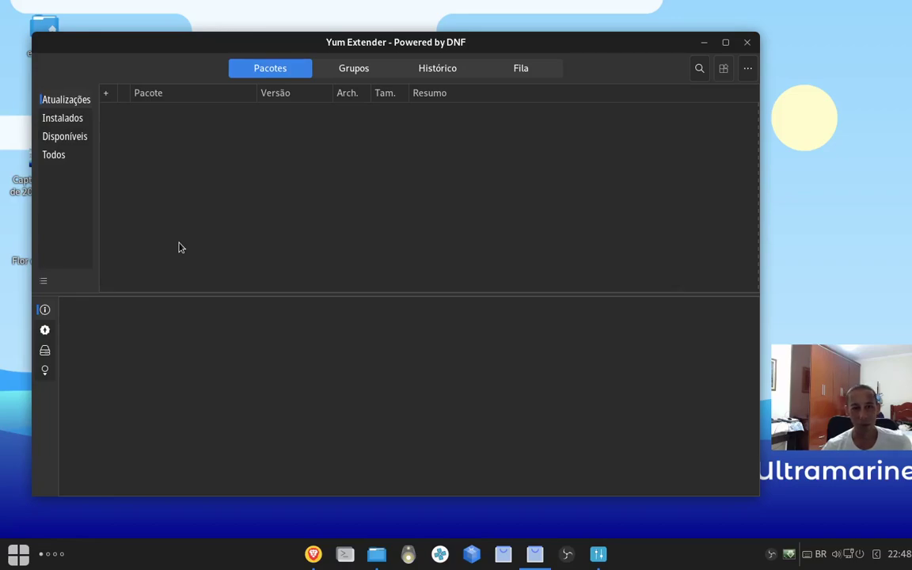
pyautogui.click(704, 41)
# Step: Switch to the browser's yumex-dnf GitHub page and view the HTTPS clone address in the repository's code options
pyautogui.click(314, 554)
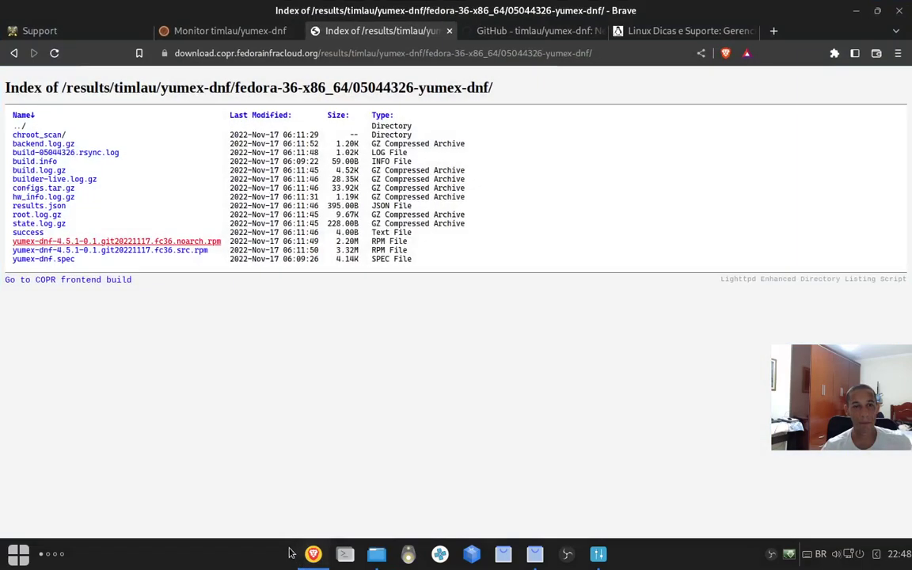
pyautogui.click(536, 34)
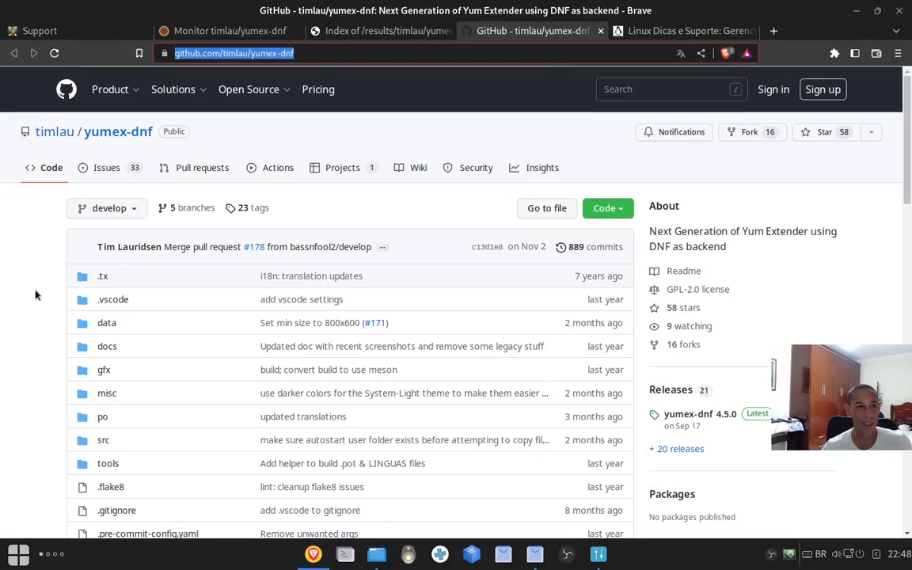
pyautogui.click(32, 262)
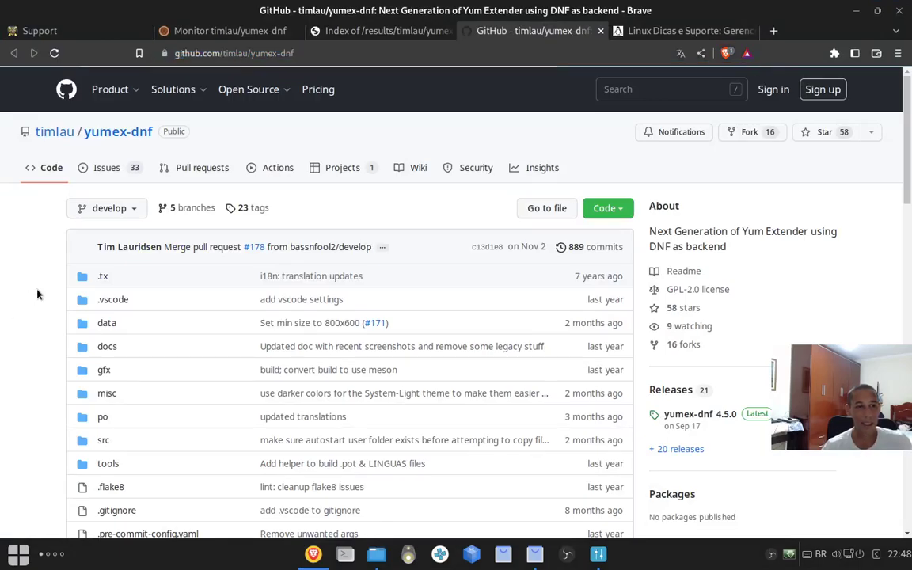
pyautogui.click(622, 210)
pyautogui.click(608, 208)
pyautogui.click(608, 208)
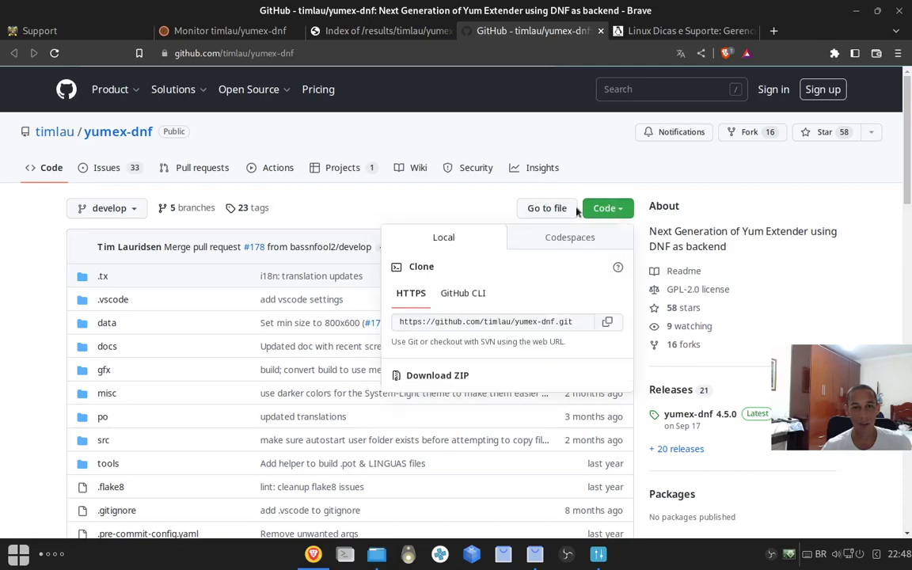
pyautogui.click(463, 323)
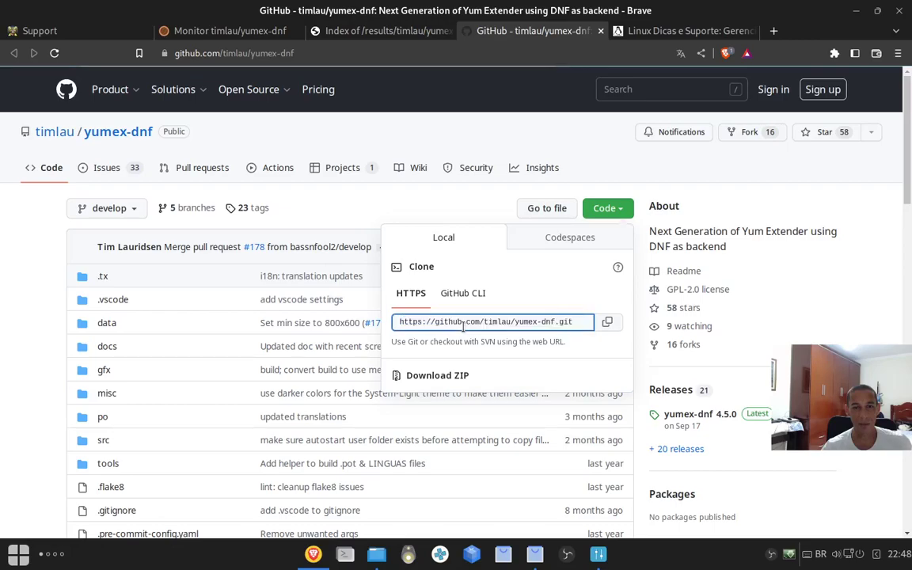
pyautogui.click(463, 323)
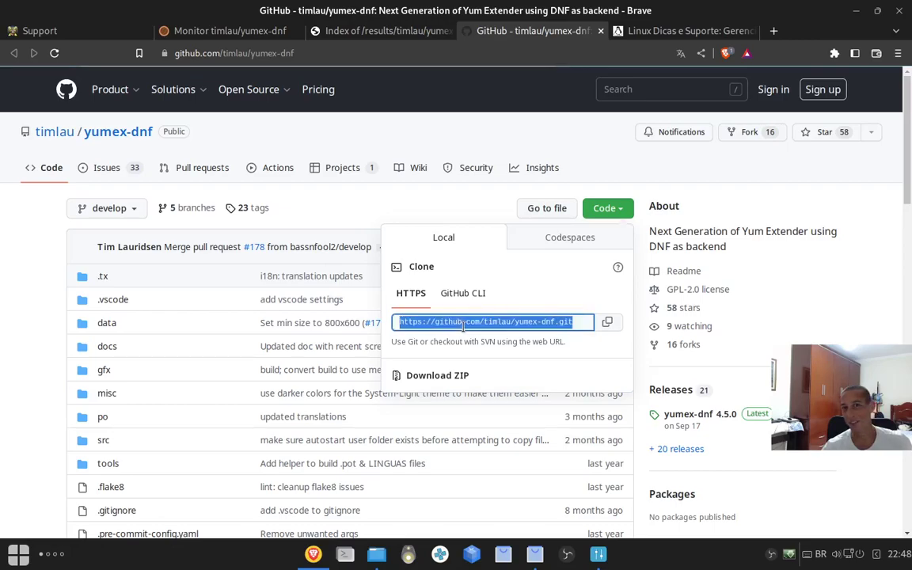
pyautogui.click(21, 254)
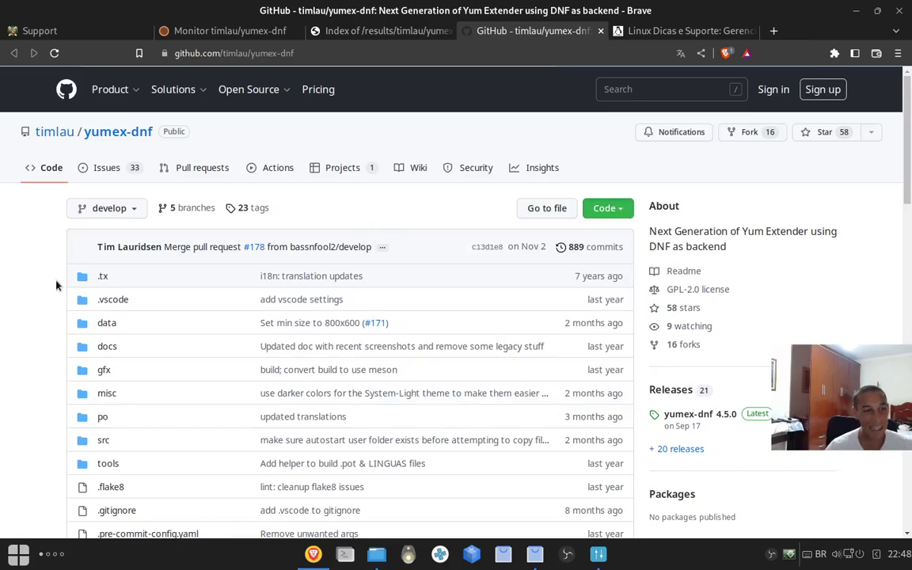
# Step: Copy the git clone command from the README section "How to build & install test rpms"
pyautogui.scroll(-5, 64, 296)
pyautogui.scroll(-6, 63, 295)
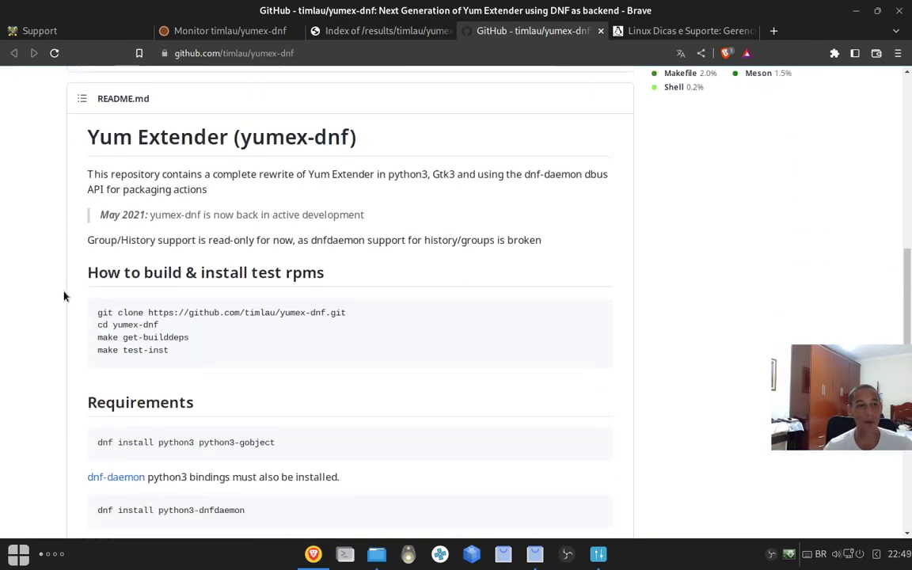
pyautogui.scroll(2, 64, 295)
pyautogui.scroll(-4, 91, 257)
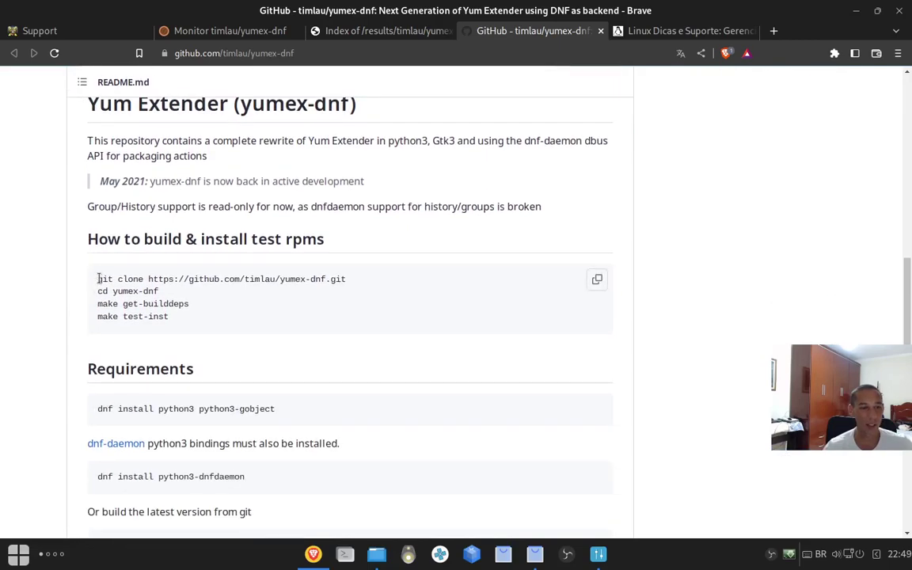
pyautogui.moveTo(98, 279); pyautogui.dragTo(196, 278)
pyautogui.click(329, 273)
pyautogui.tripleClick(350, 281)
pyautogui.hotkey('ctrl', 'c')
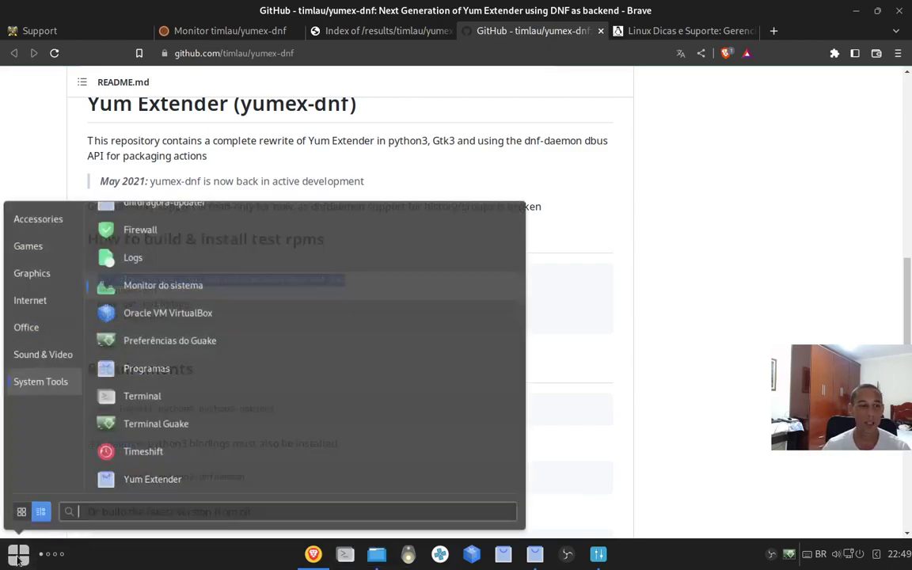
pyautogui.click(17, 554)
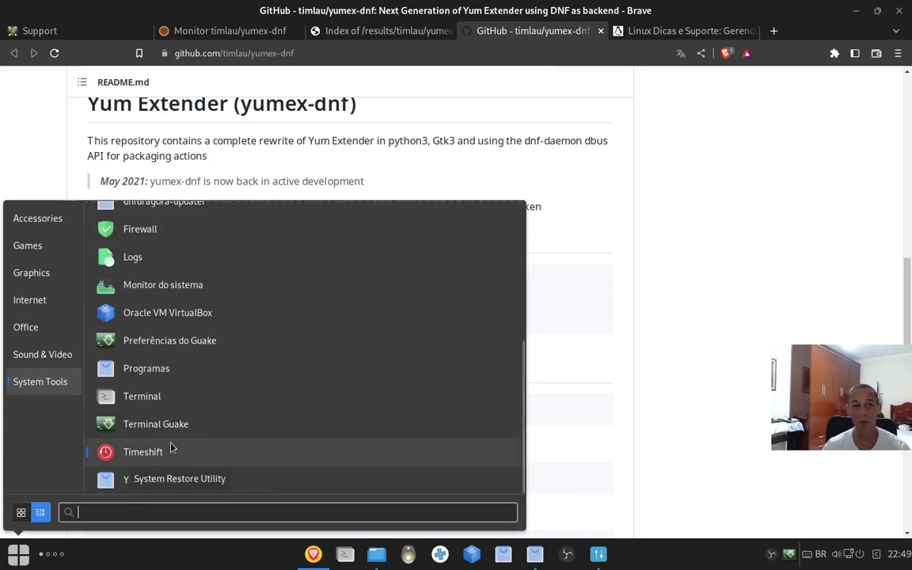
pyautogui.scroll(2, 277, 305)
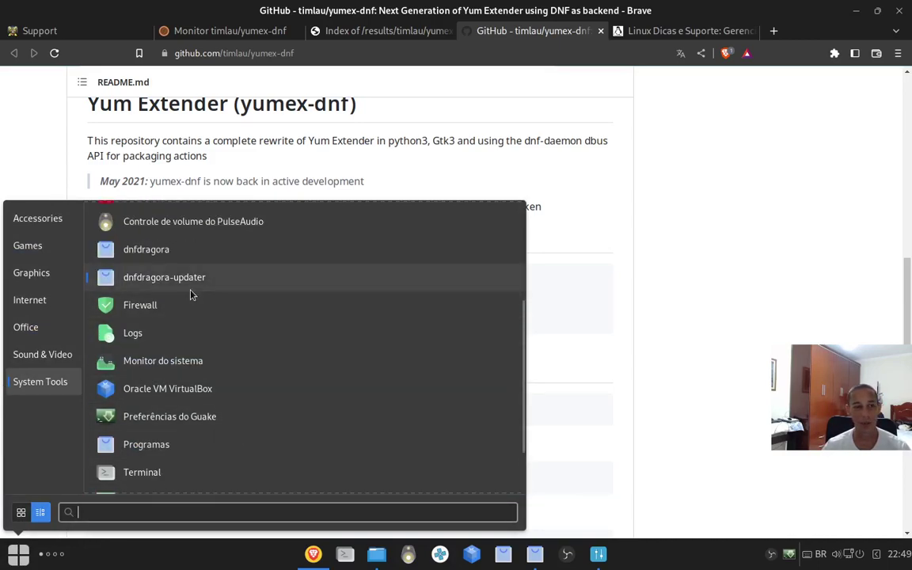
pyautogui.click(754, 192)
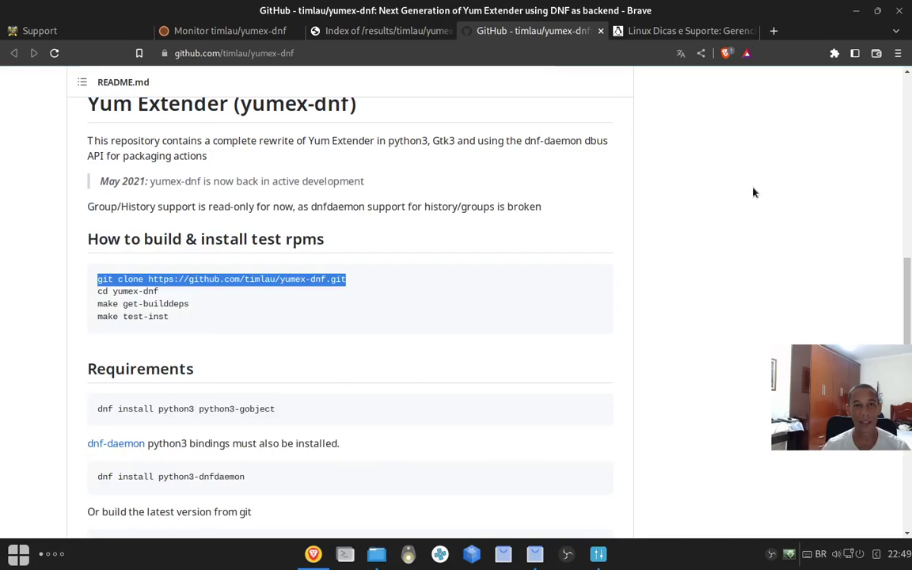
# Step: Copy the README's git clone command again, try running it in the Guake drop-down terminal, and exit that terminal session
pyautogui.rightClick(165, 276)
pyautogui.click(198, 287)
pyautogui.press('F12')
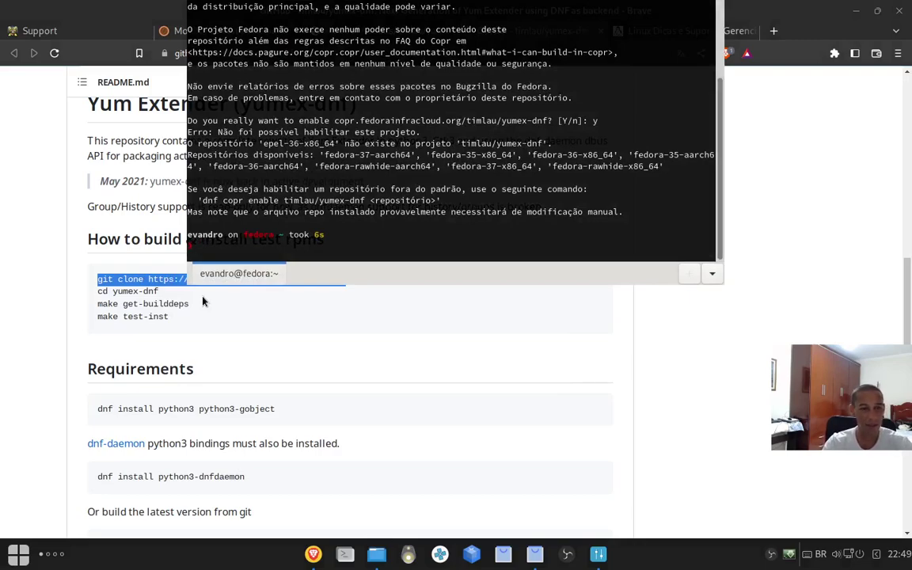
pyautogui.write('exot')
pyautogui.press('Return')
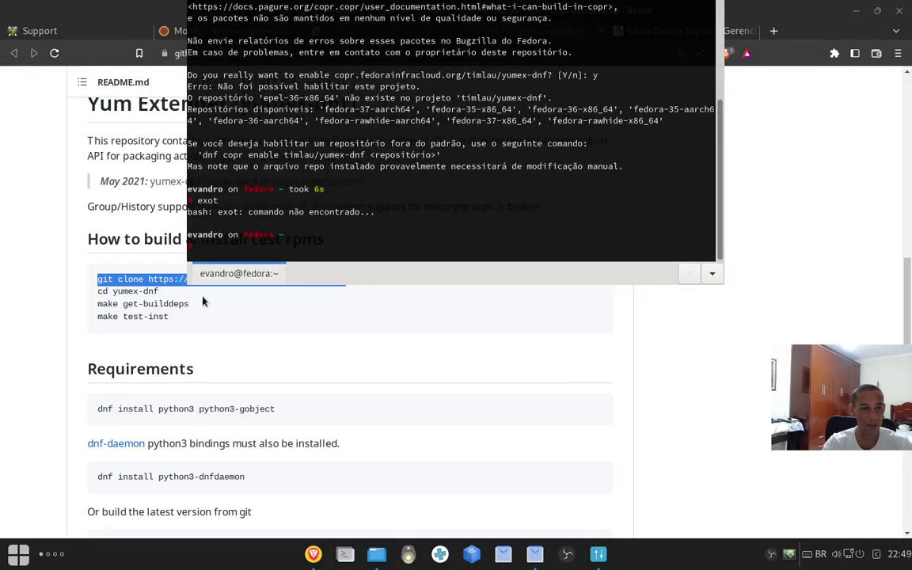
pyautogui.hotkey('ctrl', 'shift', 'v')
pyautogui.press('Return')
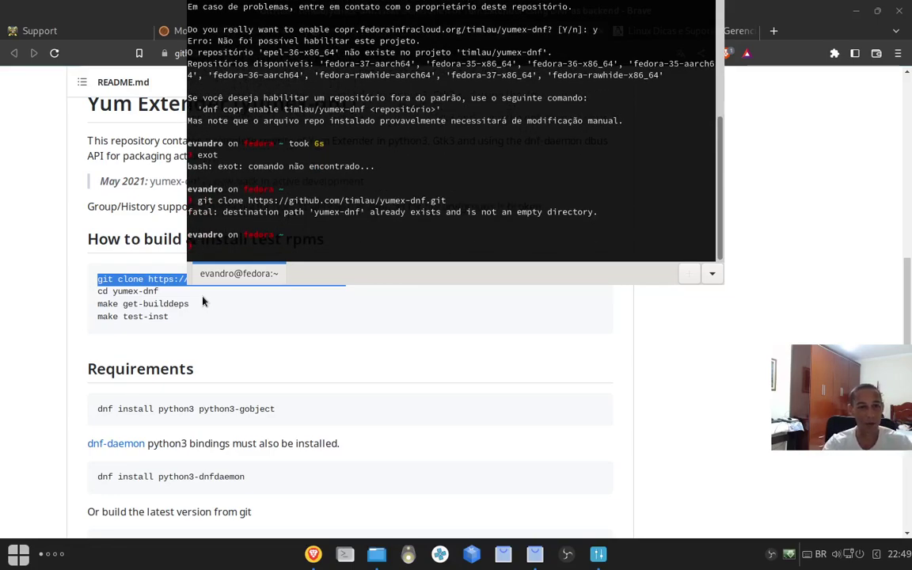
pyautogui.write('exit')
pyautogui.press('Return')
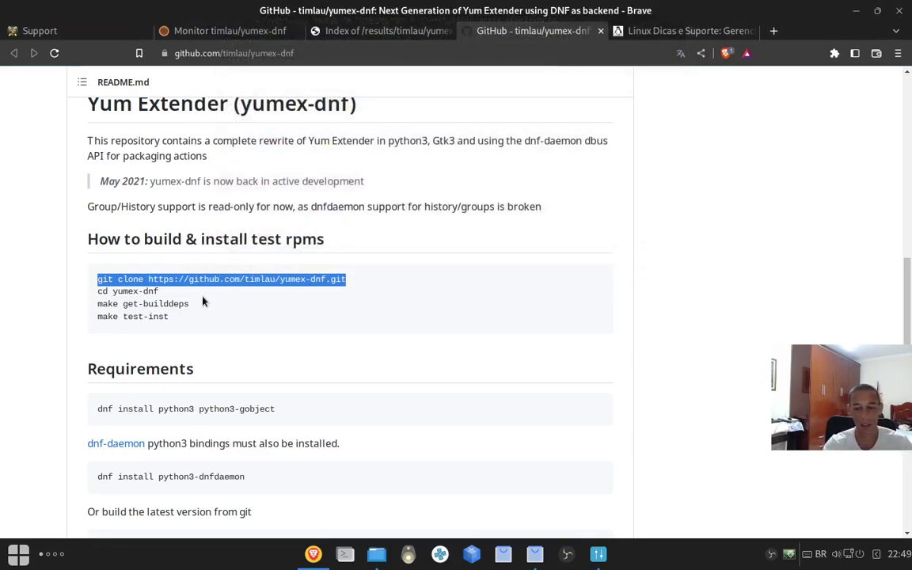
pyautogui.press('F12')
pyautogui.write('sudo')
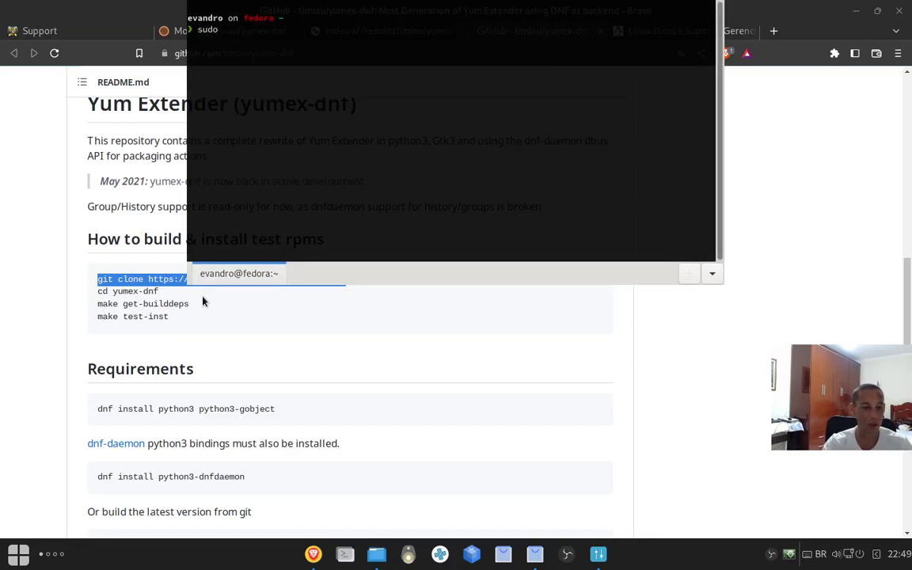
pyautogui.hotkey('ctrl', 'shift', 'v')
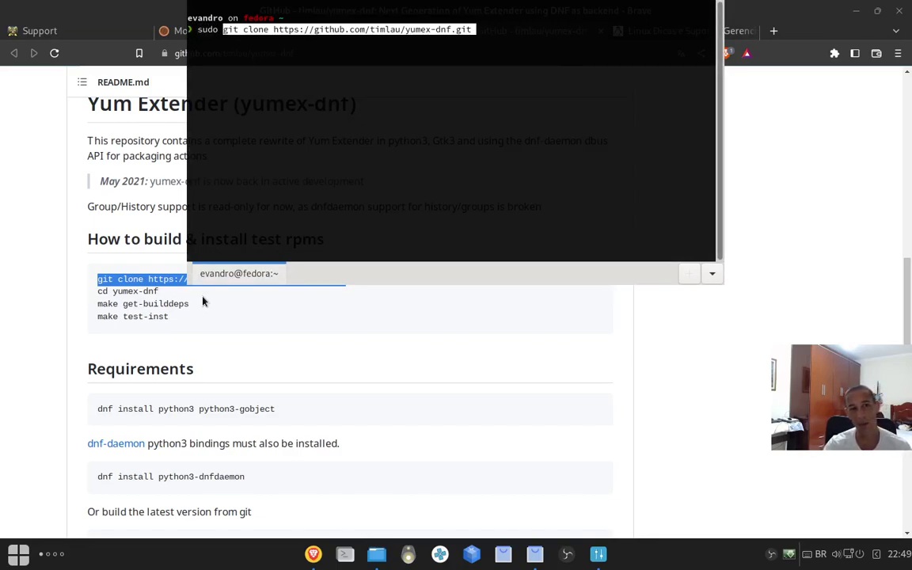
pyautogui.press('Return')
pyautogui.press('Return')
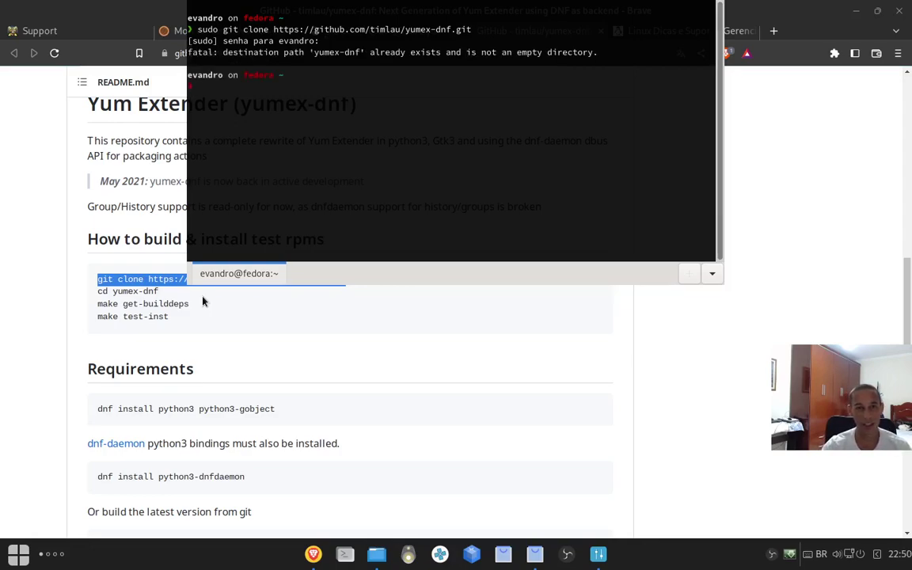
pyautogui.press('F12')
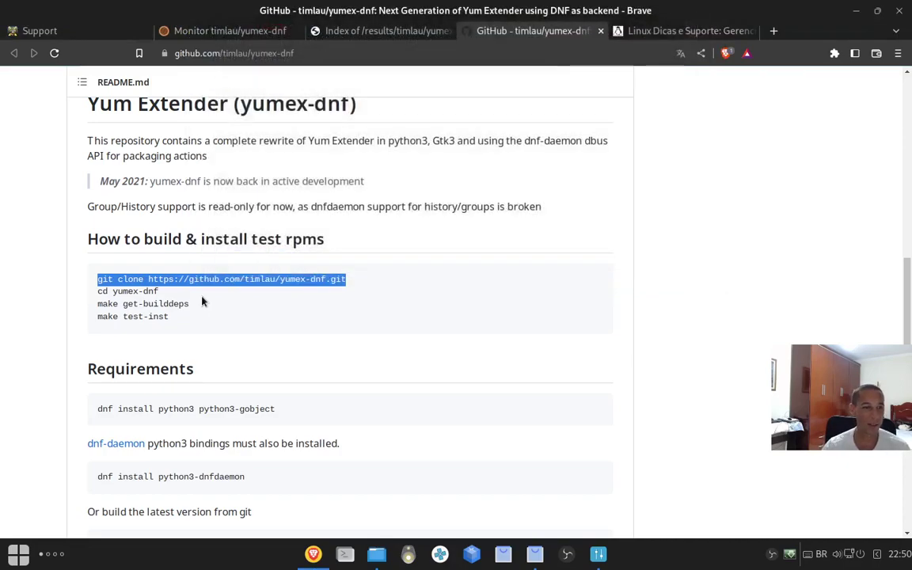
# Step: Copy "cd yumex-dnf" from the README, run it in the drop-down terminal, and hide the terminal
pyautogui.tripleClick(134, 291)
pyautogui.rightClick(133, 291)
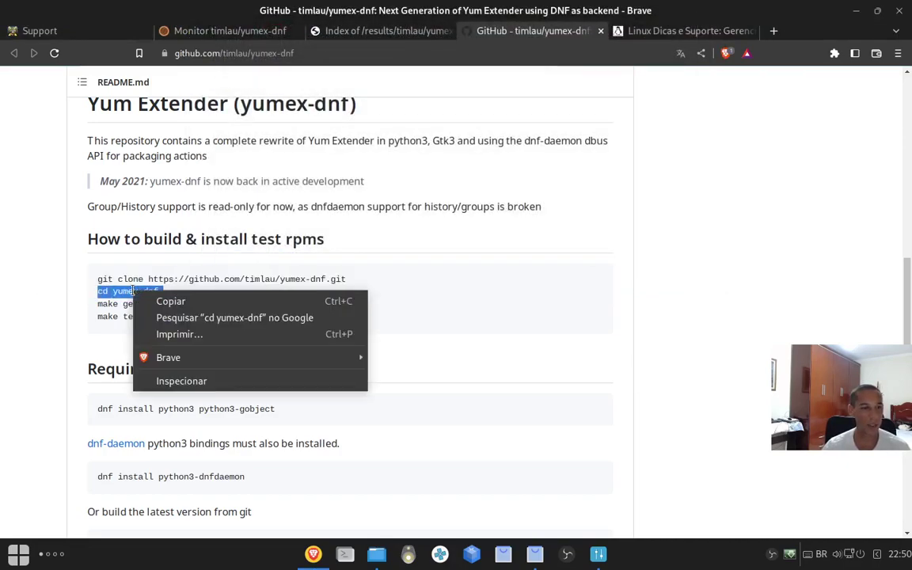
pyautogui.click(198, 302)
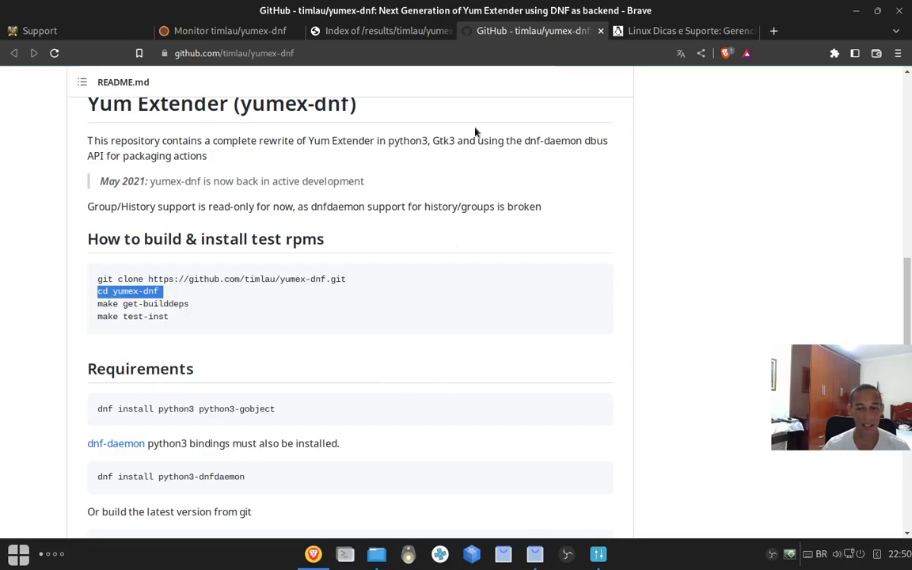
pyautogui.press('F12')
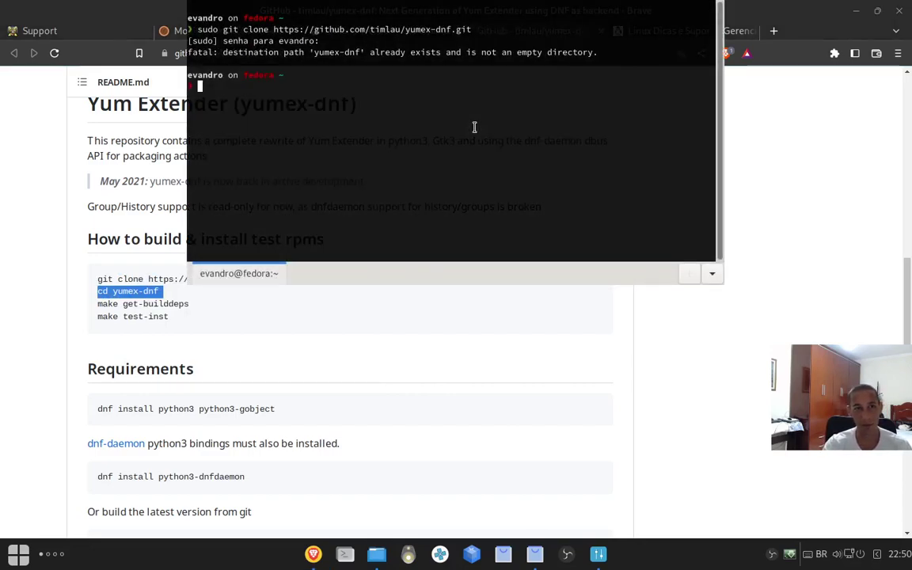
pyautogui.hotkey('ctrl', 'shift', 'v')
pyautogui.press('Return')
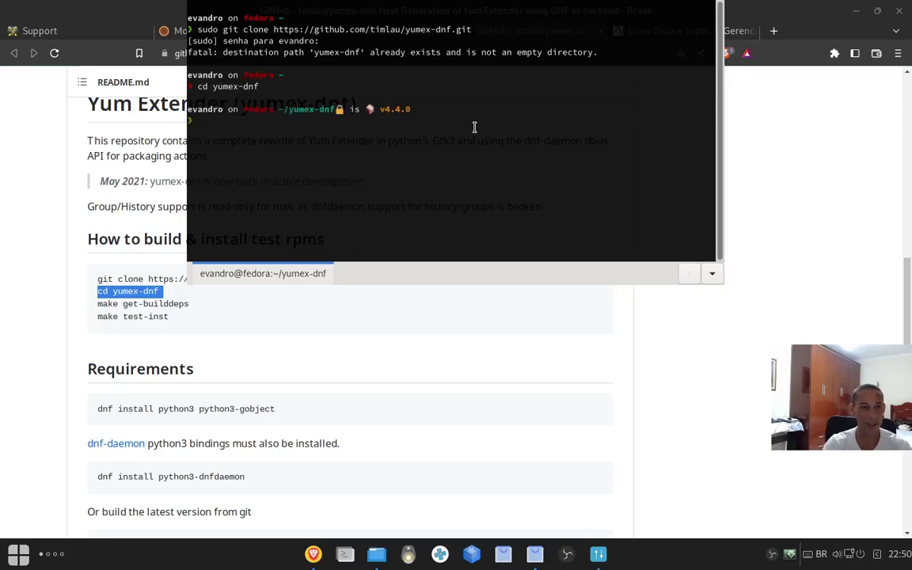
pyautogui.press('F12')
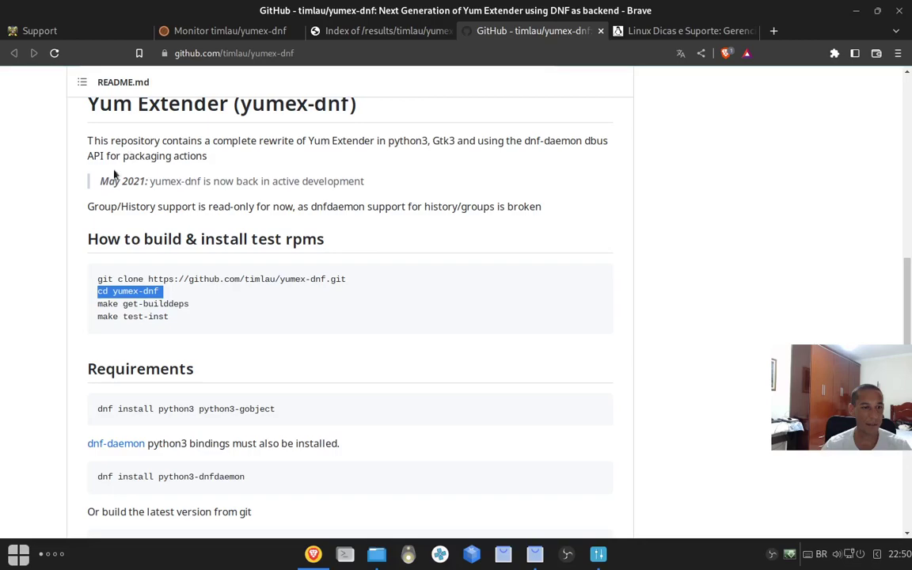
# Step: Copy "make get-builddeps" from the README, run it in the drop-down terminal, and hide the terminal
pyautogui.tripleClick(154, 304)
pyautogui.rightClick(153, 304)
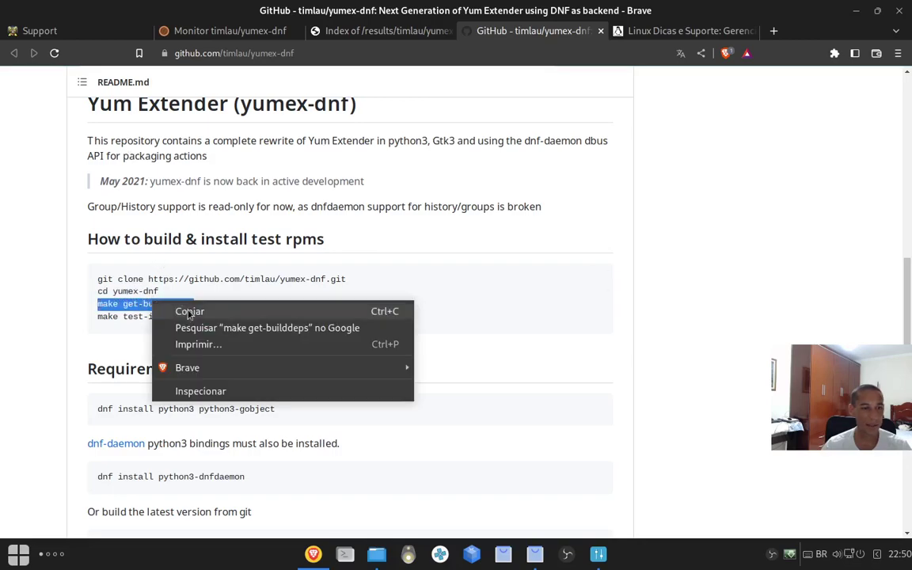
pyautogui.click(178, 311)
pyautogui.press('F12')
pyautogui.hotkey('ctrl', 'shift', 'v')
pyautogui.press('Return')
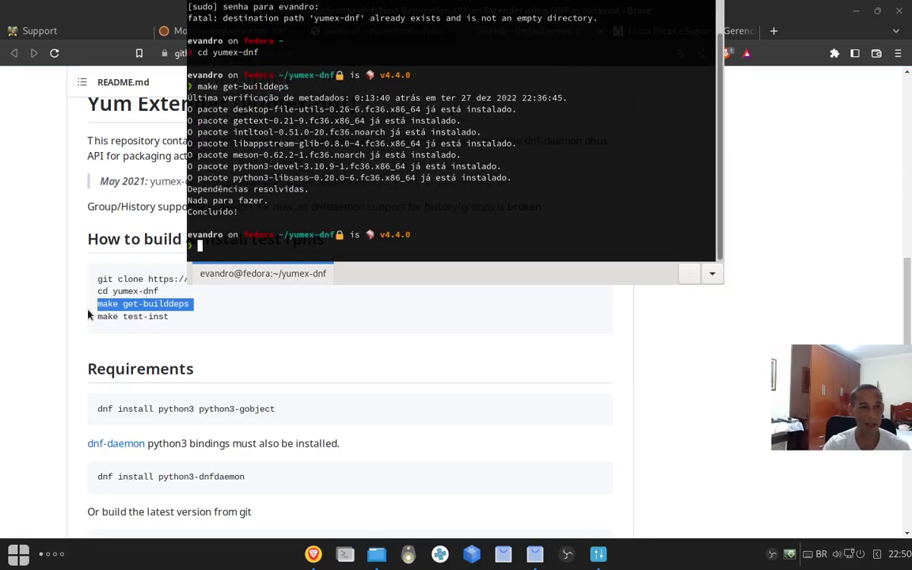
pyautogui.press('F12')
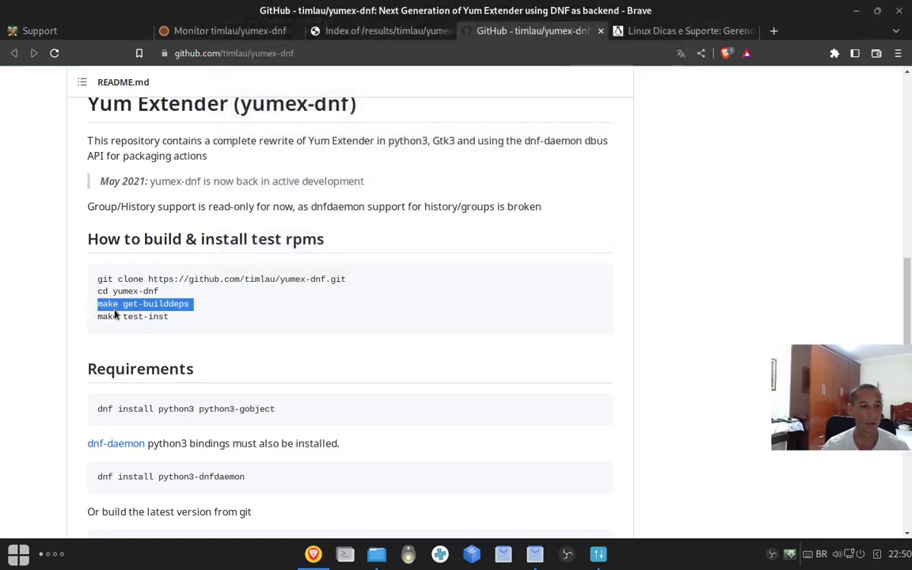
# Step: Copy "make test-inst" from the README, try running it in the drop-down terminal's yumex-dnf folder, and hide the terminal
pyautogui.tripleClick(122, 317)
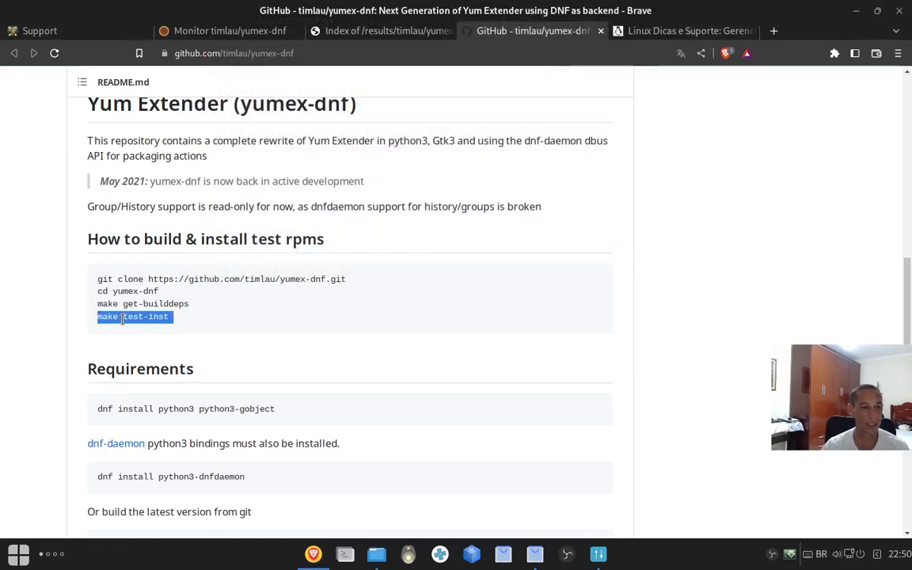
pyautogui.rightClick(122, 318)
pyautogui.click(176, 329)
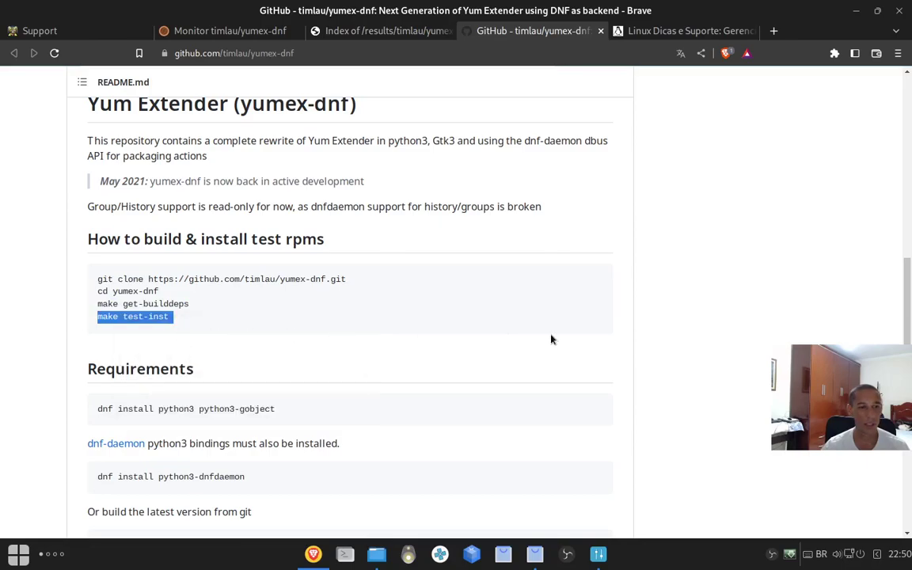
pyautogui.press('F12')
pyautogui.hotkey('ctrl', 'shift', 'v')
pyautogui.press('Return')
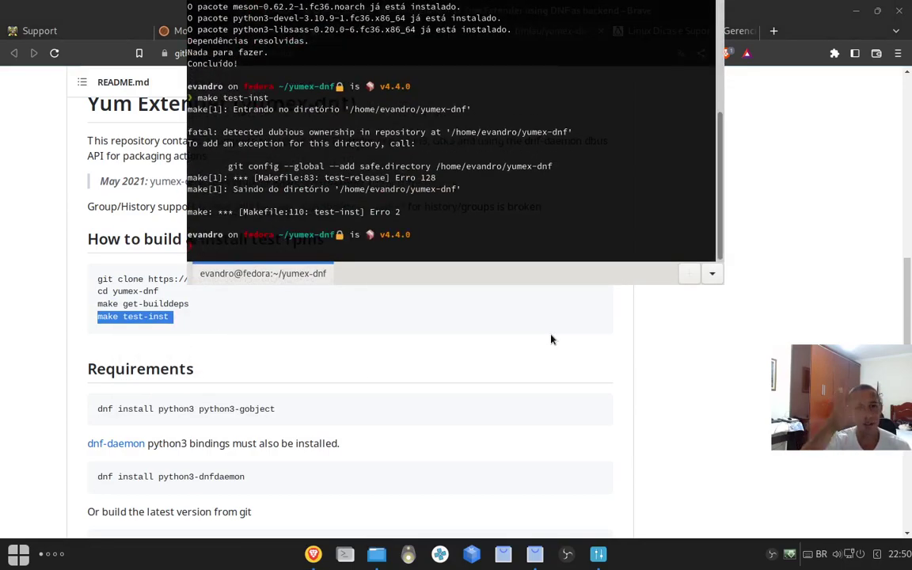
pyautogui.press('F12')
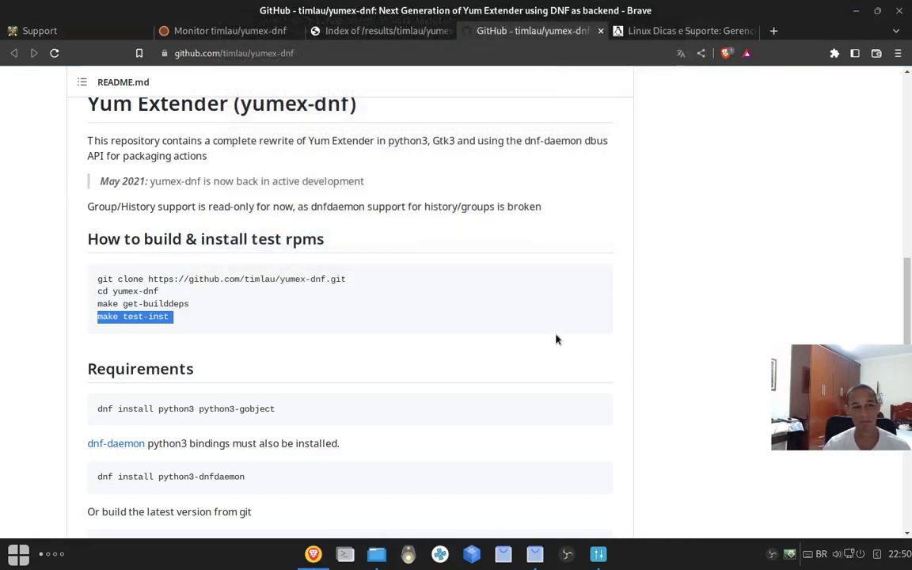
# Step: Exit the current terminal session and try "make test-inst" in a fresh drop-down terminal
pyautogui.press('F12')
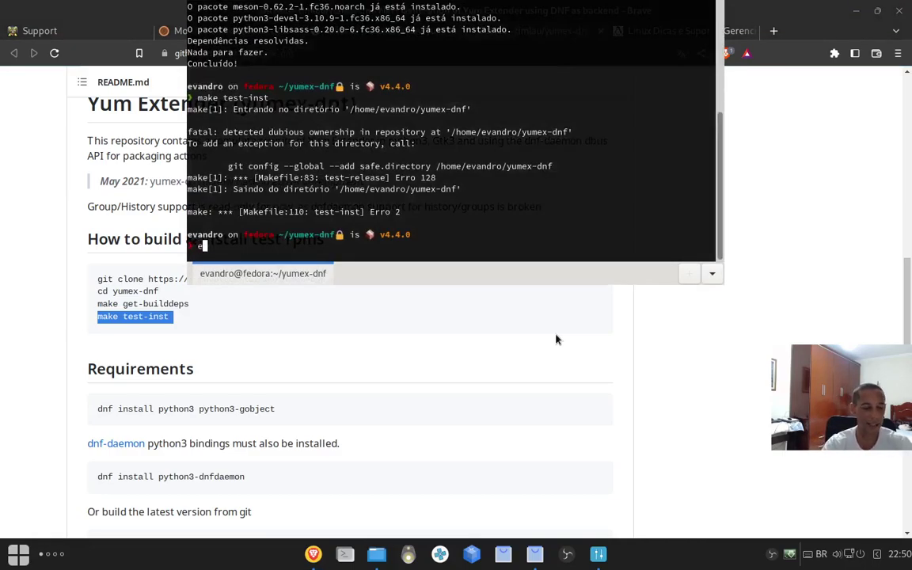
pyautogui.press('F12')
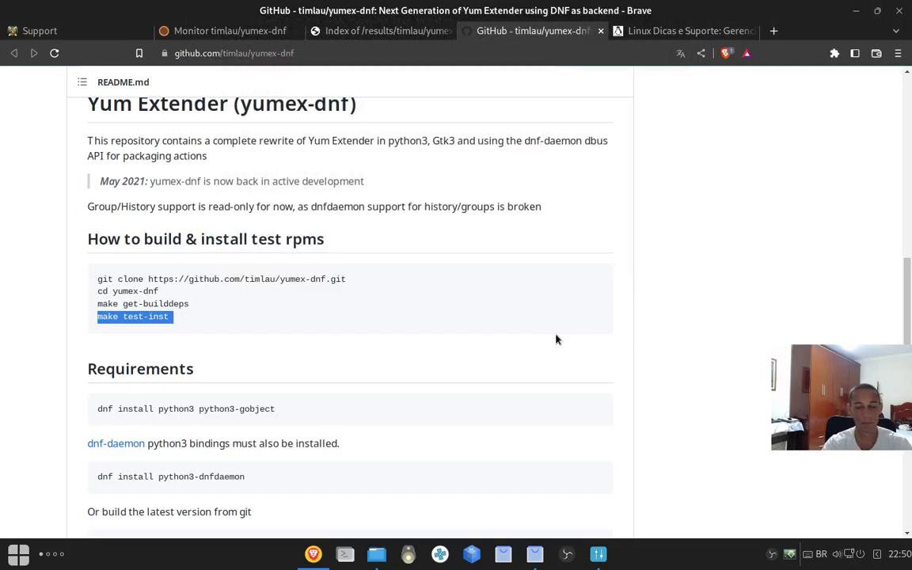
pyautogui.press('F12')
pyautogui.hotkey('ctrl', 'shift', 'v')
pyautogui.press('Return')
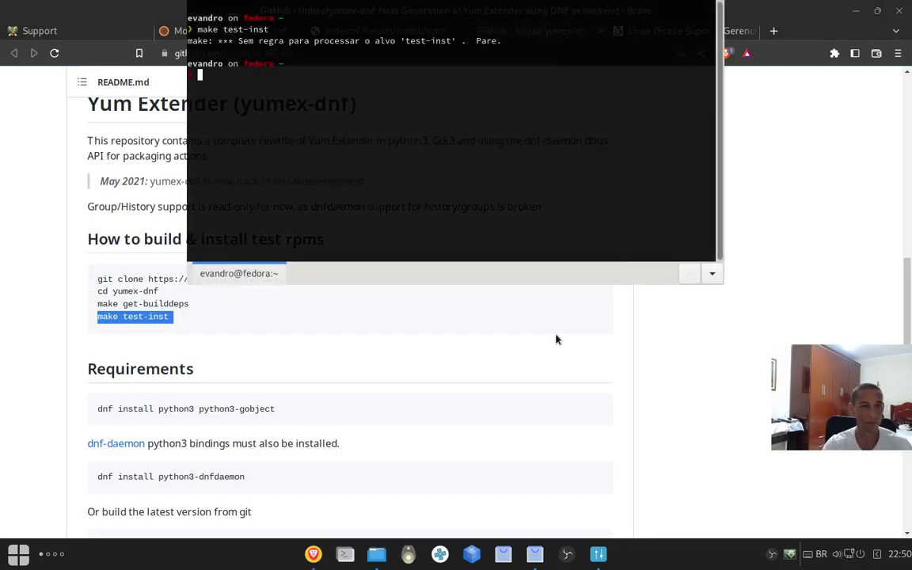
# Step: Try "sudo make test-inst" in the terminal, enter the sudo password, and hide the terminal
pyautogui.write('sudo')
pyautogui.hotkey('ctrl', 'shift', 'v')
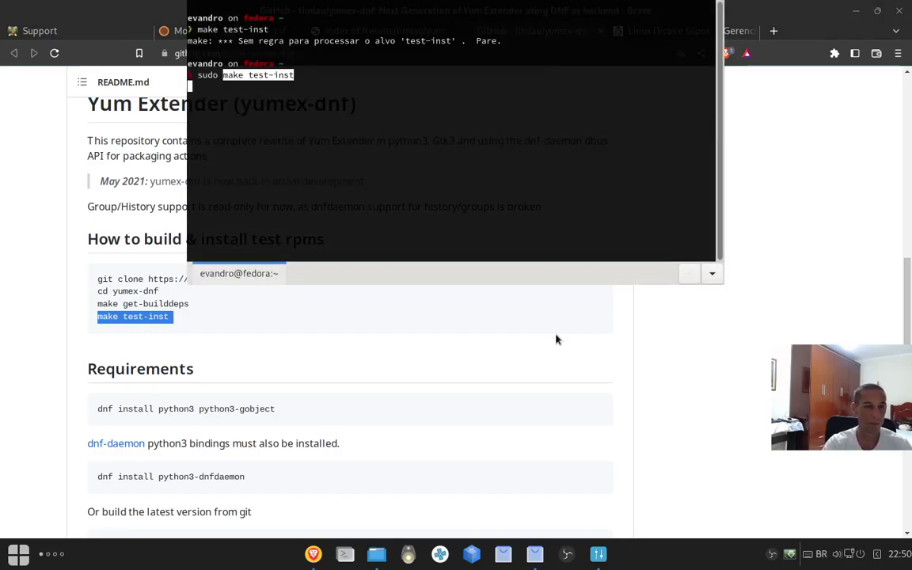
pyautogui.press('Return')
pyautogui.press('Return')
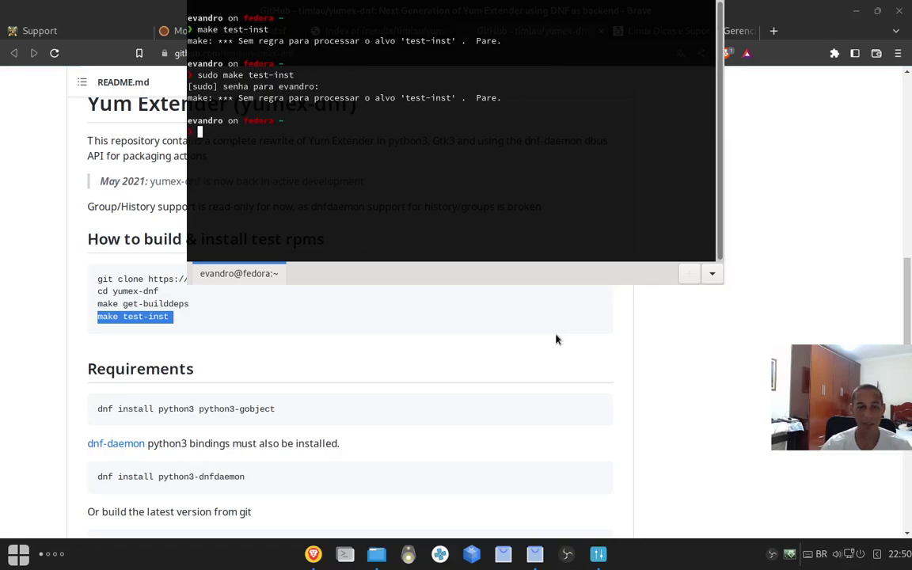
pyautogui.press('F12')
# Step: Copy "dnf install python3 python3-gobject" from the README's Requirements section and try running it in the drop-down terminal
pyautogui.scroll(-1, 16, 309)
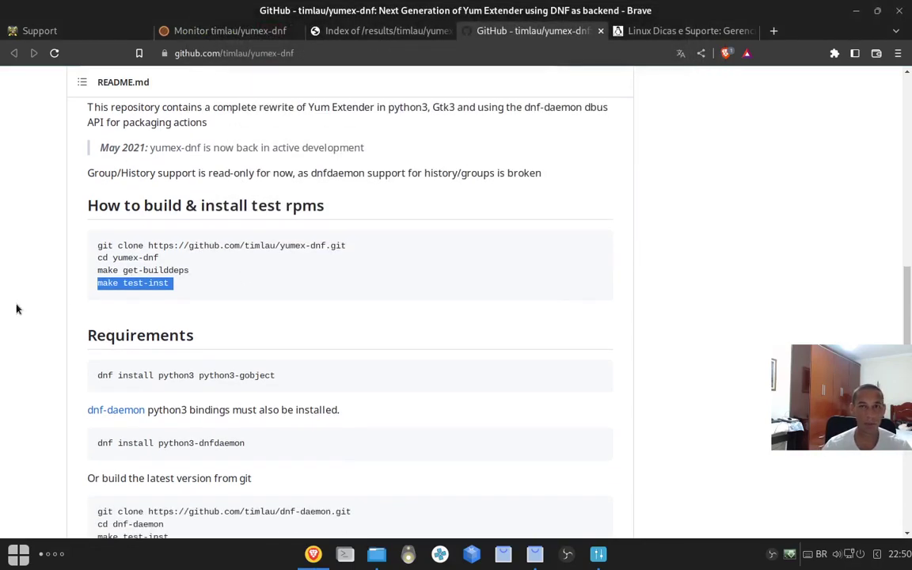
pyautogui.scroll(-2, 24, 299)
pyautogui.scroll(-2, 63, 282)
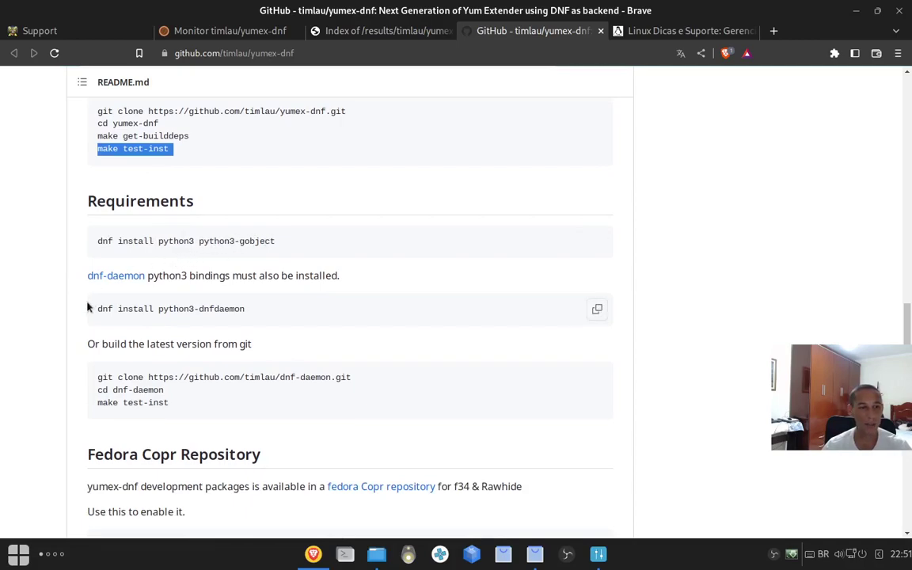
pyautogui.moveTo(97, 309); pyautogui.dragTo(243, 324)
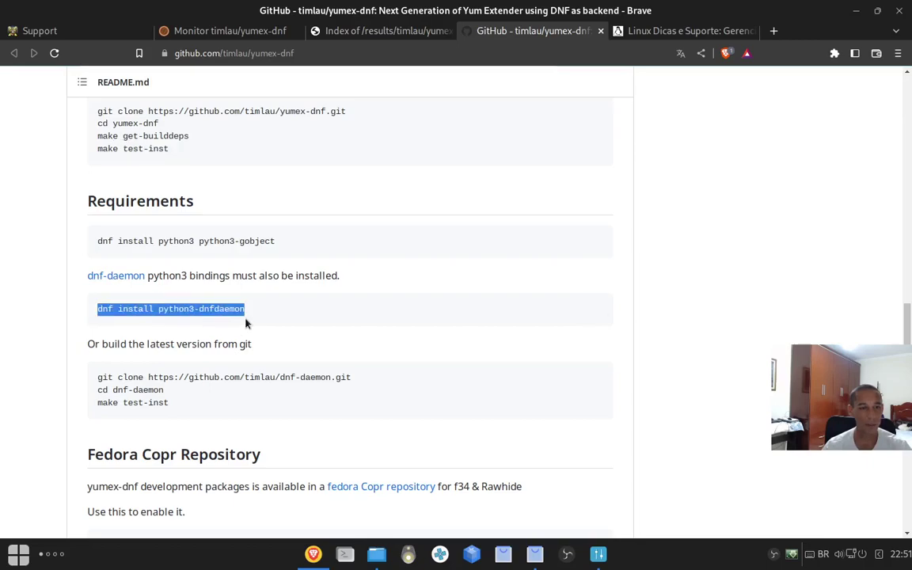
pyautogui.tripleClick(193, 241)
pyautogui.rightClick(193, 241)
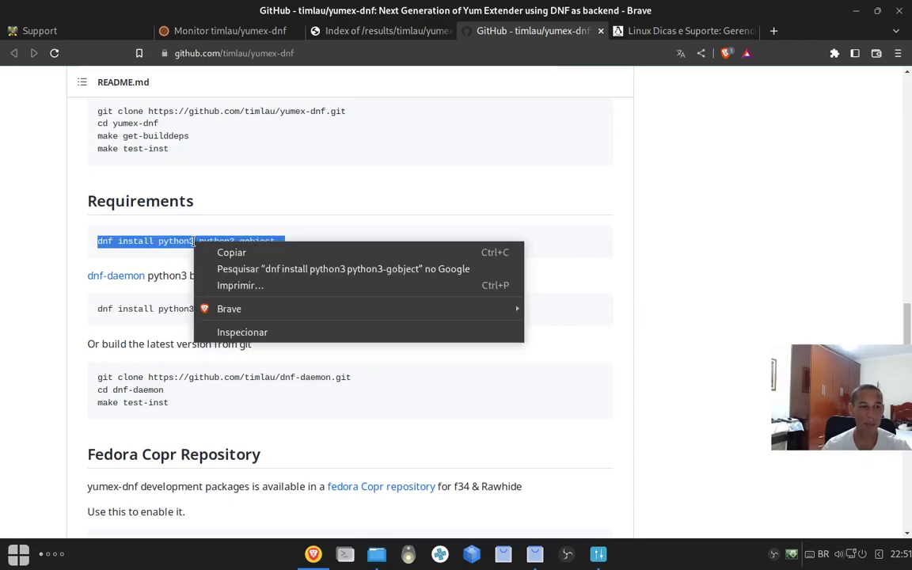
pyautogui.click(216, 254)
pyautogui.press('F12')
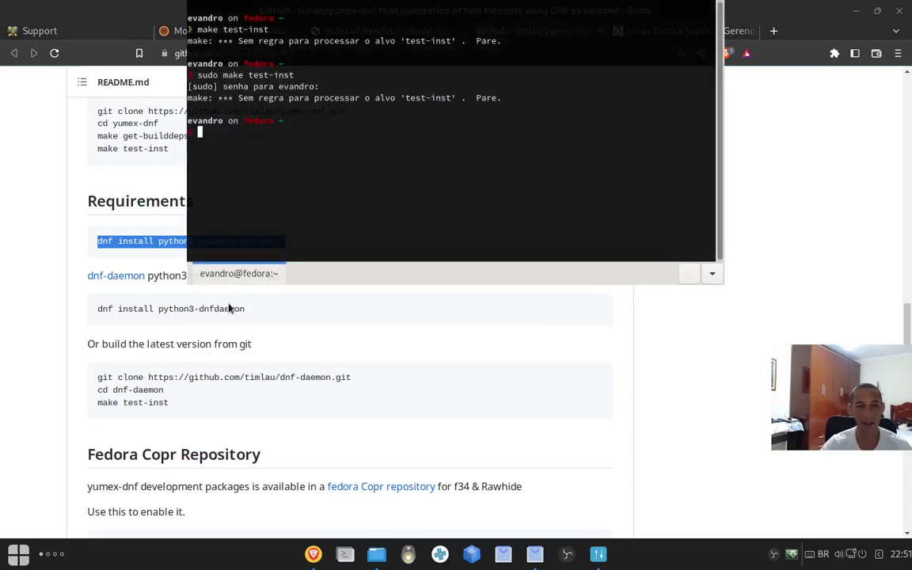
pyautogui.hotkey('ctrl', 'shift', 'v')
pyautogui.press('Return')
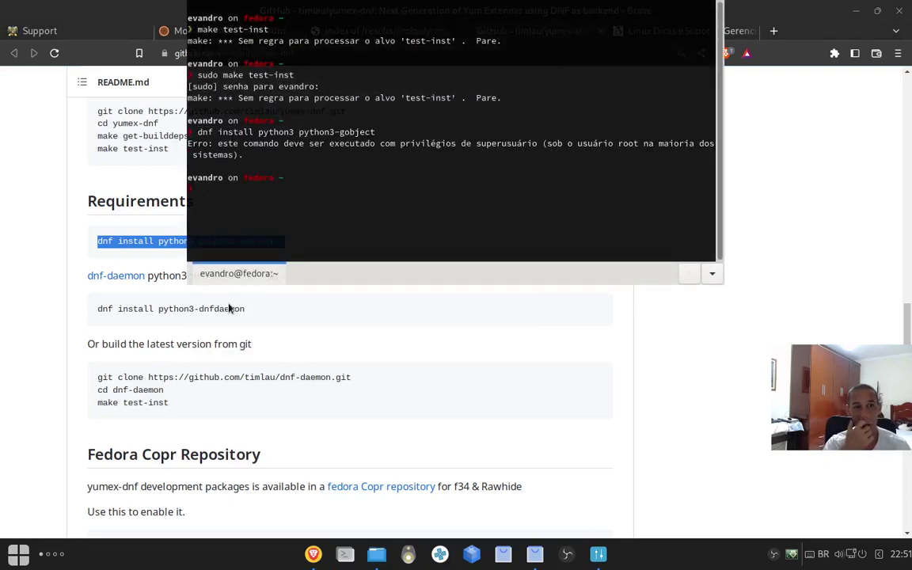
# Step: Run "sudo dnf install python3 python3-gobject" in the terminal
pyautogui.write('sudo')
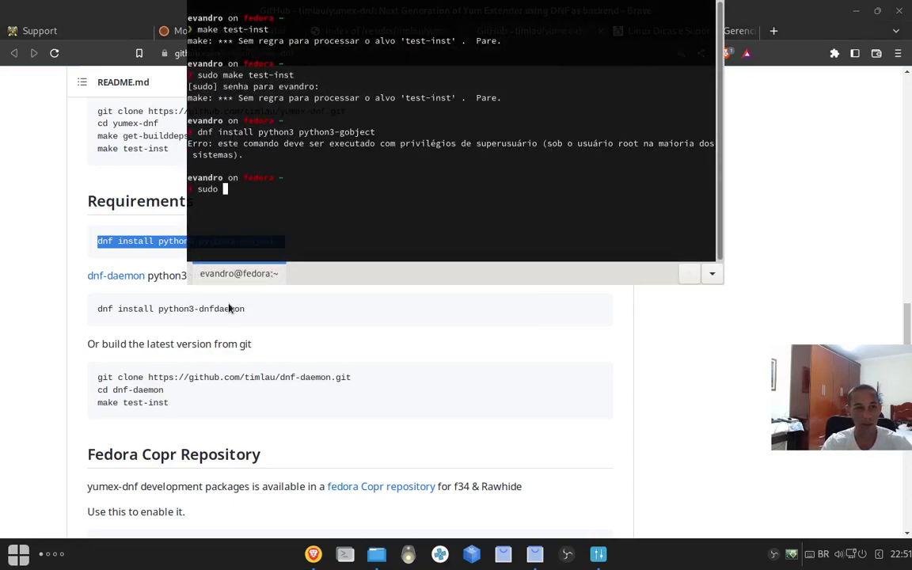
pyautogui.hotkey('ctrl', 'shift', 'v')
pyautogui.press('Return')
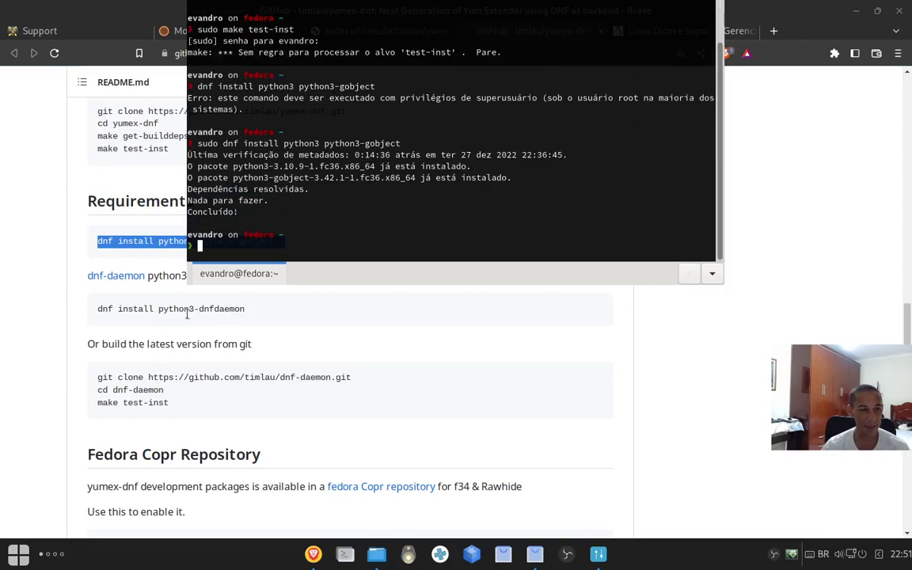
# Step: Copy "dnf install python3-dnfdaemon" from the README, try running it in the terminal, and hide the terminal
pyautogui.tripleClick(190, 309)
pyautogui.rightClick(190, 309)
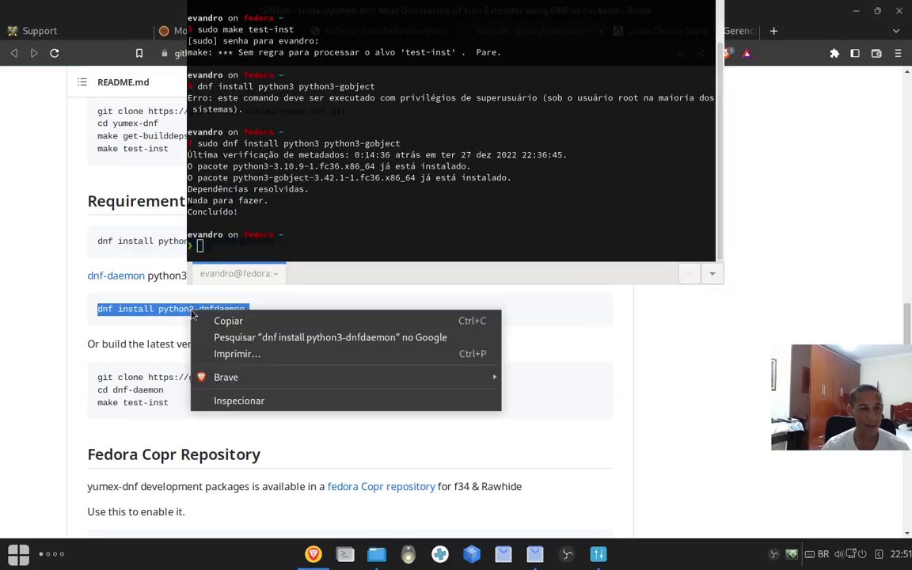
pyautogui.click(277, 318)
pyautogui.hotkey('ctrl', 'shift', 'v')
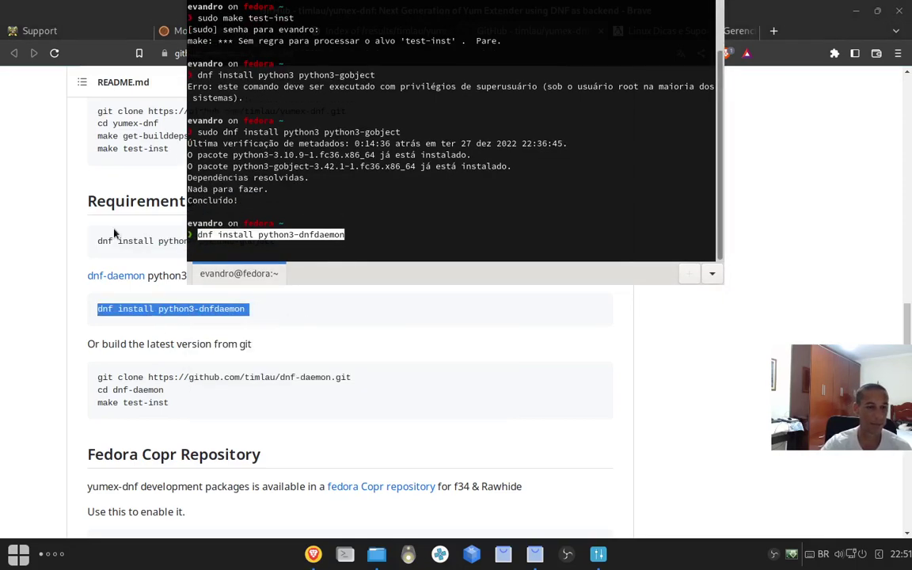
pyautogui.press('Return')
pyautogui.scroll(-1, 108, 343)
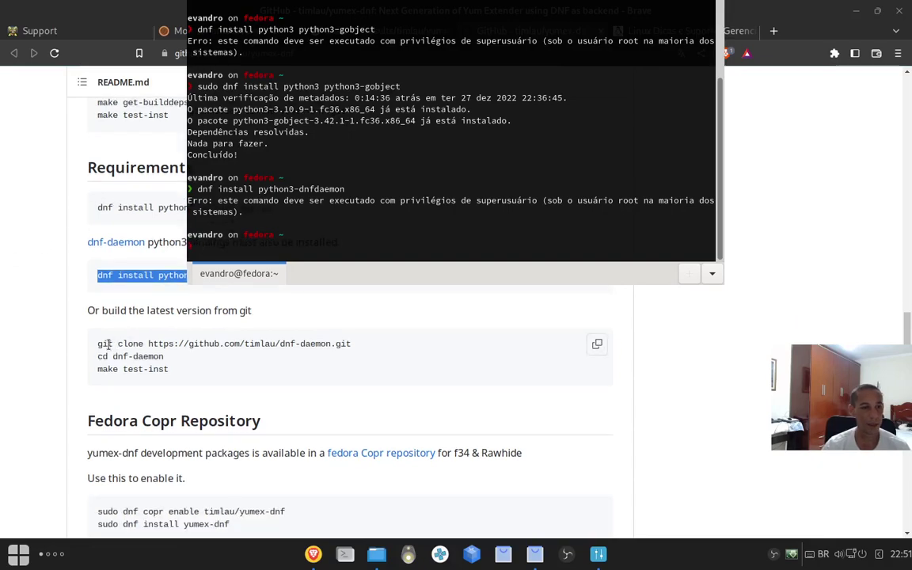
pyautogui.press('F12')
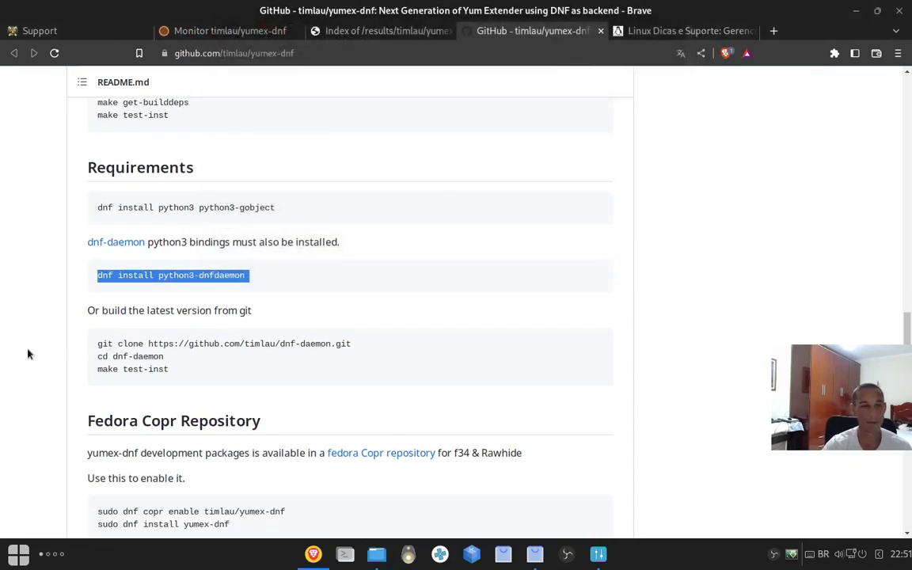
# Step: Review the README's dnf-daemon git build and Fedora Copr sections, and revisit the open Yum Extender Support and Copr build pages
pyautogui.moveTo(153, 346)
pyautogui.mouseDown()
pyautogui.moveTo(218, 336)
pyautogui.moveTo(256, 344)
pyautogui.mouseUp()
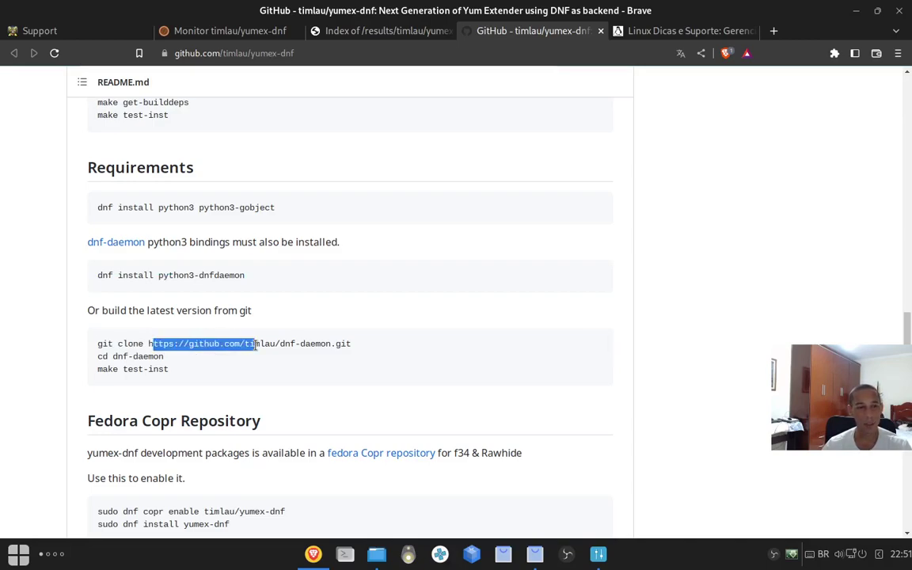
pyautogui.scroll(-5, 56, 301)
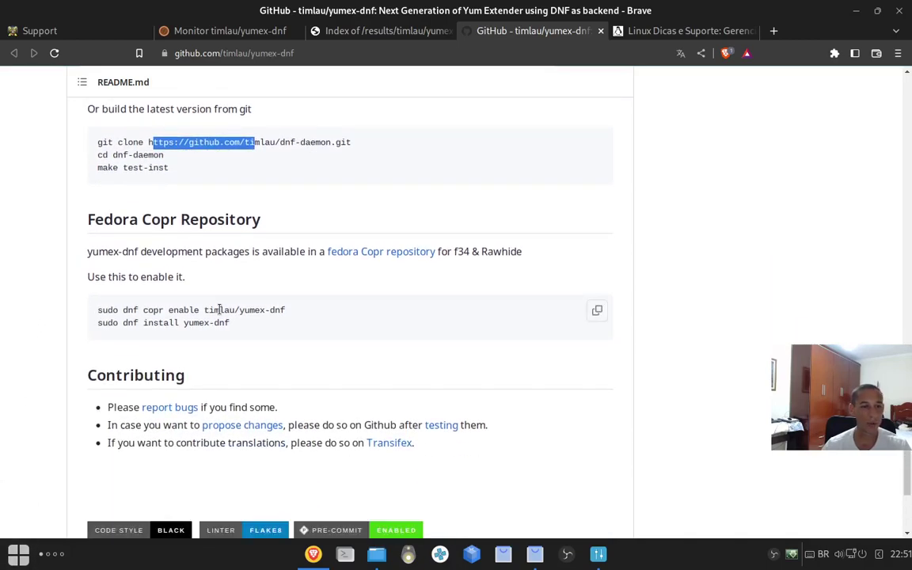
pyautogui.click(73, 31)
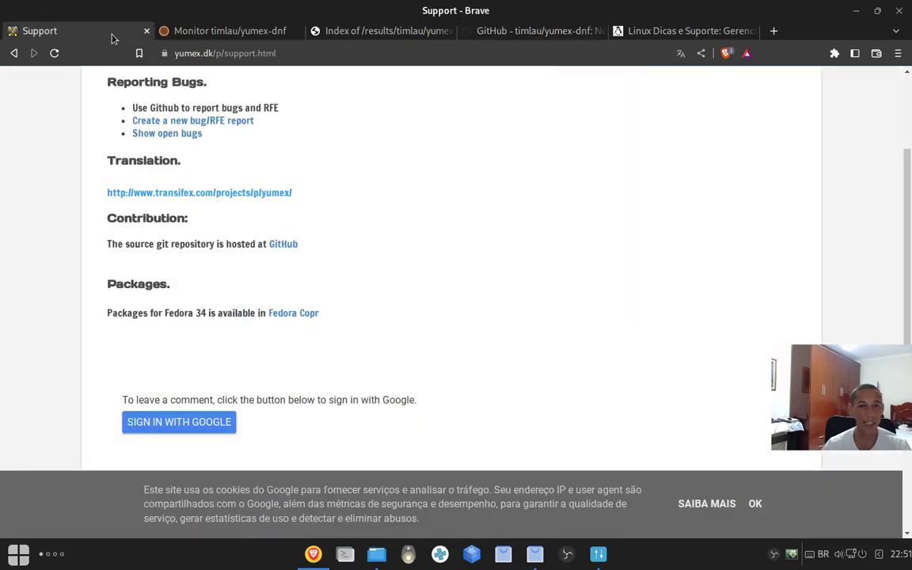
pyautogui.scroll(4, 570, 344)
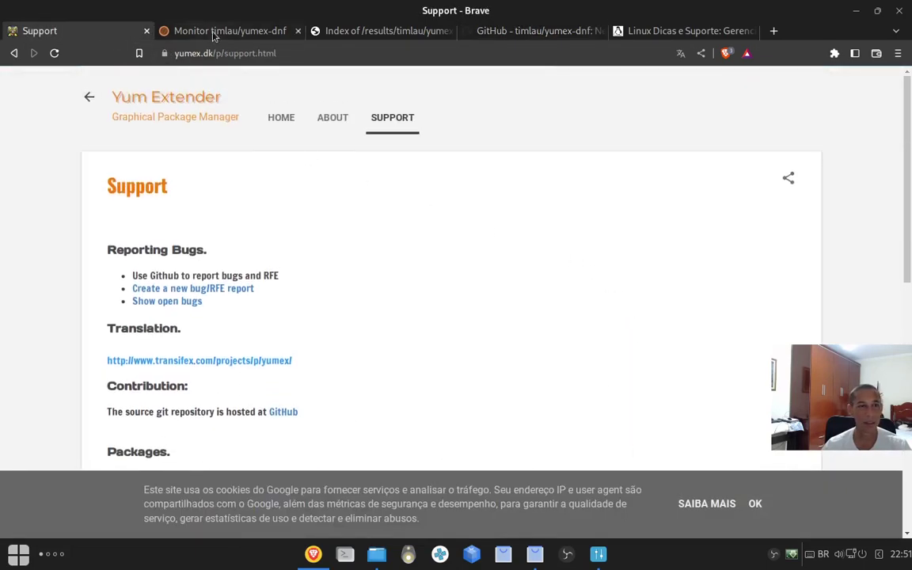
pyautogui.click(211, 32)
pyautogui.click(91, 30)
pyautogui.click(214, 30)
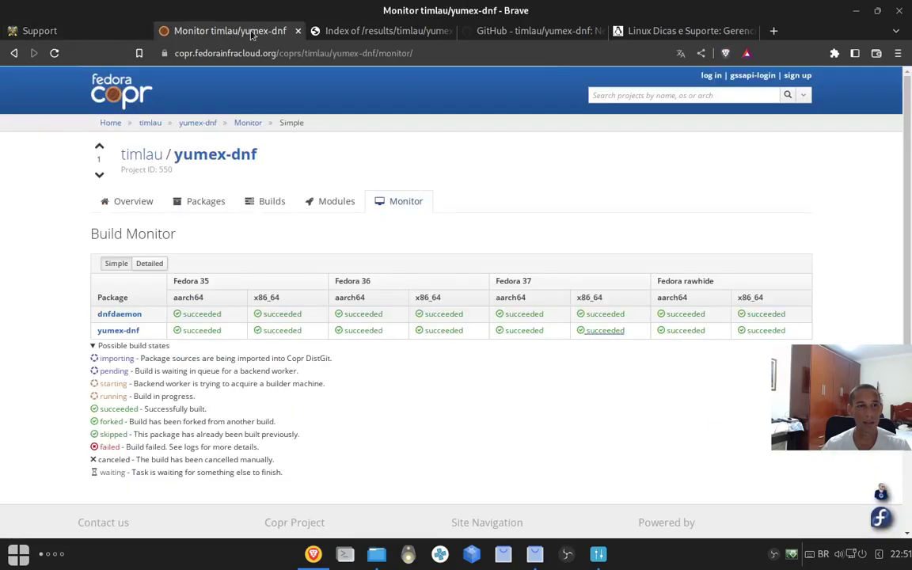
pyautogui.click(372, 30)
pyautogui.click(229, 30)
pyautogui.click(523, 30)
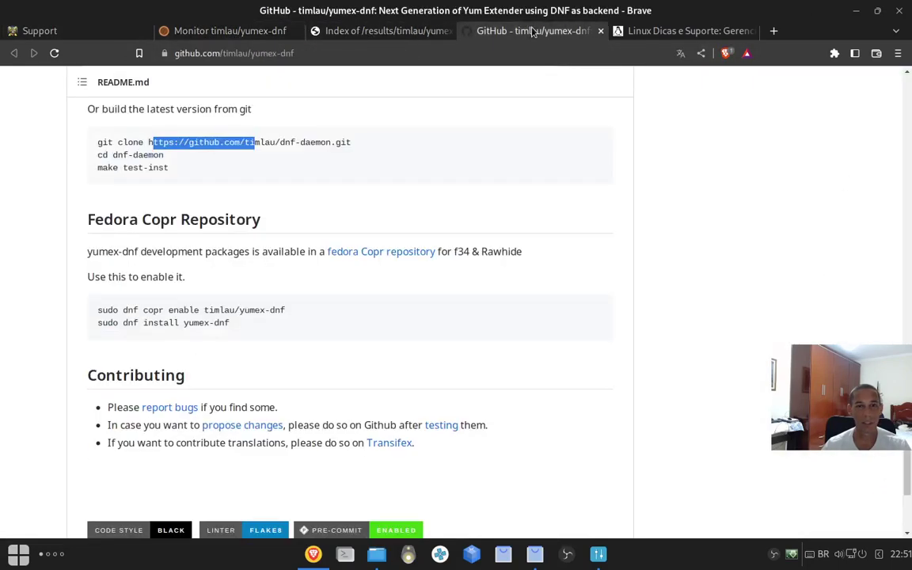
# Step: Look over the yumex-dnf repository's code download option and remaining README sections, and minimize the browser to show the Downloads folder
pyautogui.scroll(15, 253, 142)
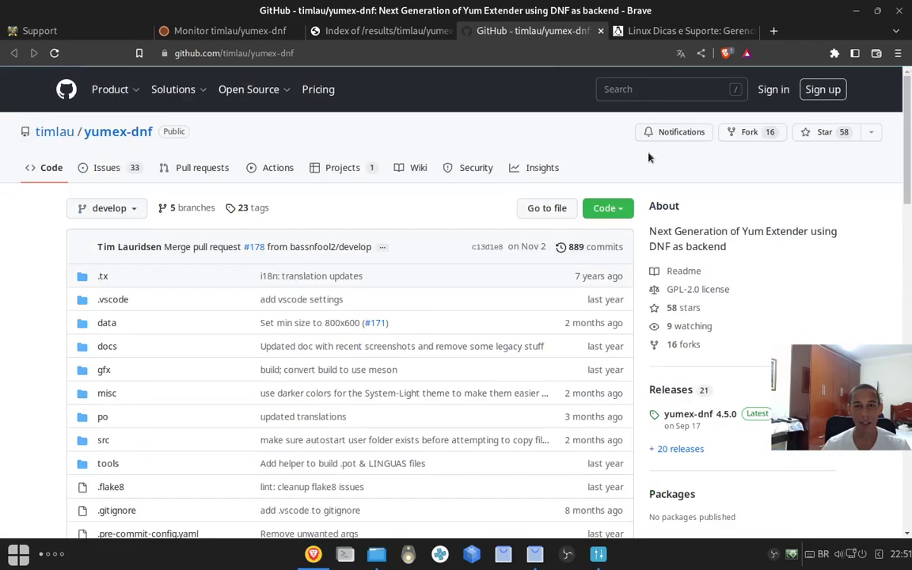
pyautogui.click(607, 208)
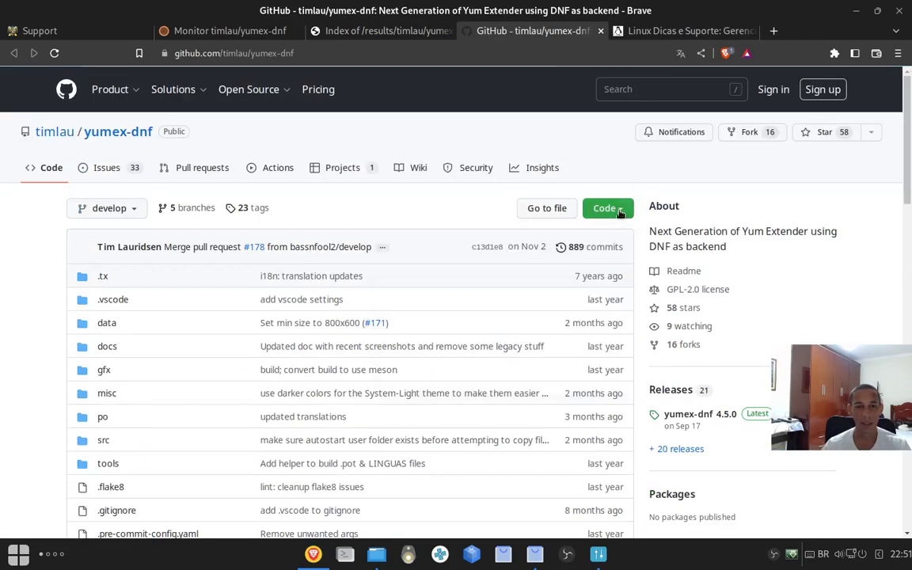
pyautogui.click(611, 210)
pyautogui.scroll(-8, 271, 407)
pyautogui.scroll(-9, 281, 407)
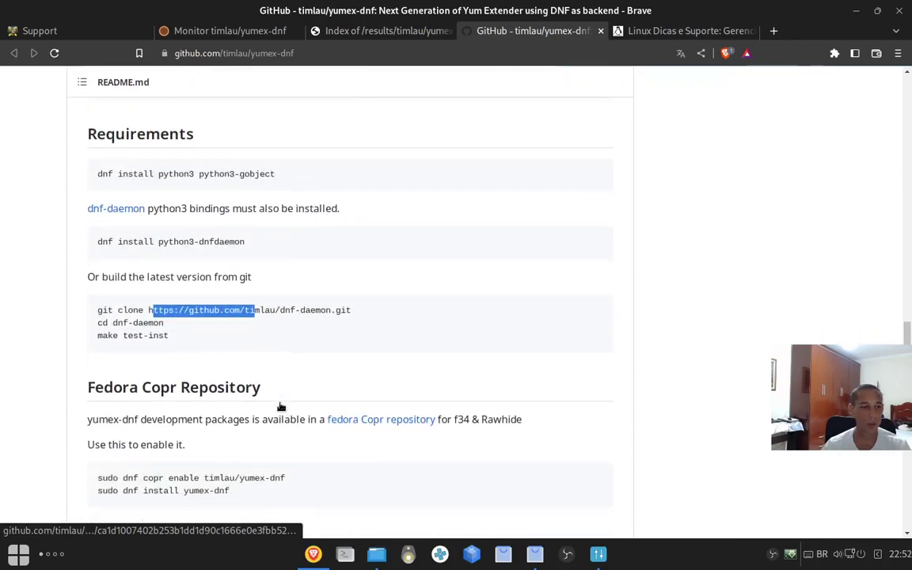
pyautogui.scroll(2, 281, 407)
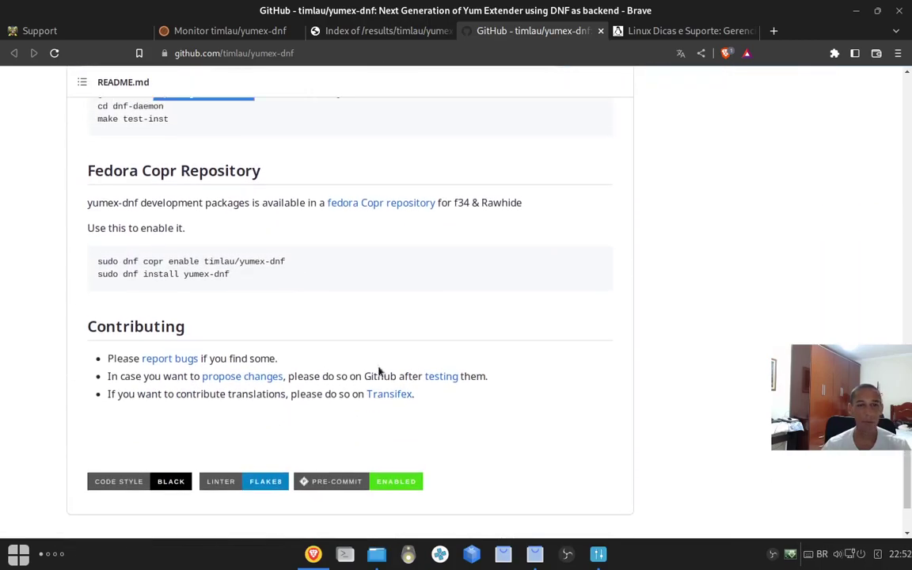
pyautogui.click(854, 11)
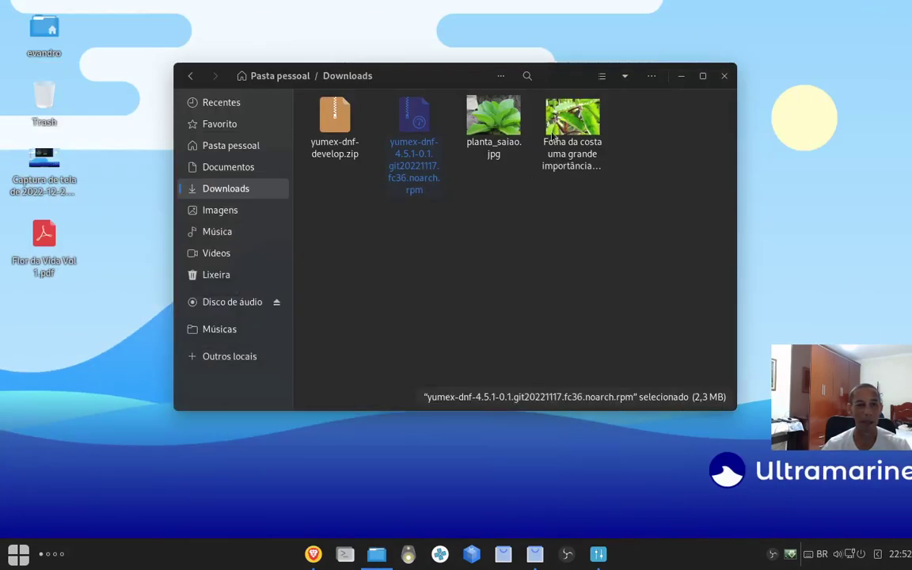
# Step: Minimize the Downloads folder, switch to Yum Extender, and view the package version and architecture filters on the packages page
pyautogui.click(681, 76)
pyautogui.click(503, 554)
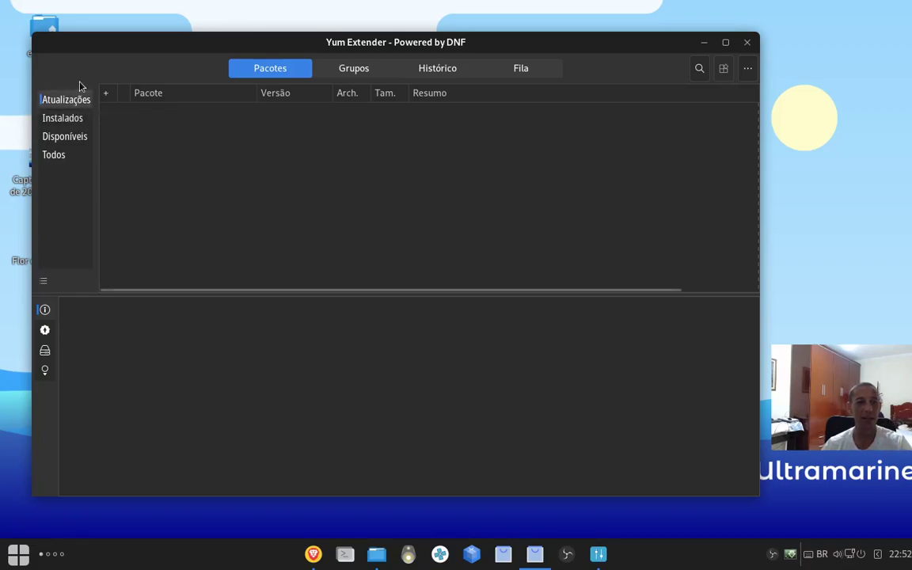
pyautogui.click(44, 282)
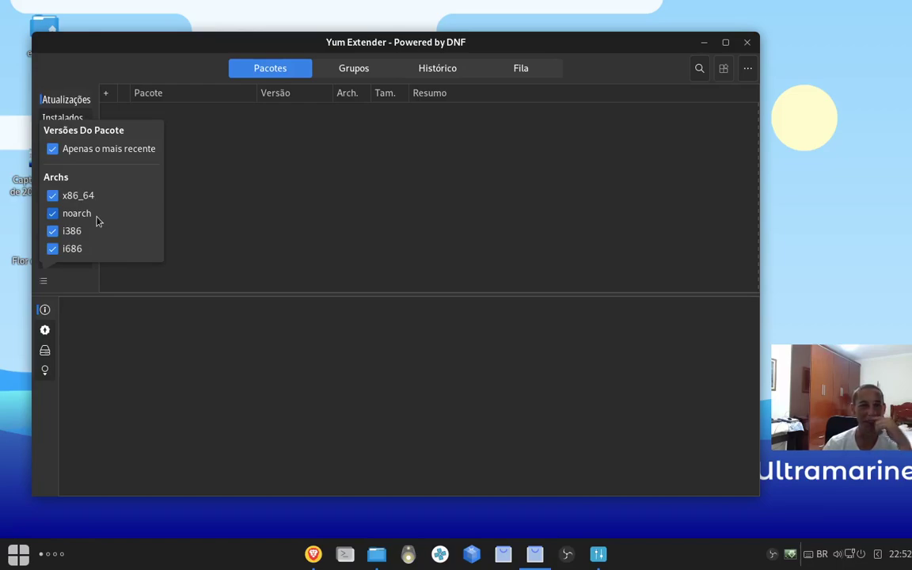
pyautogui.click(210, 264)
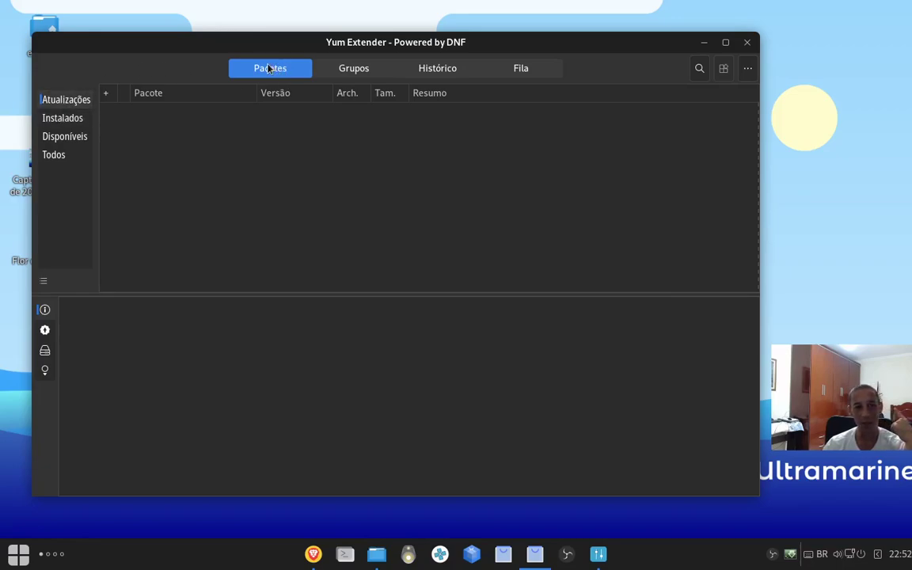
# Step: Show the package groups and expand Aplicações to look through its categories
pyautogui.click(358, 68)
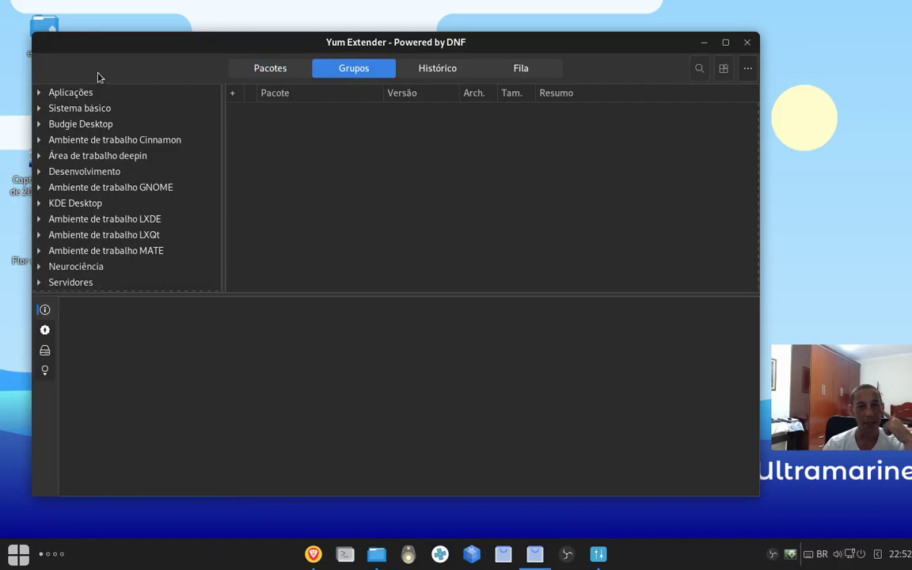
pyautogui.click(38, 93)
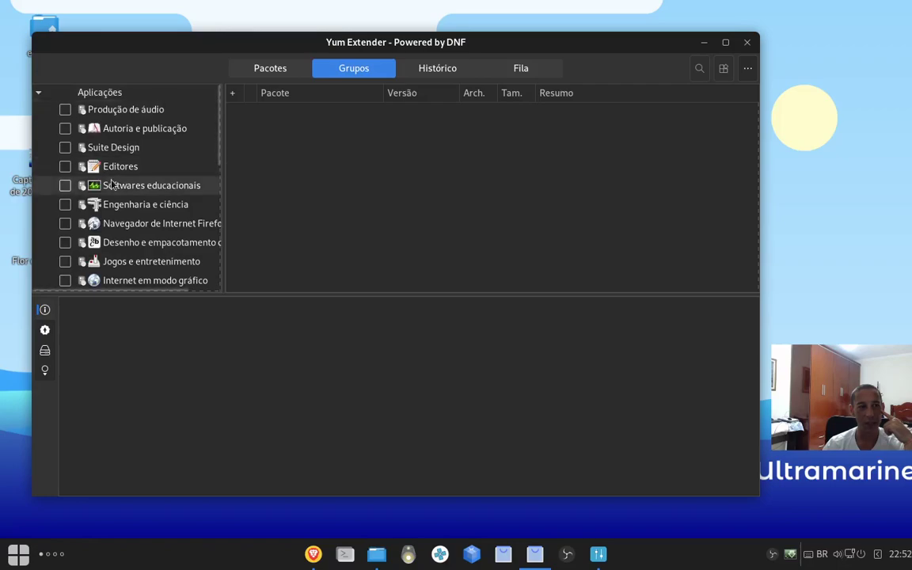
pyautogui.scroll(-2, 110, 183)
pyautogui.scroll(-3, 111, 183)
pyautogui.scroll(4, 61, 224)
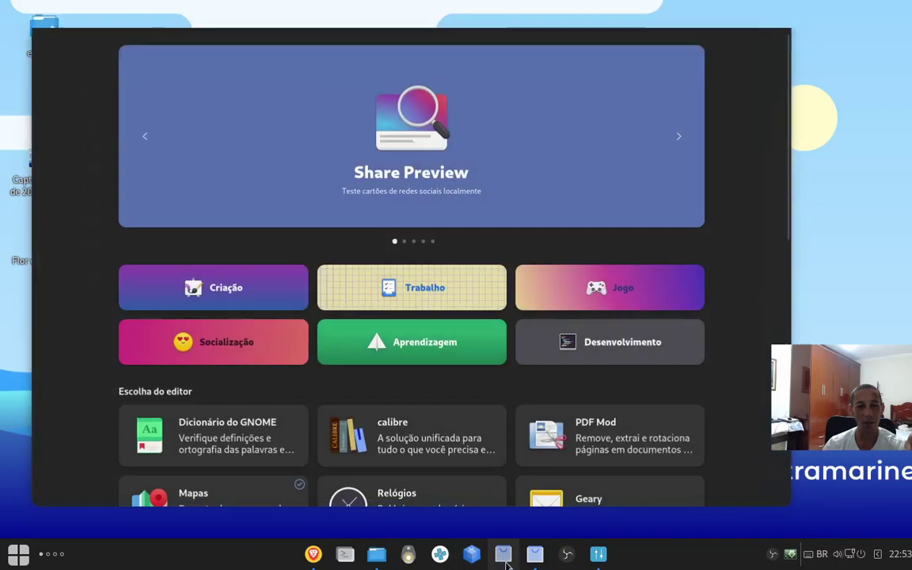
# Step: Switch to the graphical software store and look over its Explorar page and search field
pyautogui.hotkey('alt', 'Tab')
pyautogui.scroll(-1, 279, 362)
pyautogui.scroll(1, 279, 362)
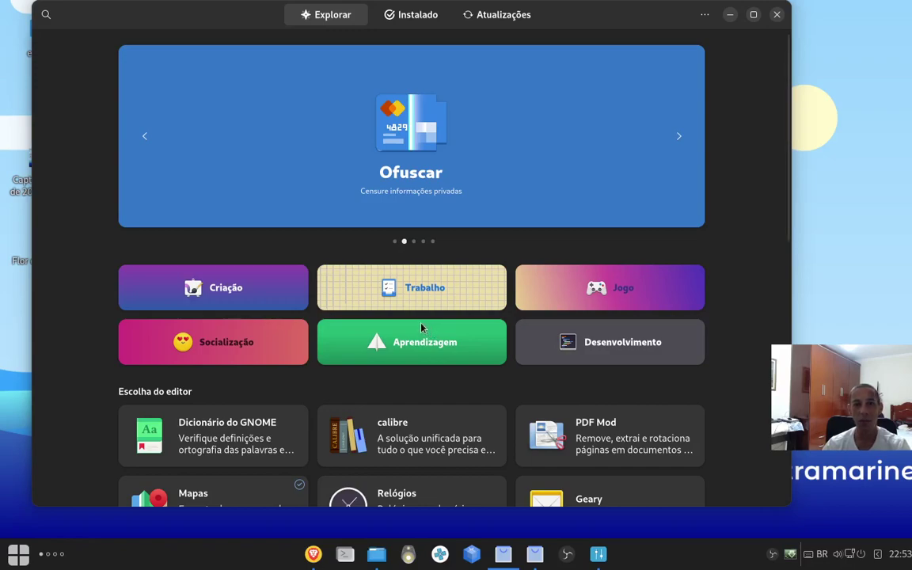
pyautogui.click(45, 14)
pyautogui.scroll(-2, 268, 228)
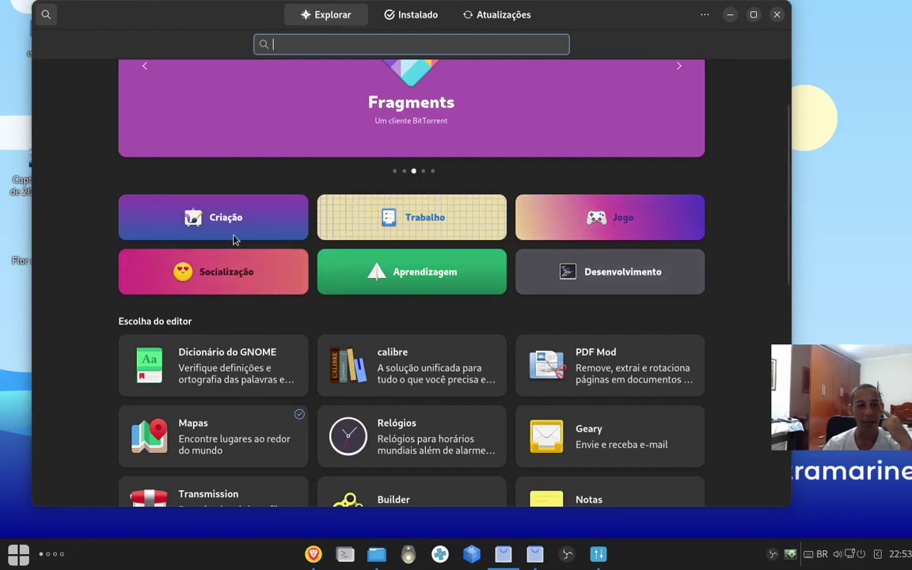
pyautogui.click(47, 15)
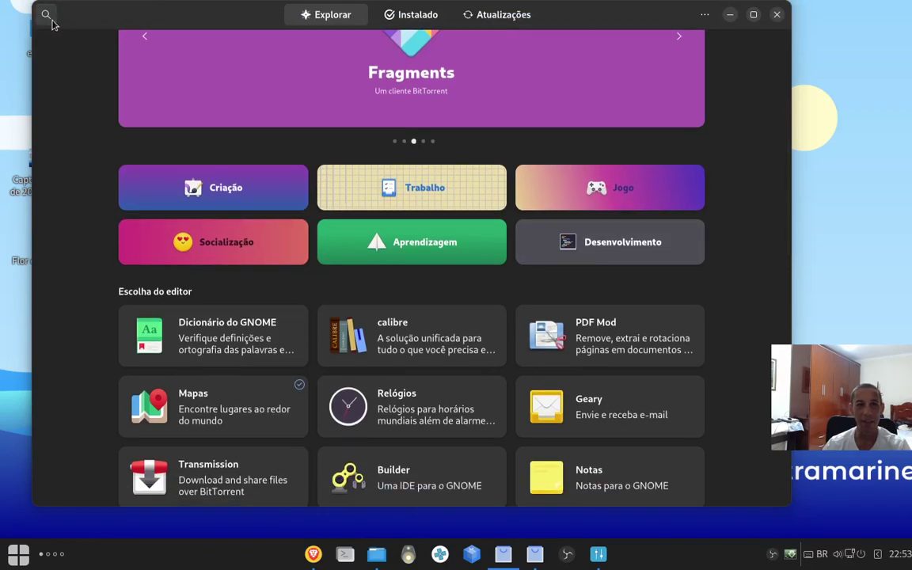
pyautogui.click(49, 20)
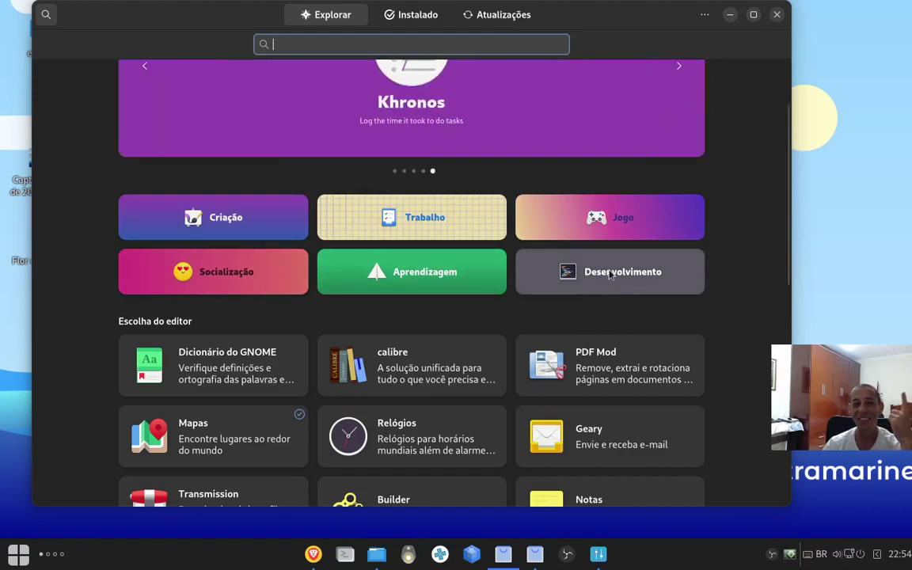
# Step: Browse the store's Criação category through its editor's picks, new and other programs, and close the store
pyautogui.click(200, 226)
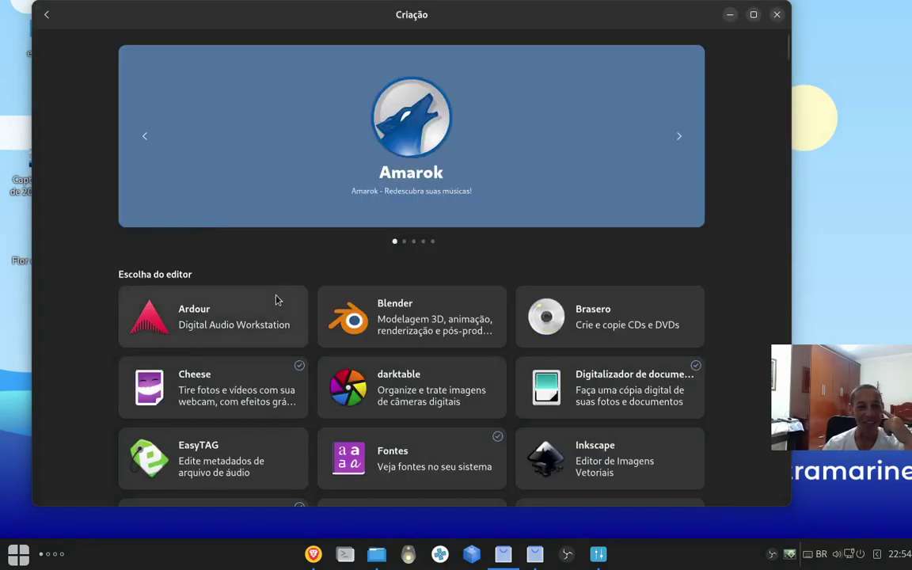
pyautogui.scroll(-5, 115, 331)
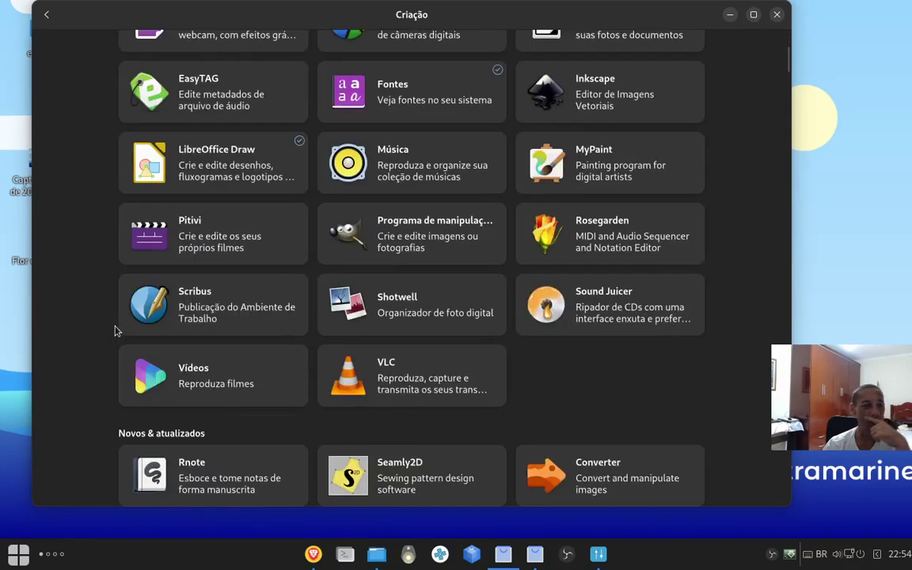
pyautogui.scroll(-3, 115, 331)
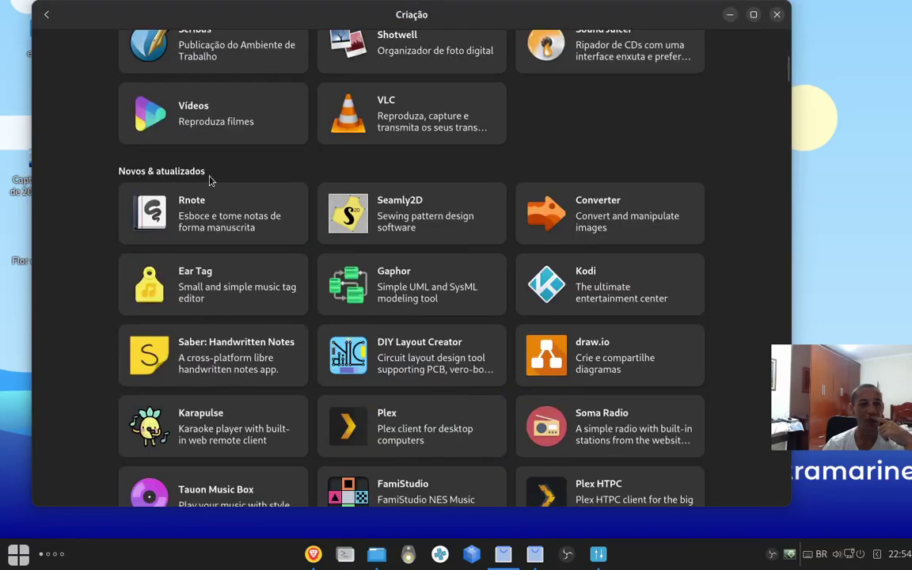
pyautogui.scroll(-1, 254, 229)
pyautogui.scroll(-5, 256, 228)
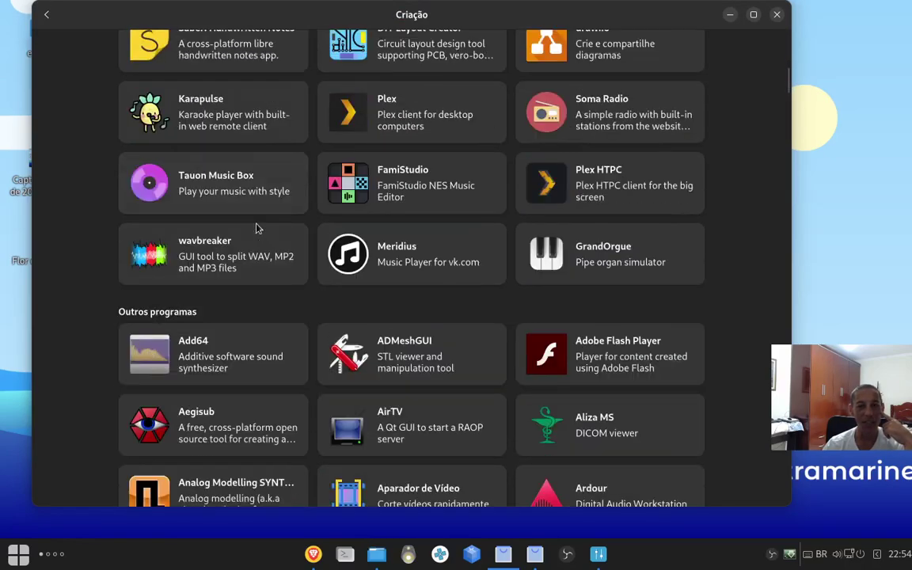
pyautogui.scroll(-2, 256, 228)
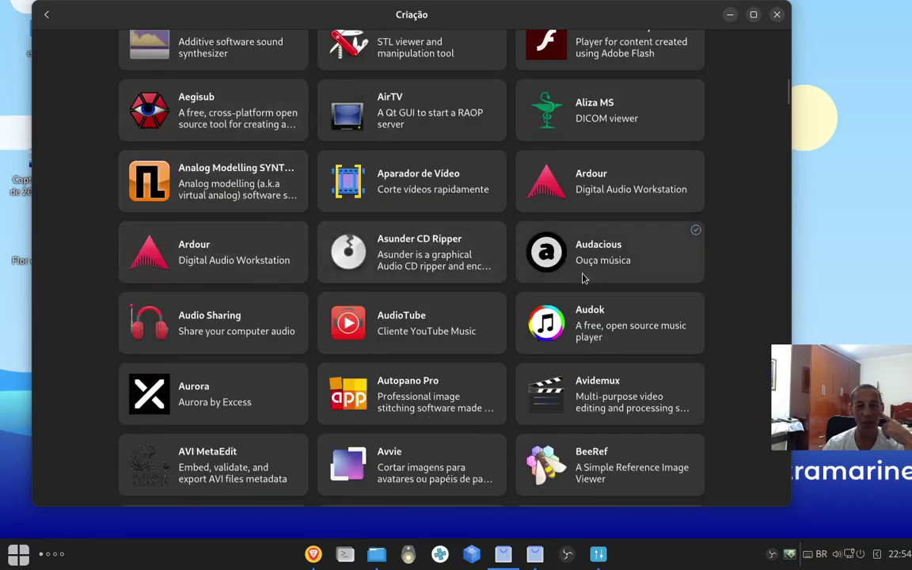
pyautogui.scroll(-6, 518, 247)
pyautogui.scroll(-20, 387, 279)
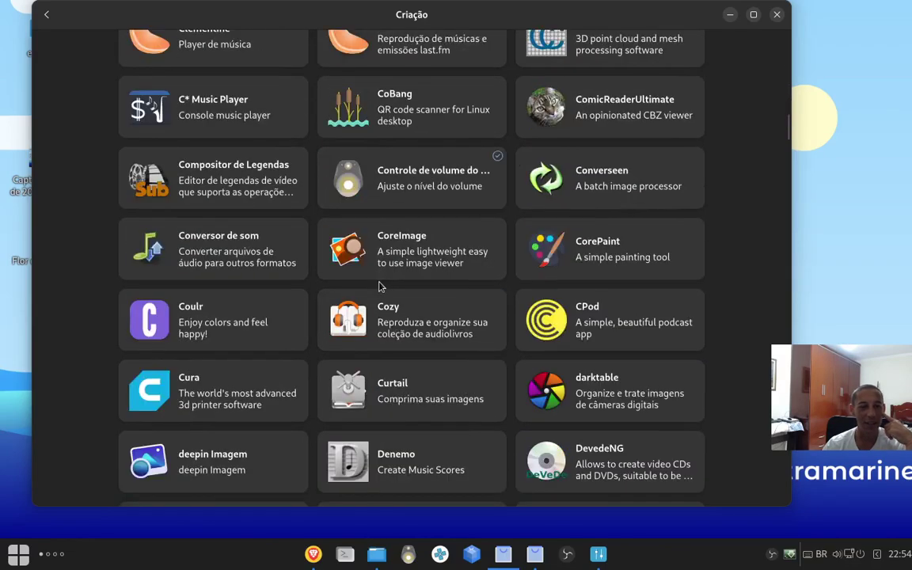
pyautogui.scroll(-13, 379, 287)
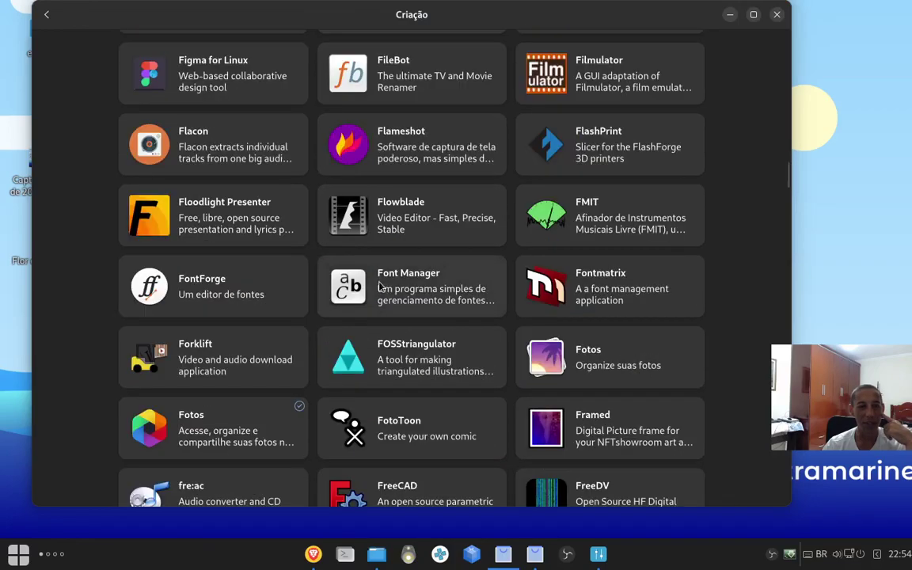
pyautogui.scroll(-1, 379, 287)
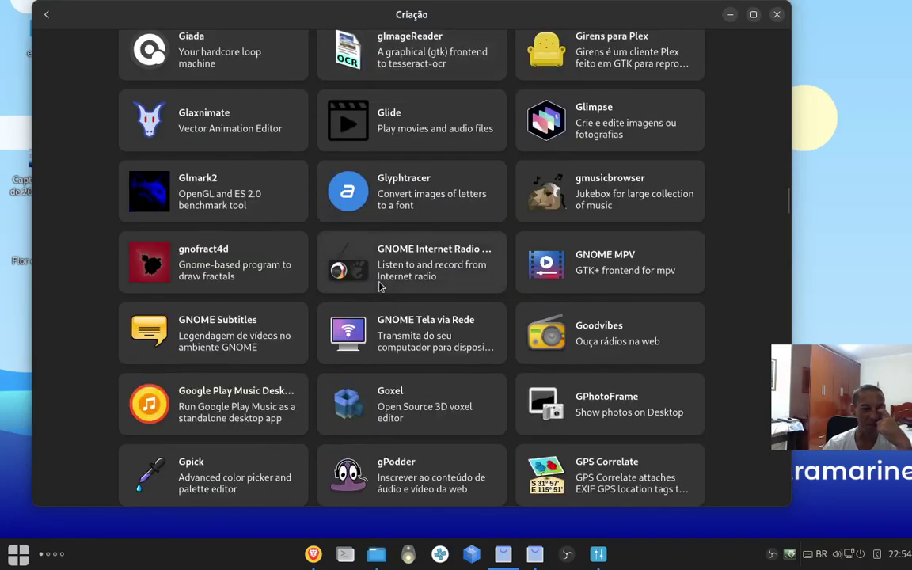
pyautogui.scroll(-6, 671, 160)
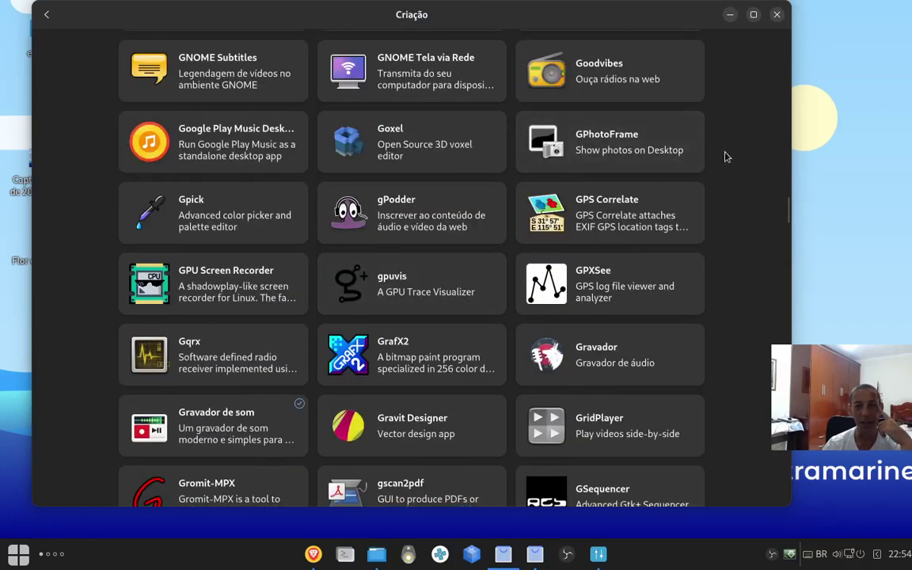
pyautogui.click(776, 15)
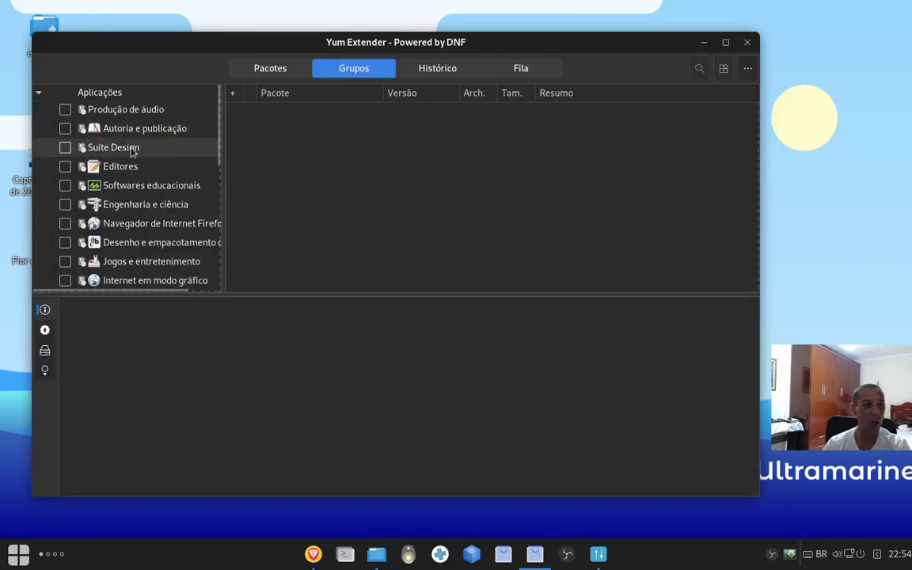
# Step: Display the packages of the Som e vídeo group under Aplicações in Yum Extender
pyautogui.scroll(-1, 133, 226)
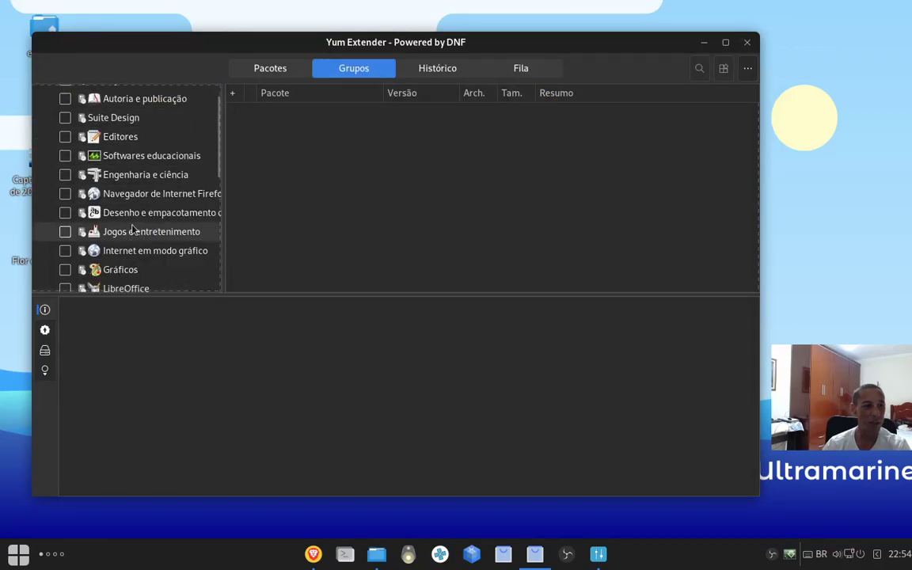
pyautogui.scroll(-1, 127, 229)
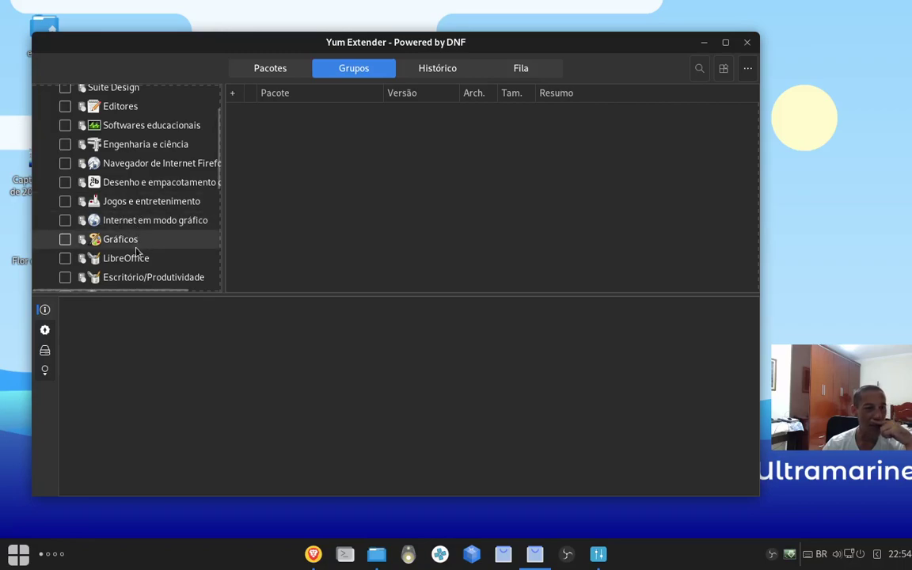
pyautogui.scroll(-2, 133, 242)
pyautogui.click(107, 239)
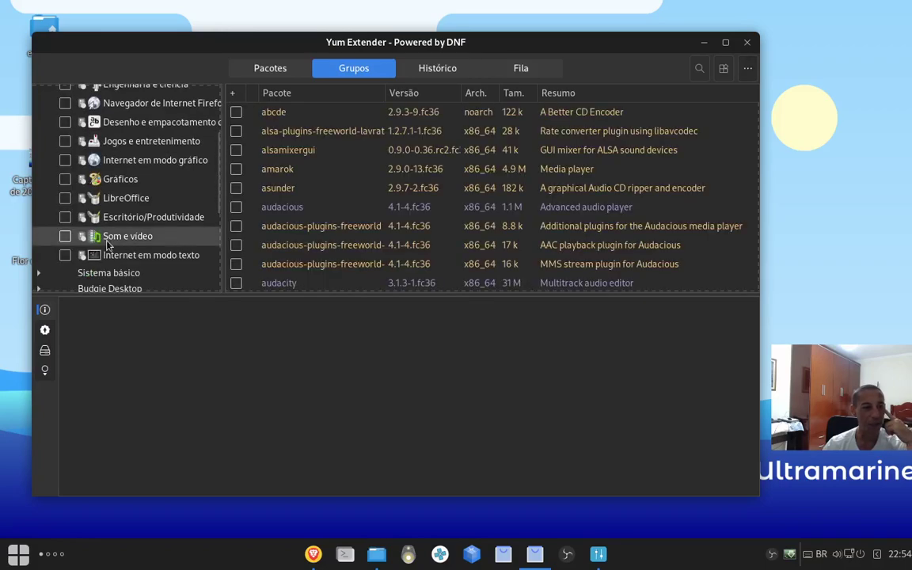
pyautogui.scroll(-2, 119, 206)
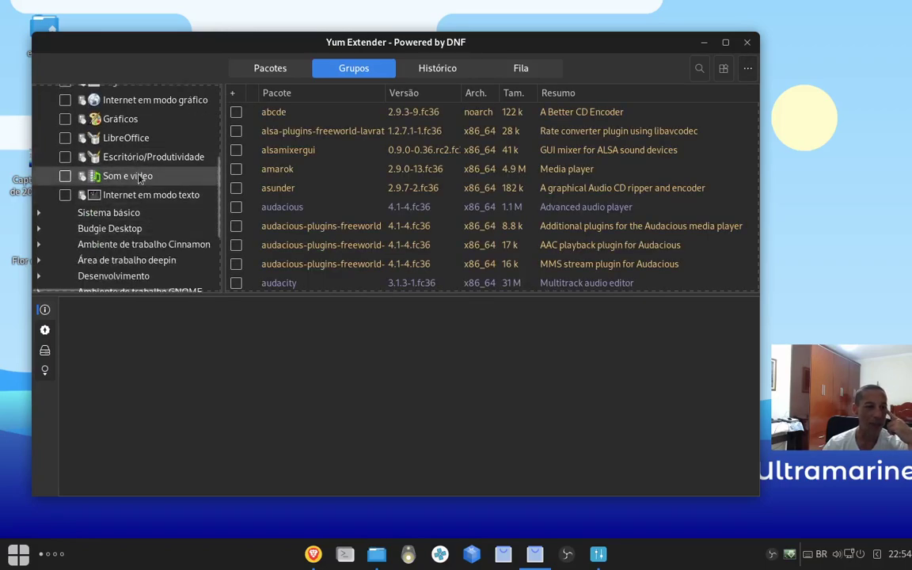
pyautogui.click(124, 172)
# Step: Look through the Som e vídeo package list, examining the package names, versions, architectures and summaries
pyautogui.scroll(-3, 285, 172)
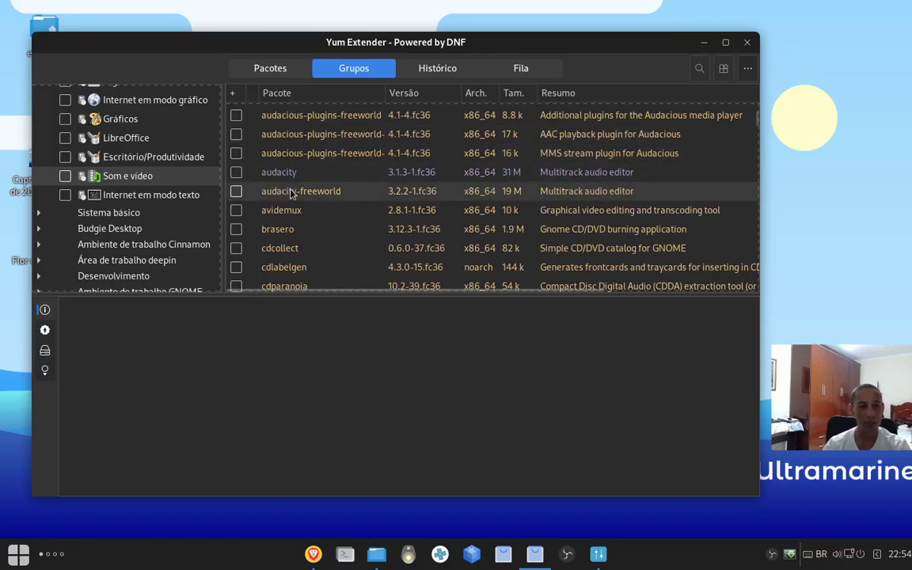
pyautogui.scroll(-2, 292, 194)
pyautogui.scroll(4, 292, 194)
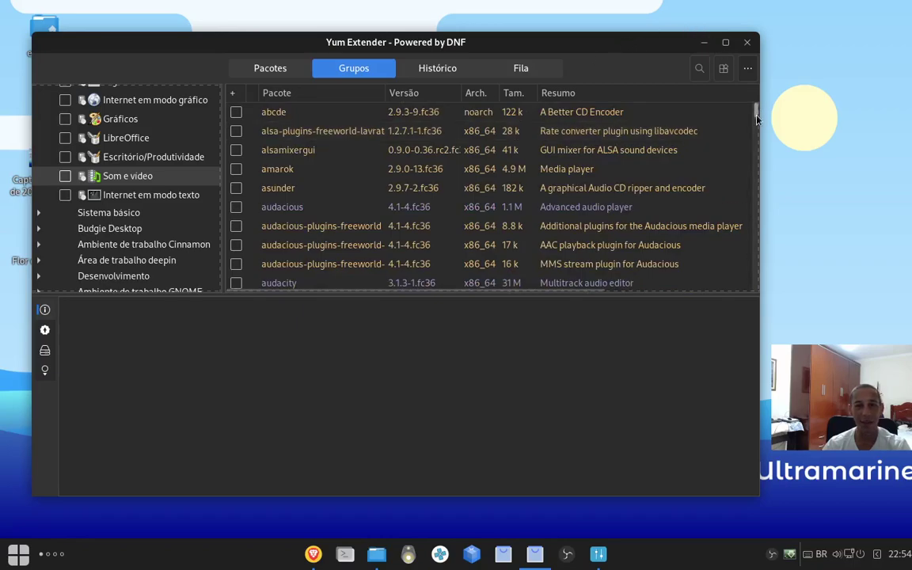
pyautogui.scroll(-10, 749, 164)
pyautogui.scroll(-5, 749, 164)
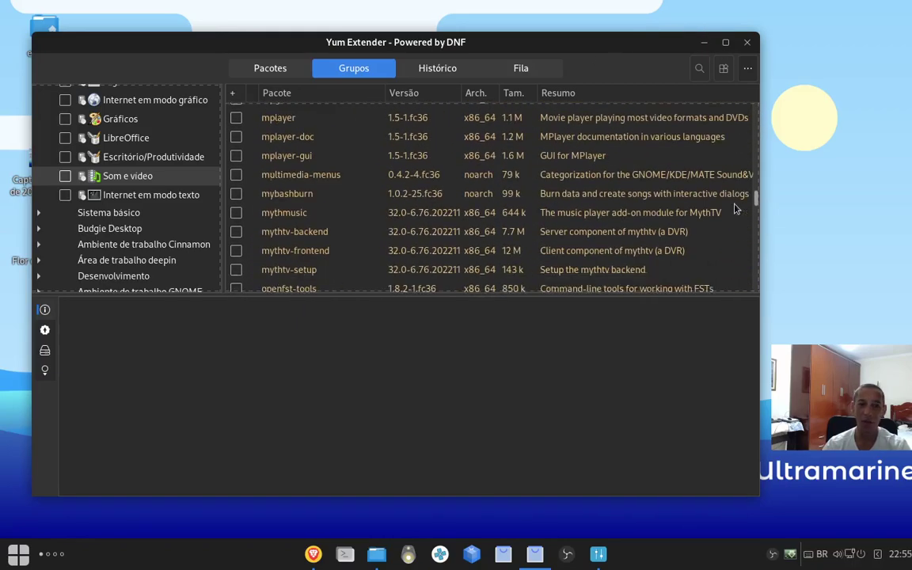
pyautogui.scroll(-1, 274, 179)
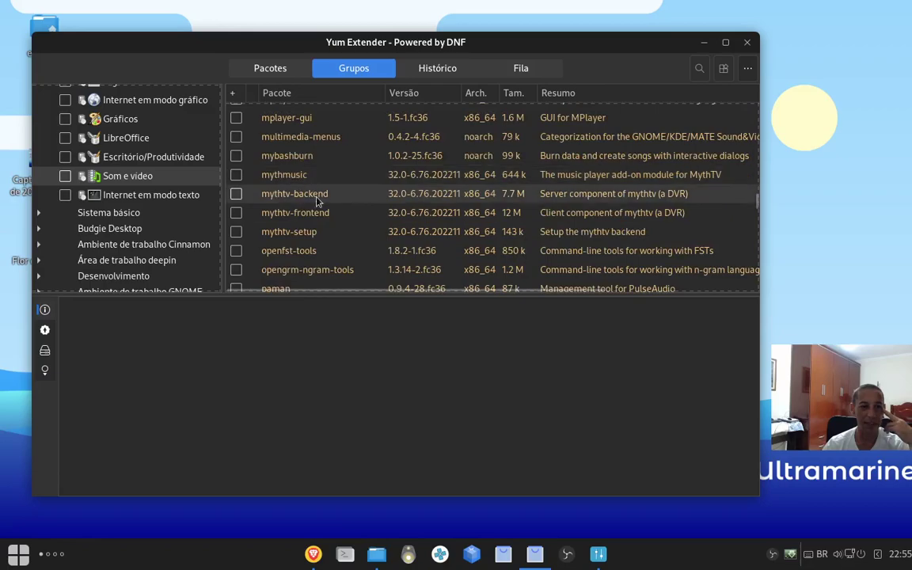
pyautogui.scroll(-5, 325, 195)
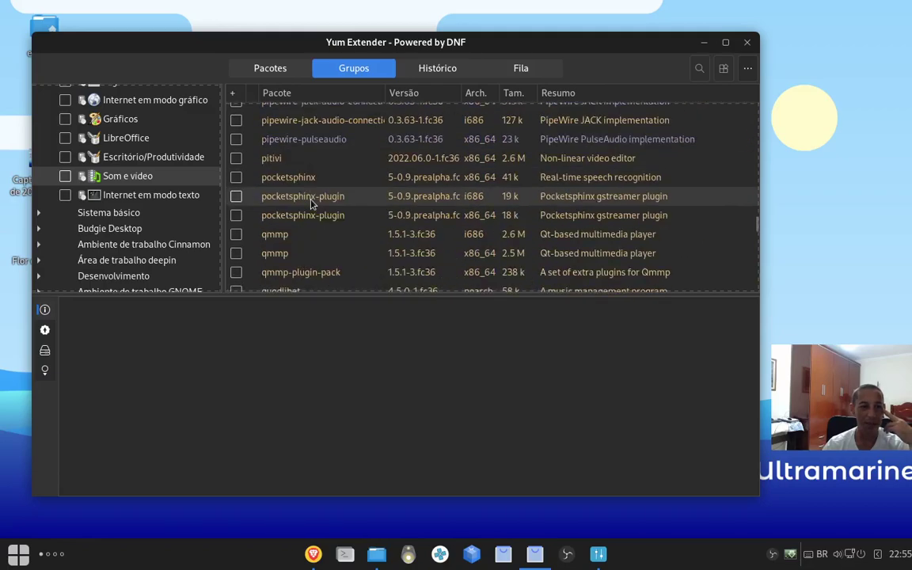
pyautogui.scroll(-10, 311, 204)
pyautogui.scroll(-1, 311, 203)
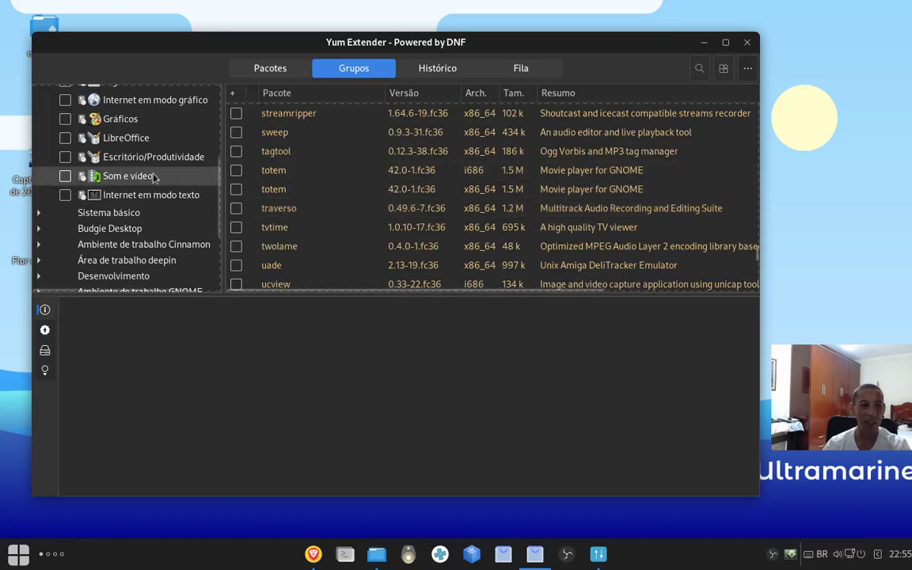
pyautogui.scroll(4, 311, 210)
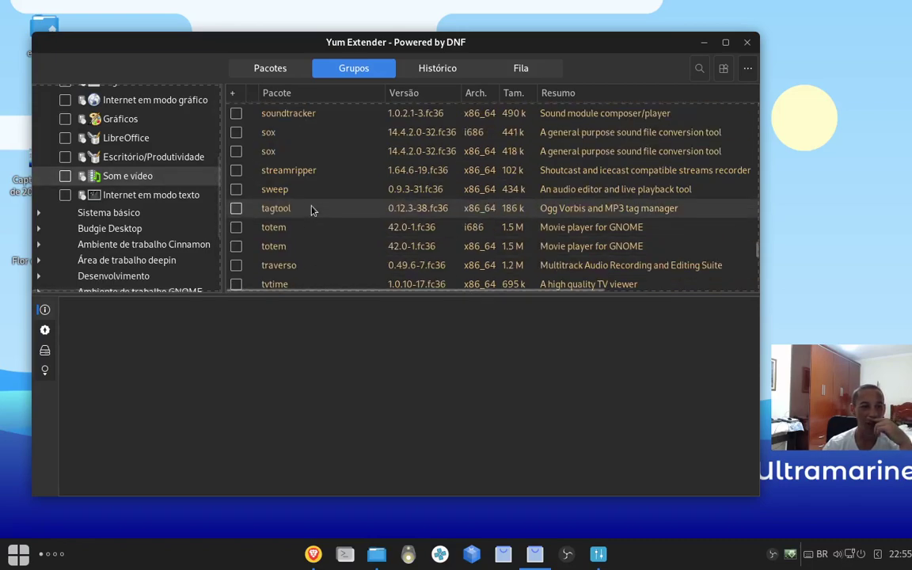
pyautogui.scroll(-2, 313, 207)
pyautogui.scroll(3, 313, 205)
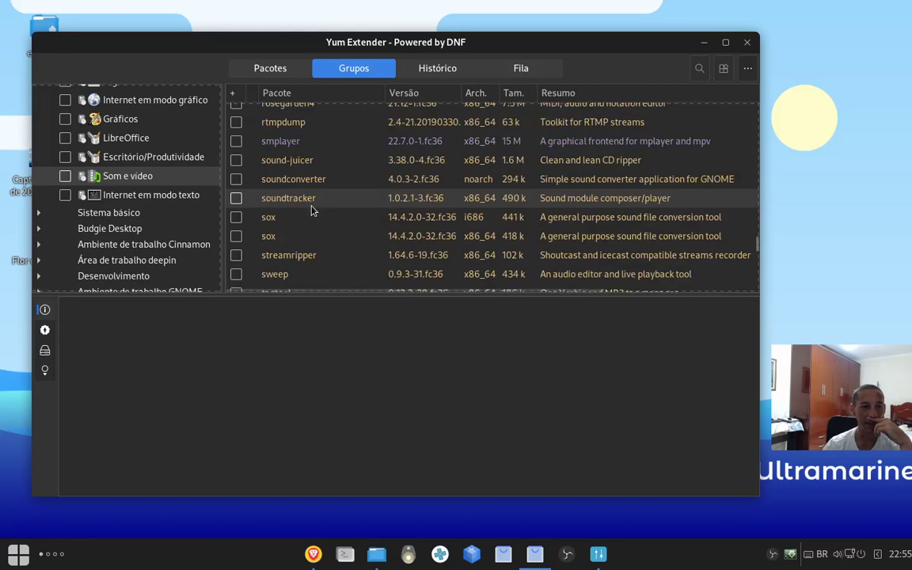
# Step: View the descriptions of the smplayer and rtmpdump packages and return to the start of the Aplicações group list
pyautogui.click(294, 142)
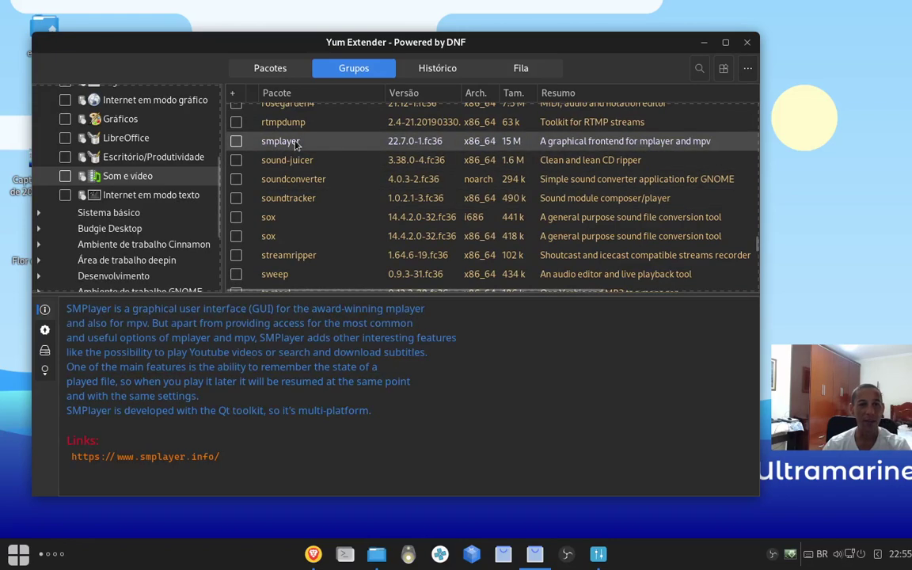
pyautogui.scroll(3, 301, 171)
pyautogui.click(292, 211)
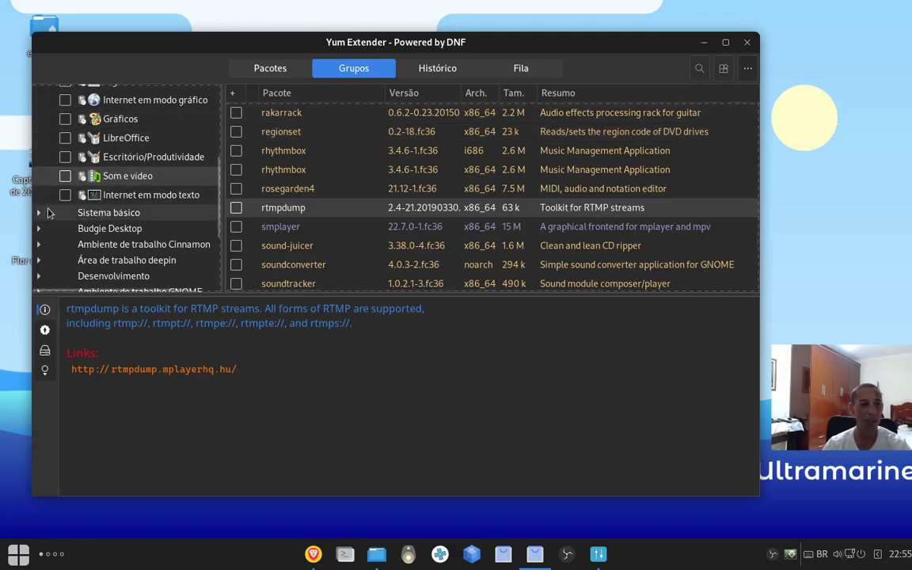
pyautogui.scroll(5, 63, 131)
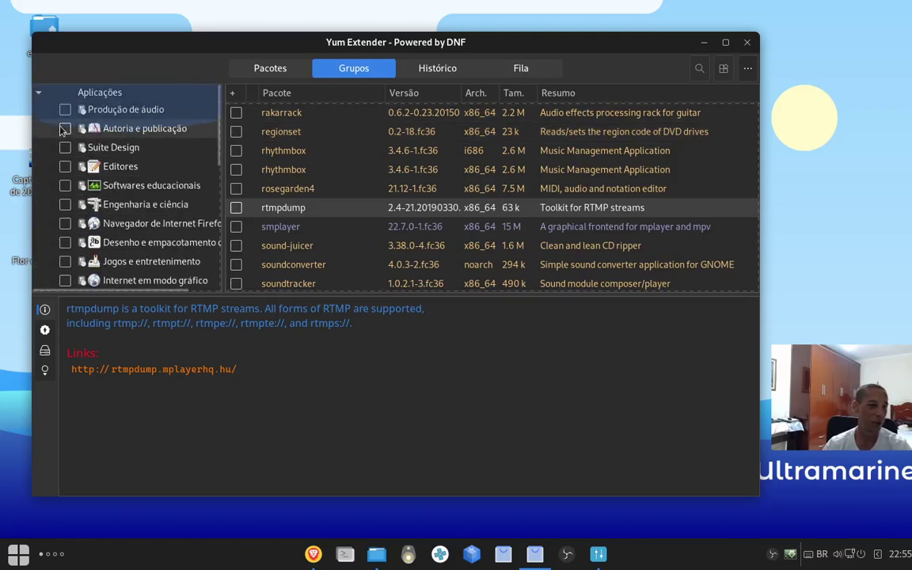
# Step: Collapse the Aplicações groups, look through the Sistema básico subgroups, and review the list of top-level group categories
pyautogui.click(38, 92)
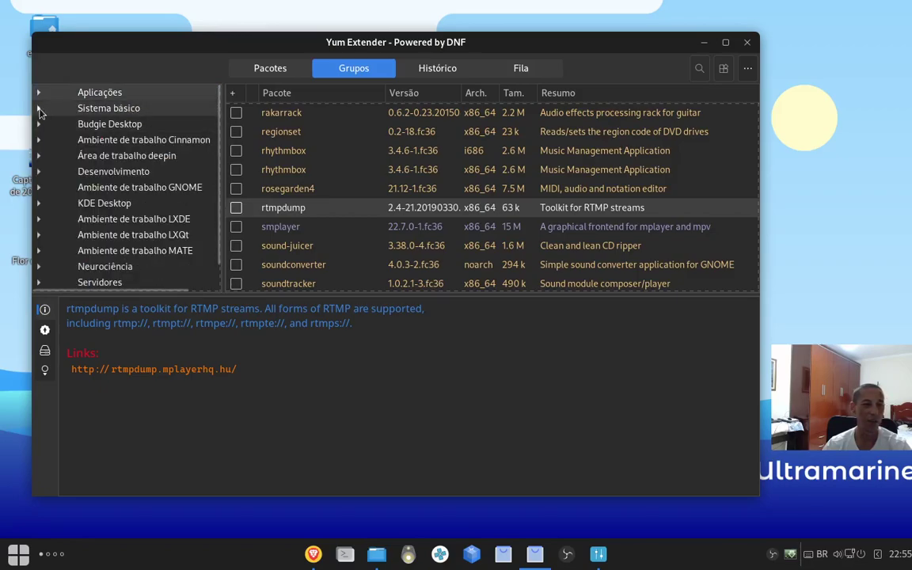
pyautogui.click(39, 108)
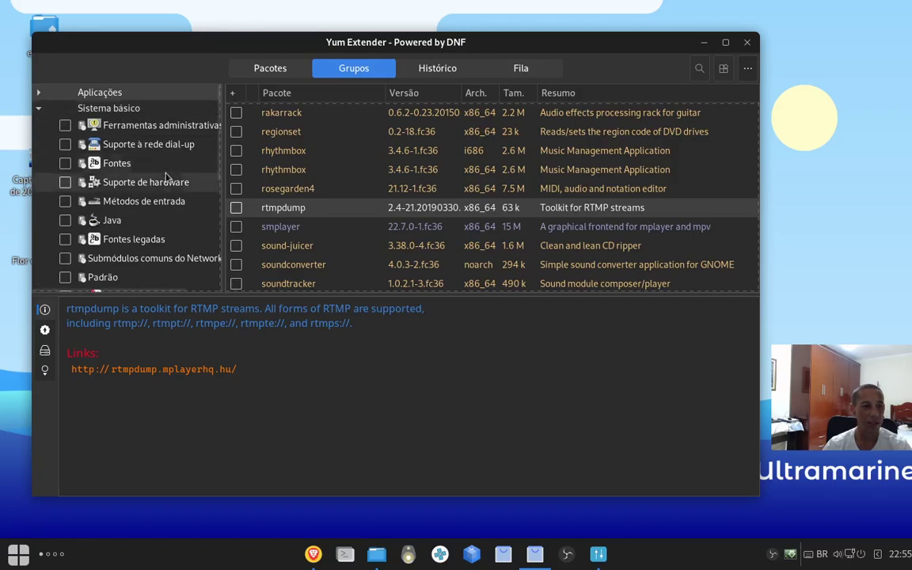
pyautogui.scroll(-5, 55, 127)
pyautogui.scroll(1, 72, 139)
pyautogui.scroll(4, 71, 140)
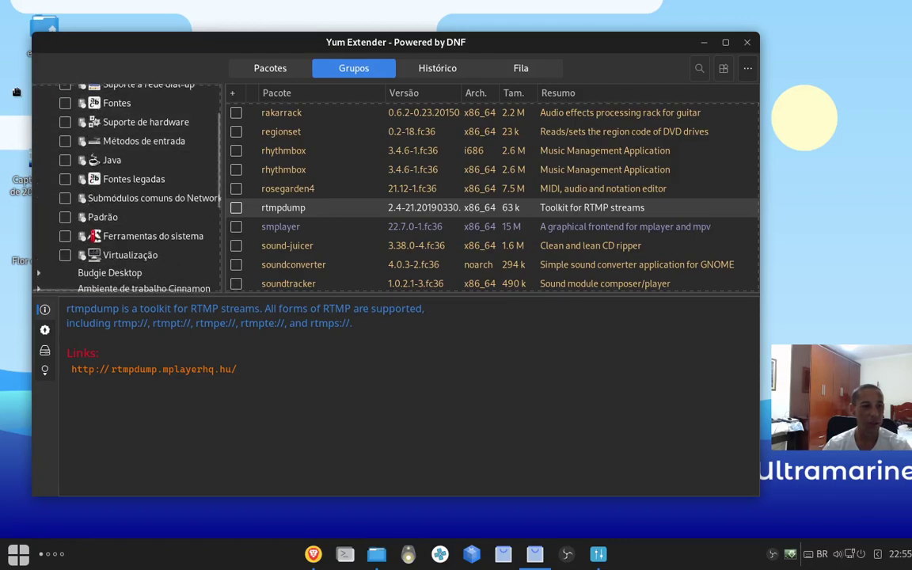
pyautogui.click(38, 108)
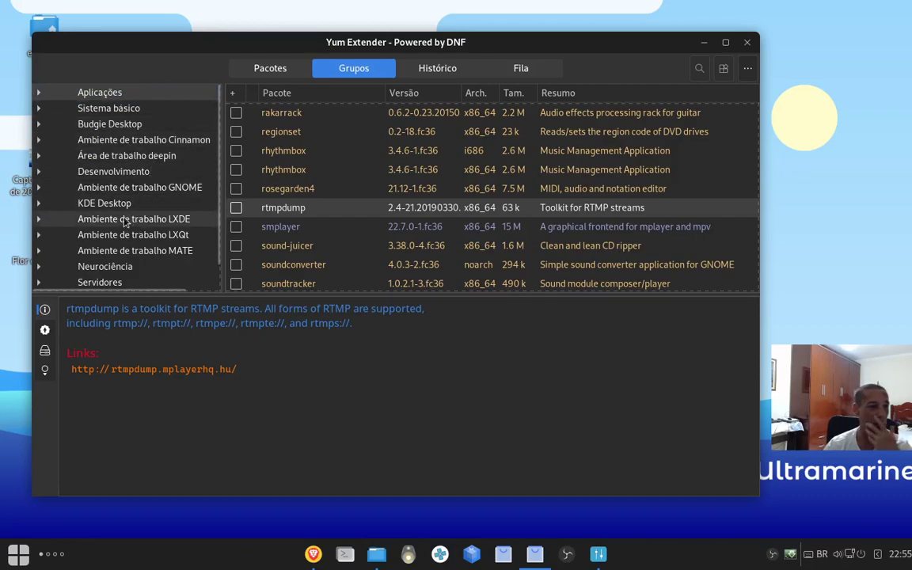
pyautogui.scroll(-1, 125, 222)
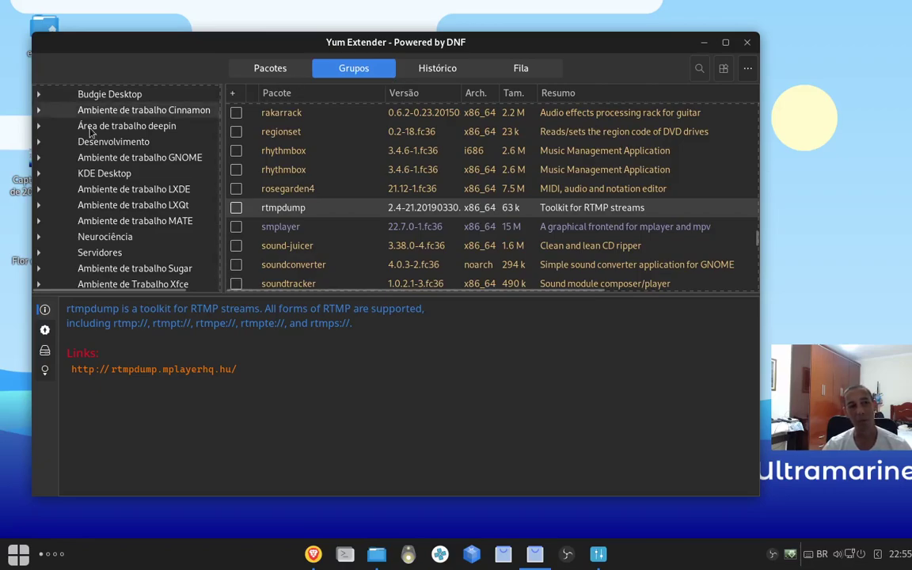
pyautogui.scroll(1, 99, 205)
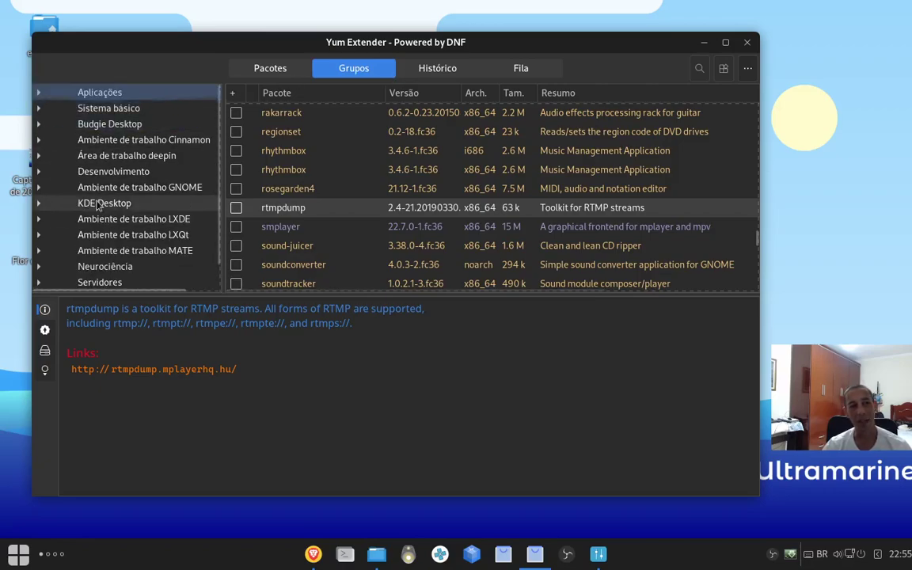
# Step: View the package transaction history and the pending queue, and return to the package list
pyautogui.click(438, 71)
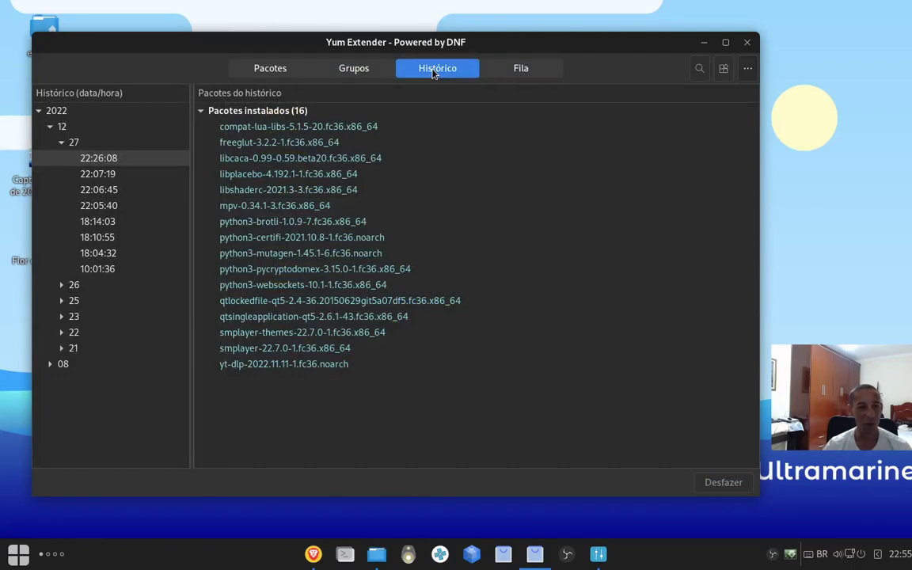
pyautogui.click(510, 73)
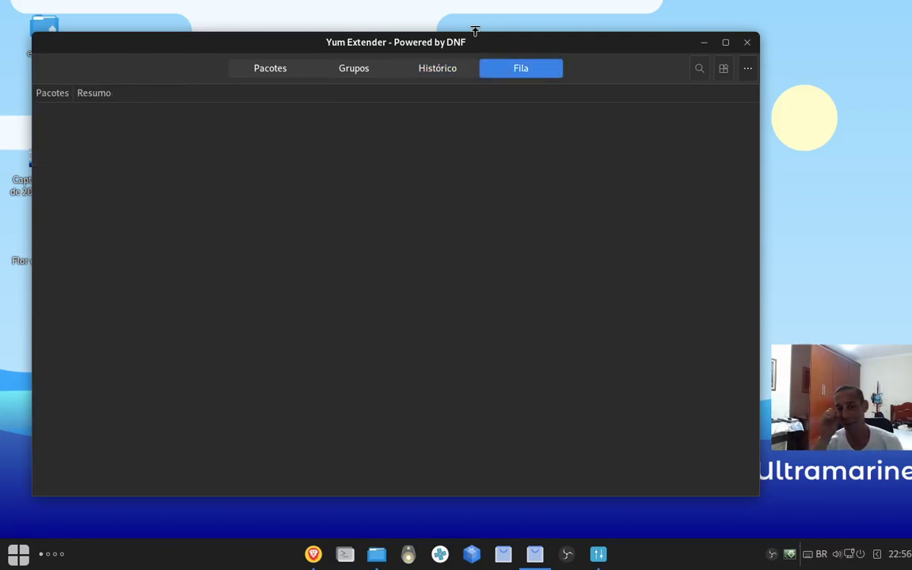
pyautogui.click(270, 68)
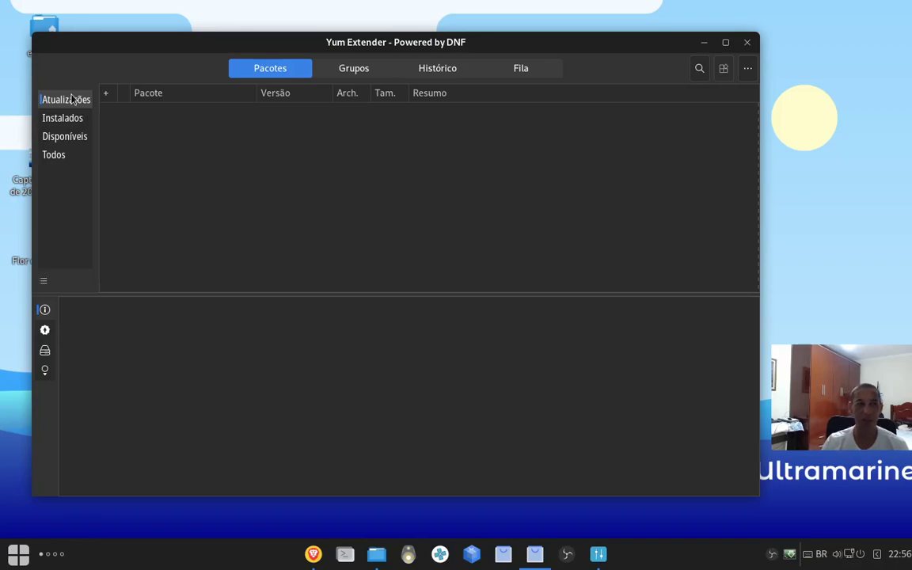
# Step: Show only the installed packages and look through their list, returning to its start
pyautogui.click(66, 118)
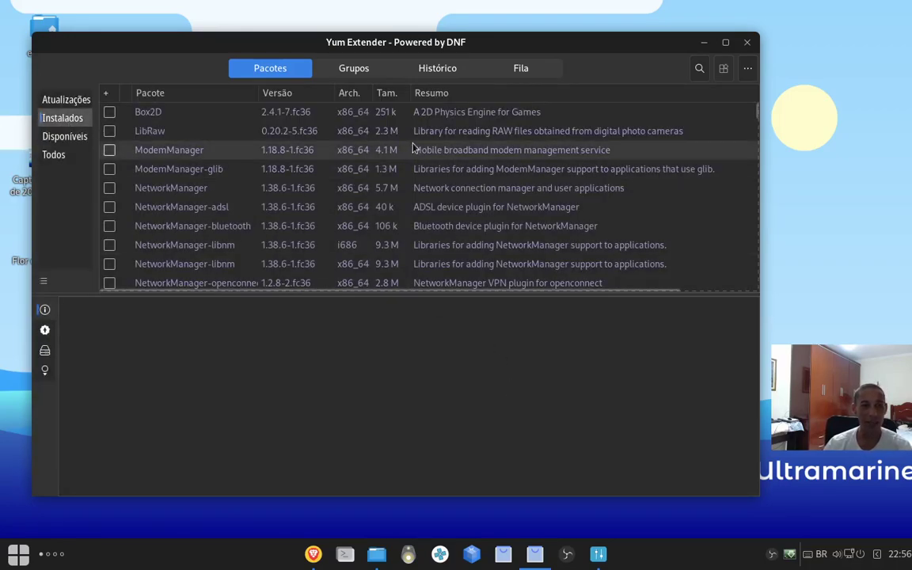
pyautogui.scroll(-3, 535, 130)
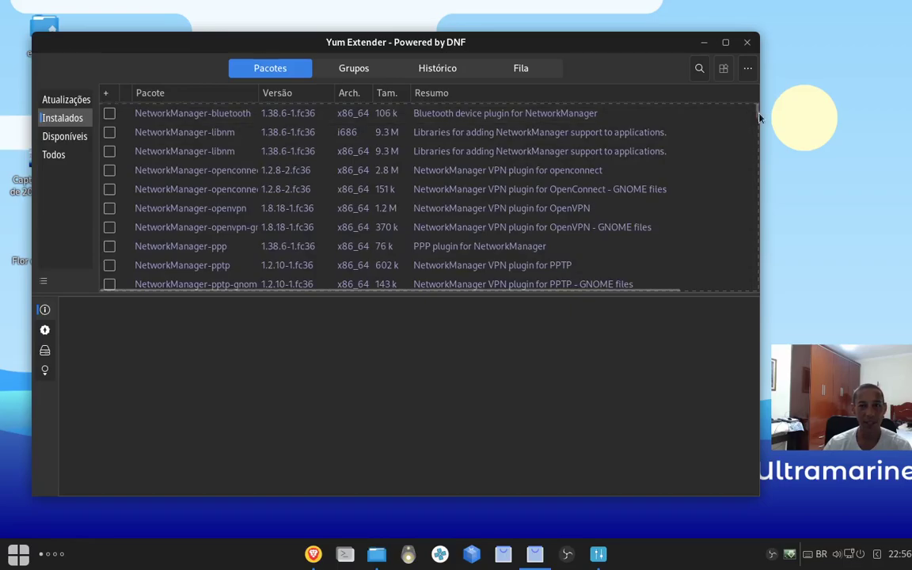
pyautogui.moveTo(755, 112); pyautogui.dragTo(802, 58)
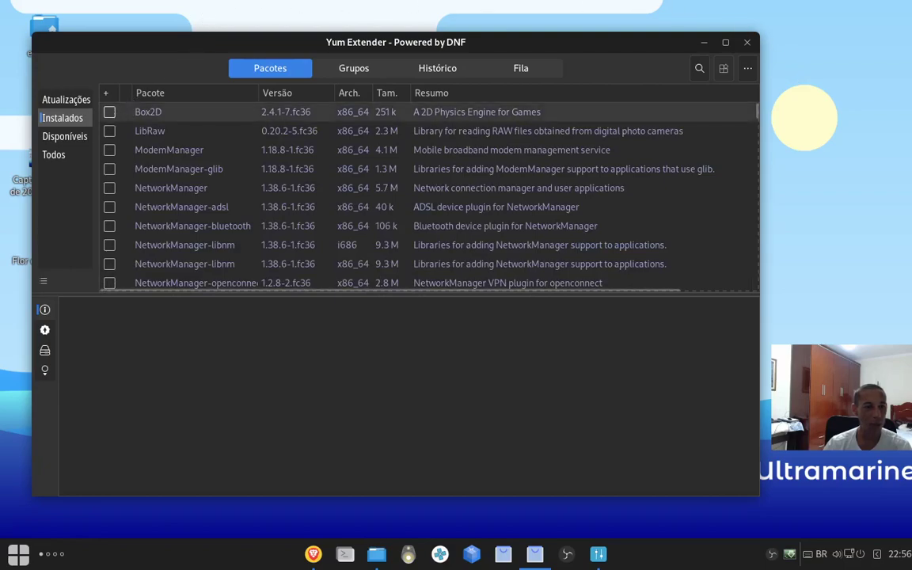
# Step: Queue the installed Box2D package for removal and take it back out, checking the pending queue each time
pyautogui.click(110, 114)
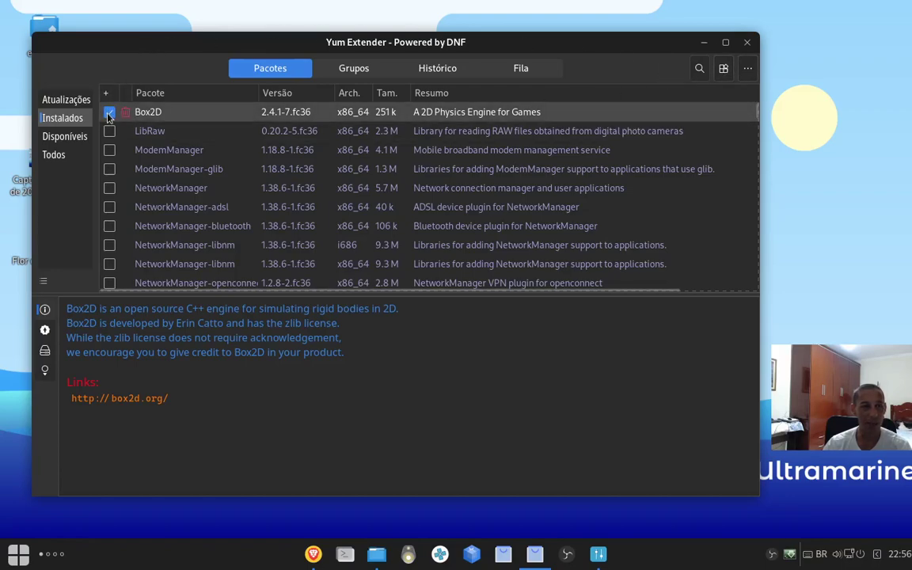
pyautogui.click(534, 74)
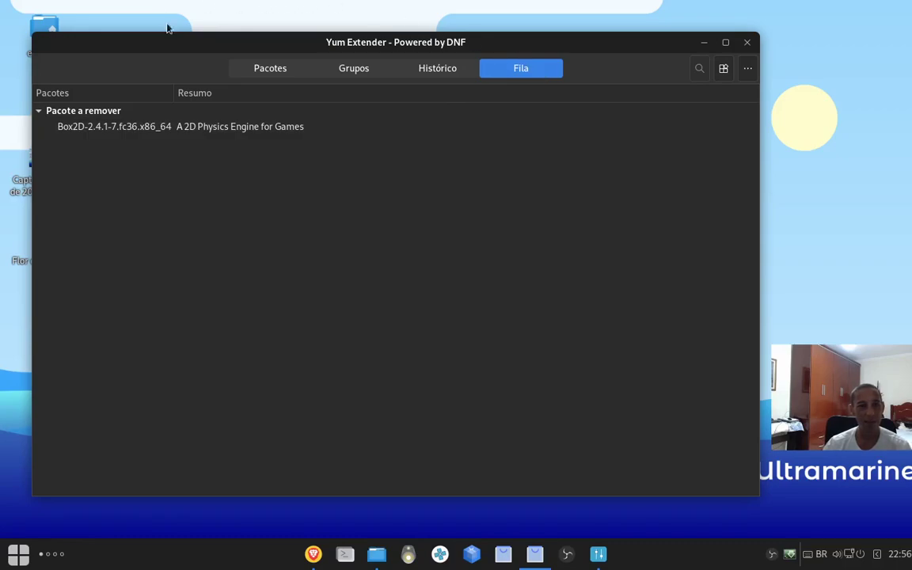
pyautogui.click(258, 71)
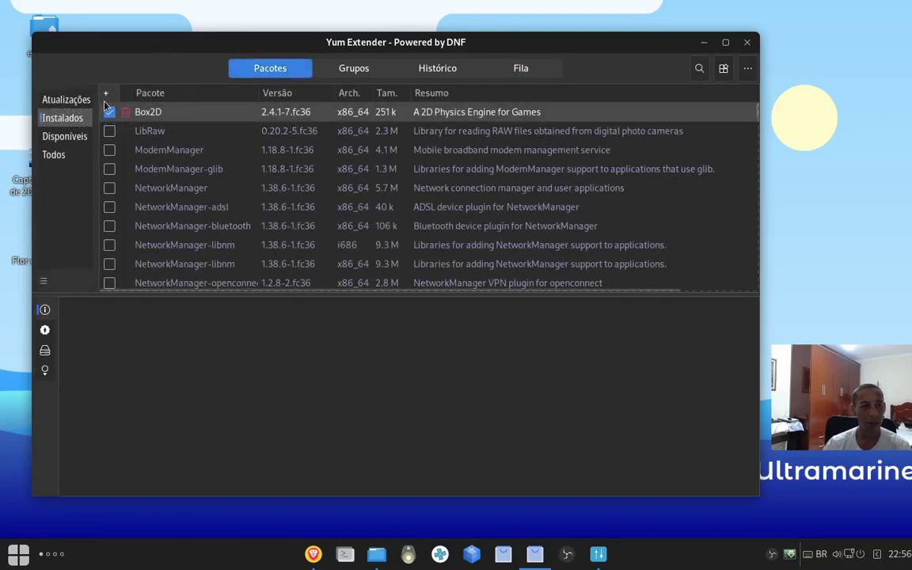
pyautogui.click(110, 113)
pyautogui.click(519, 68)
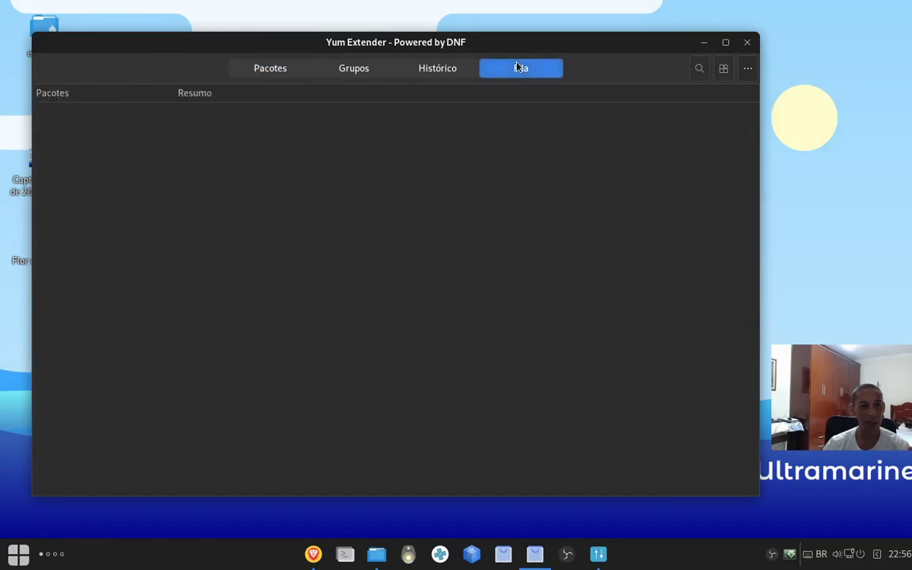
pyautogui.click(270, 69)
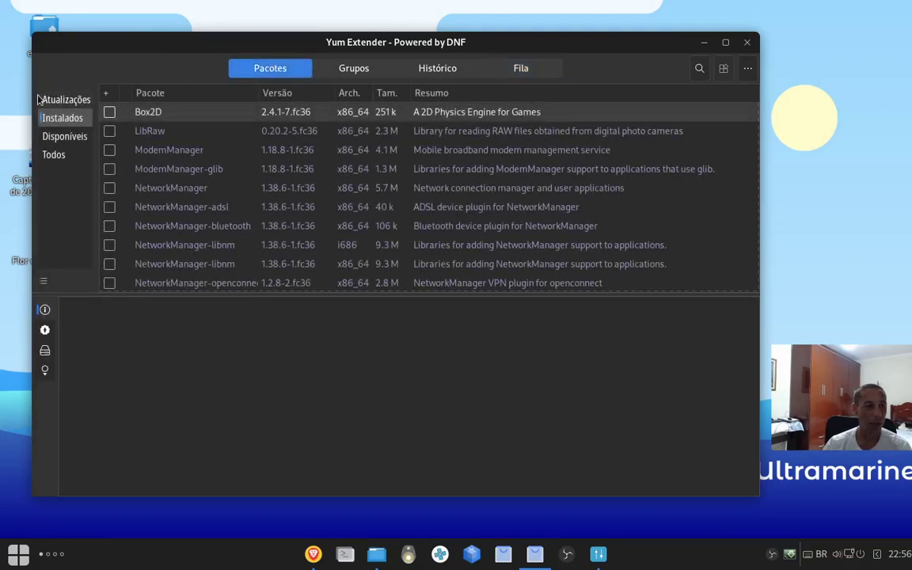
# Step: Browse the Disponíveis and Todos package lists, and switch back to the available packages
pyautogui.click(49, 137)
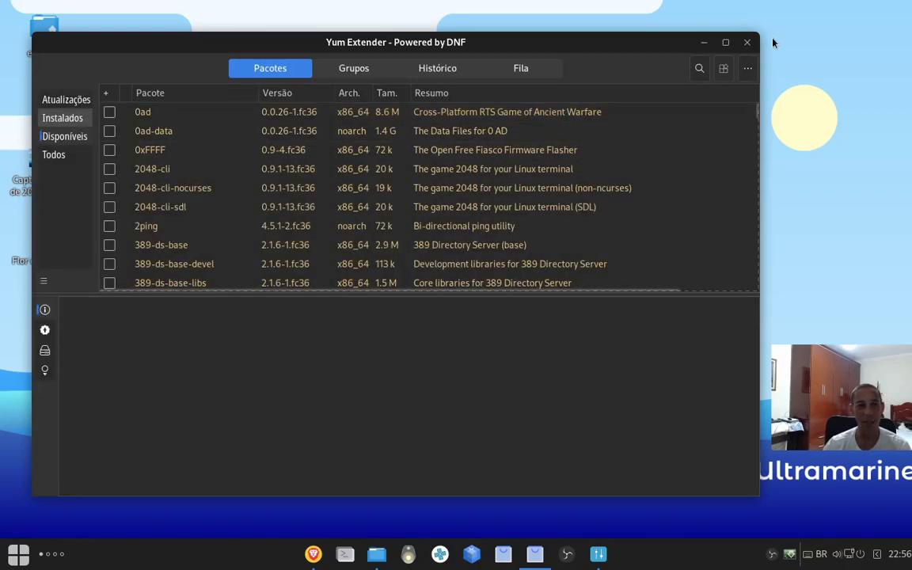
pyautogui.moveTo(758, 116); pyautogui.dragTo(820, 81)
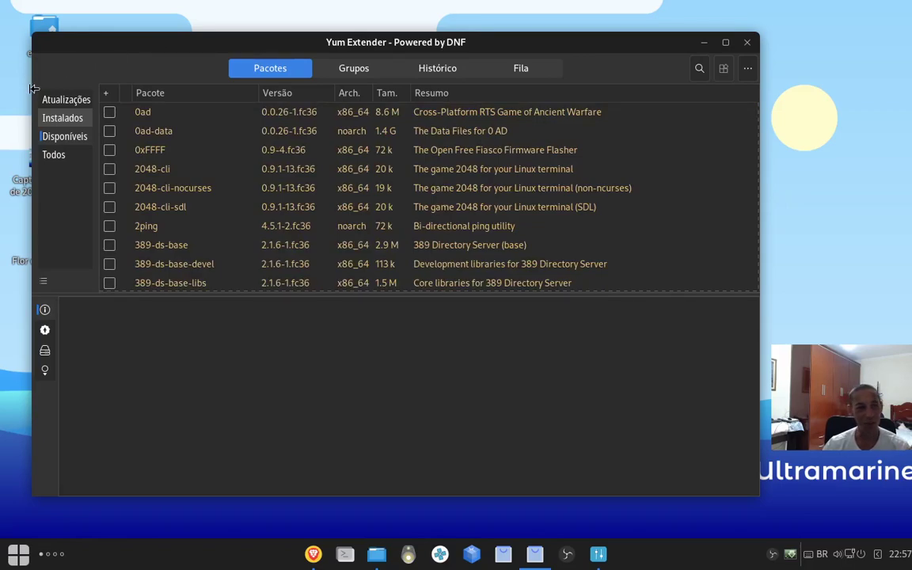
pyautogui.click(55, 155)
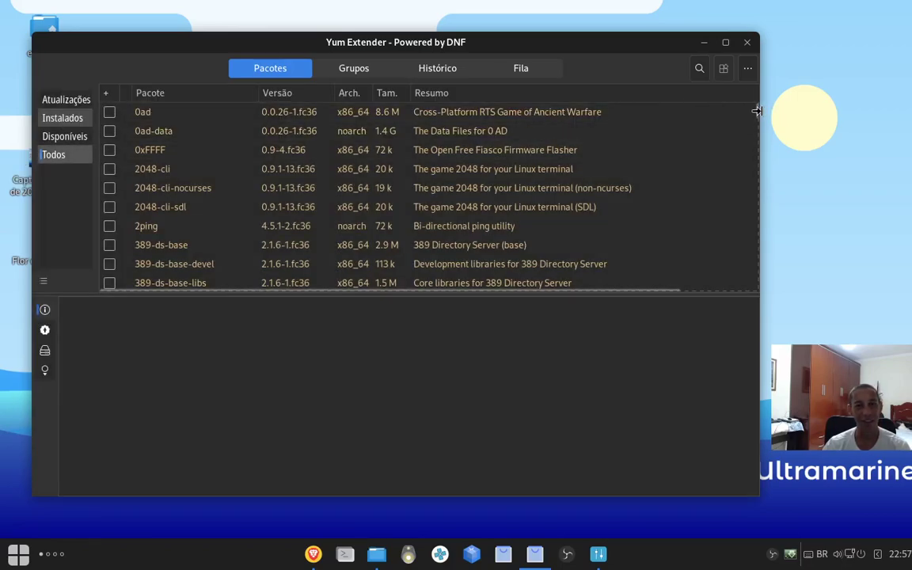
pyautogui.moveTo(757, 110); pyautogui.dragTo(209, 29)
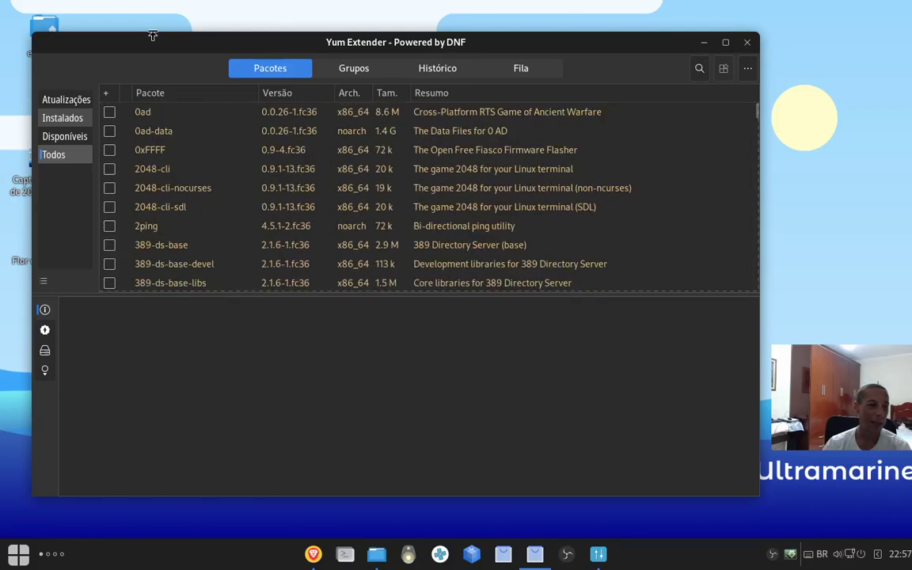
pyautogui.click(66, 137)
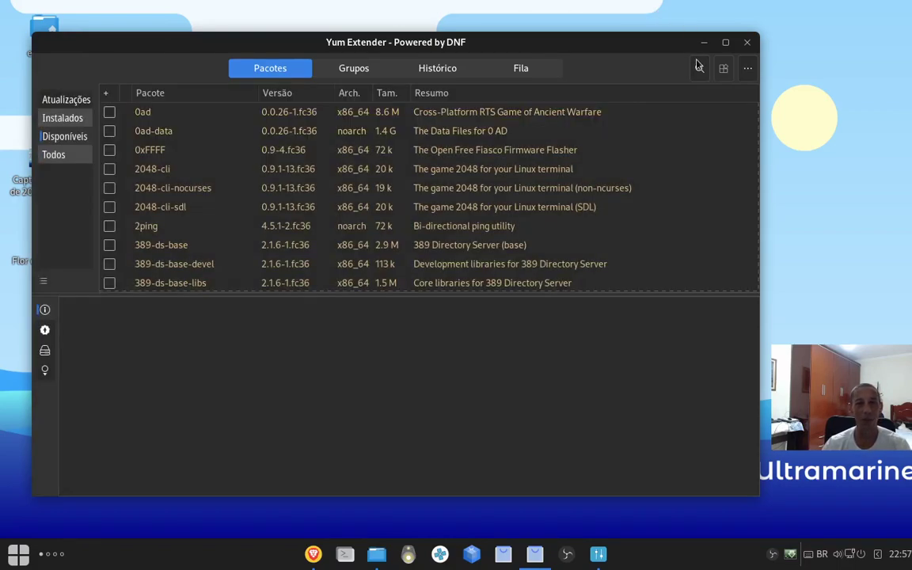
# Step: Search the packages for "vlc" and display the description of the vlc package
pyautogui.click(699, 66)
pyautogui.write('vlc')
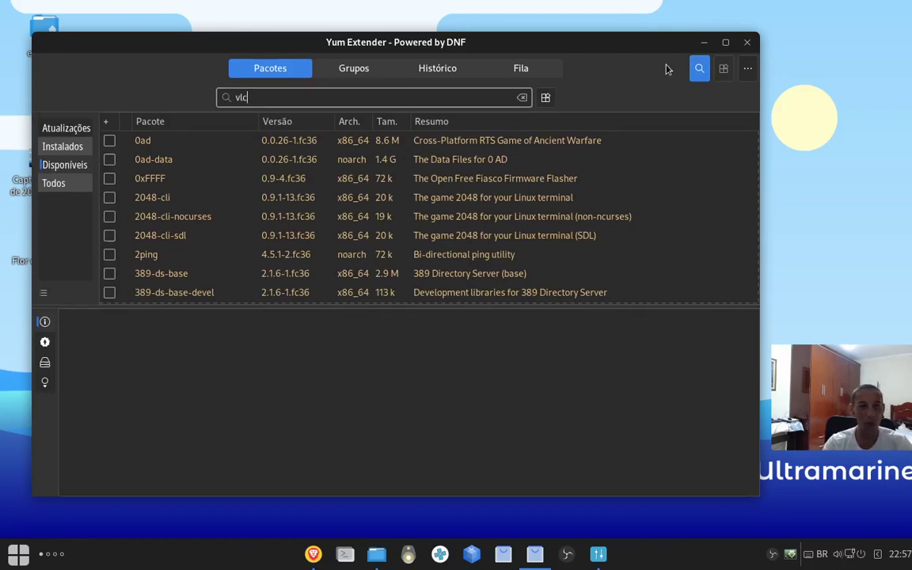
pyautogui.press('Return')
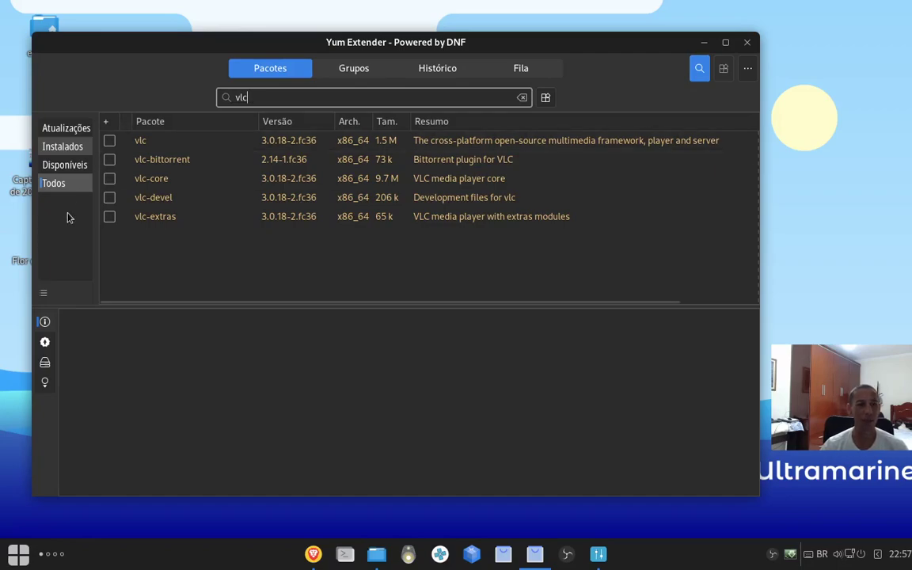
pyautogui.click(143, 143)
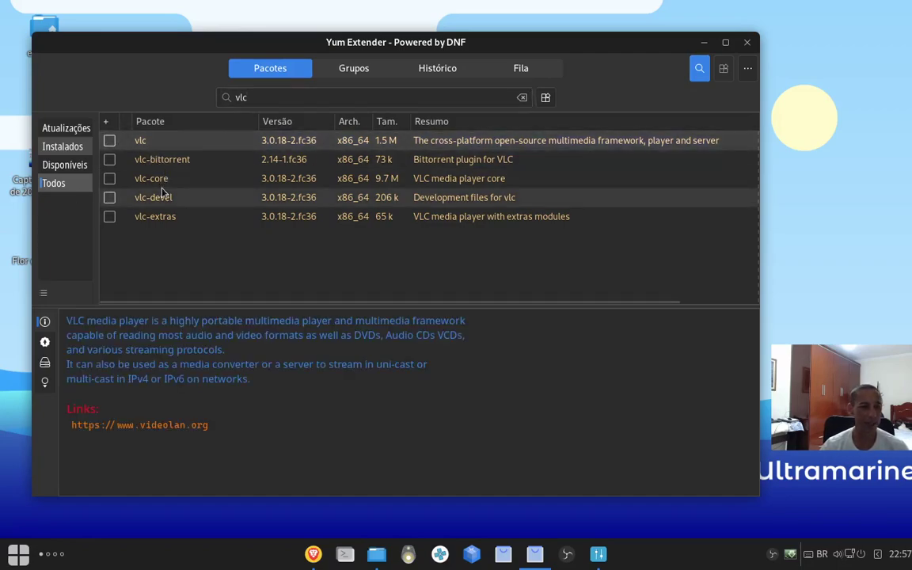
# Step: Mark the vlc package for installation, and try adding vlc-extras before unmarking it
pyautogui.click(110, 141)
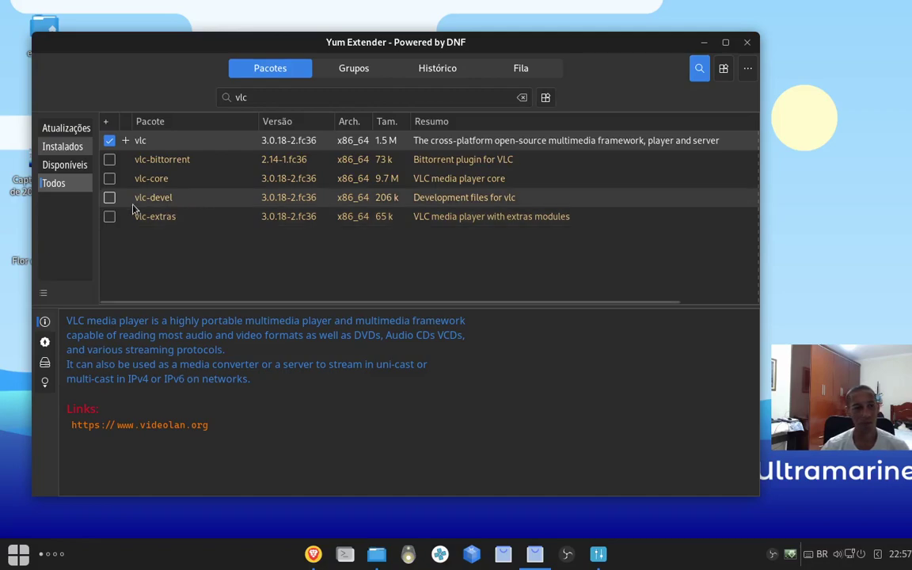
pyautogui.click(111, 224)
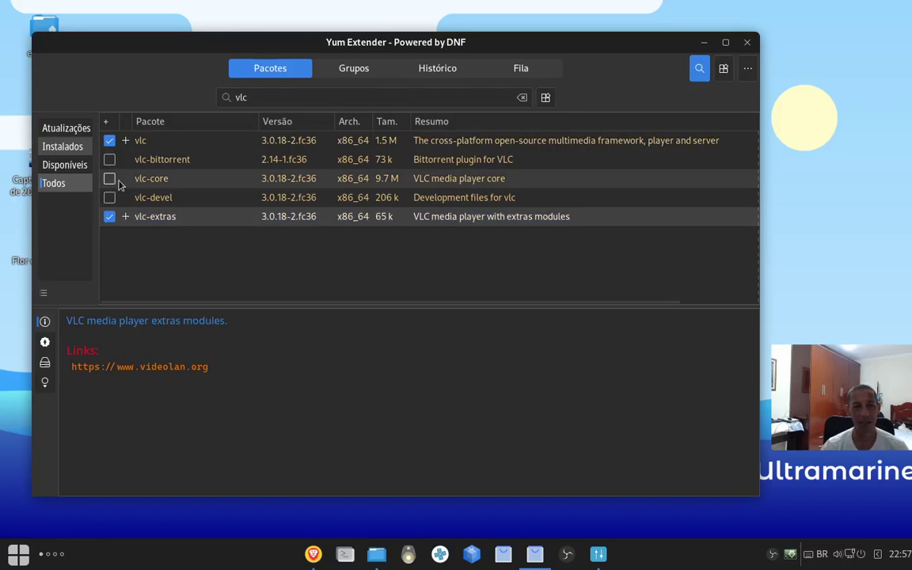
pyautogui.click(110, 216)
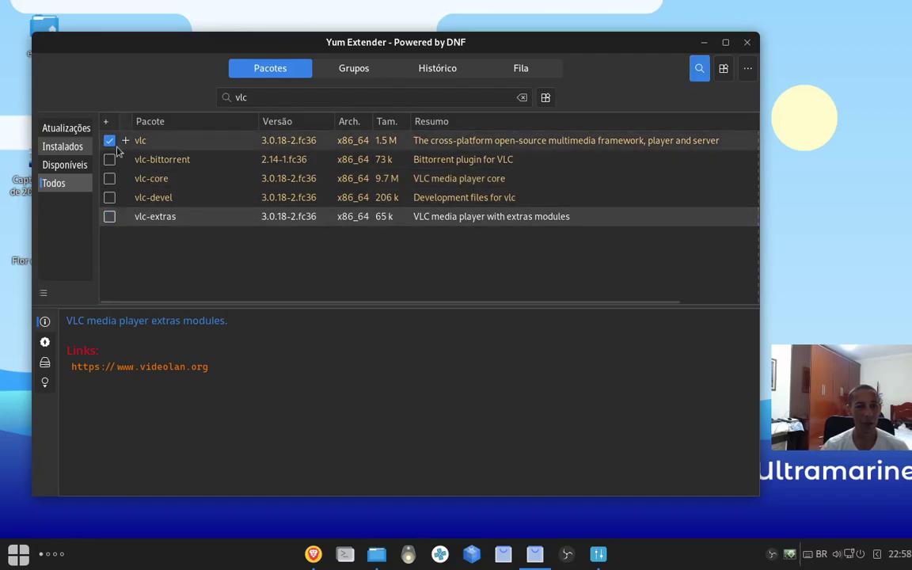
# Step: Apply the queued vlc installation, reviewing its dependency packages, and authorise it with the account password
pyautogui.click(723, 68)
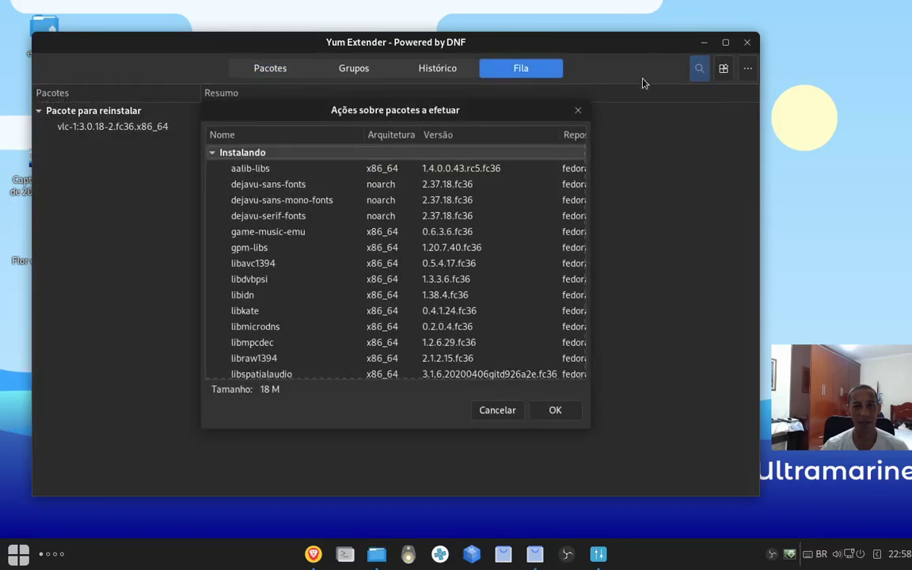
pyautogui.scroll(-5, 509, 154)
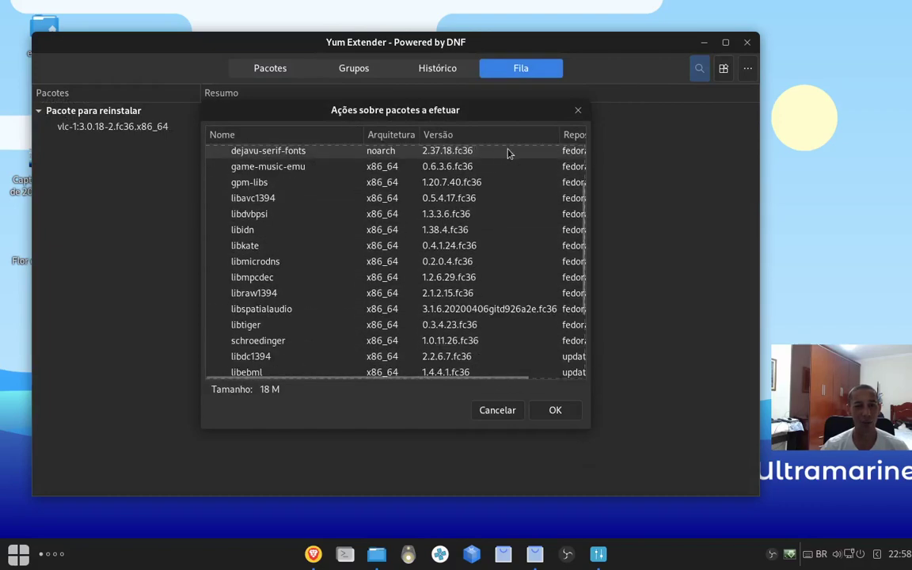
pyautogui.scroll(5, 448, 301)
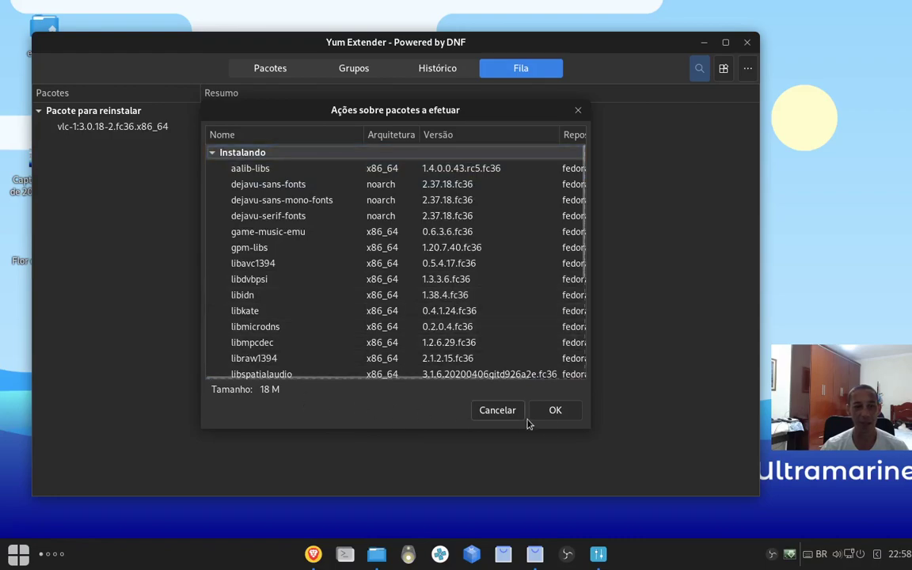
pyautogui.click(557, 414)
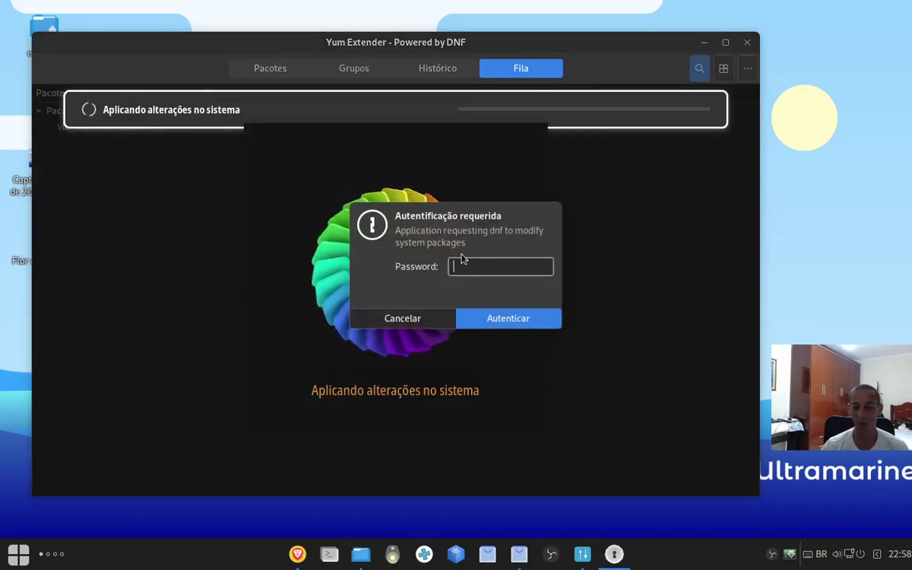
pyautogui.write('********')
pyautogui.press('Return')
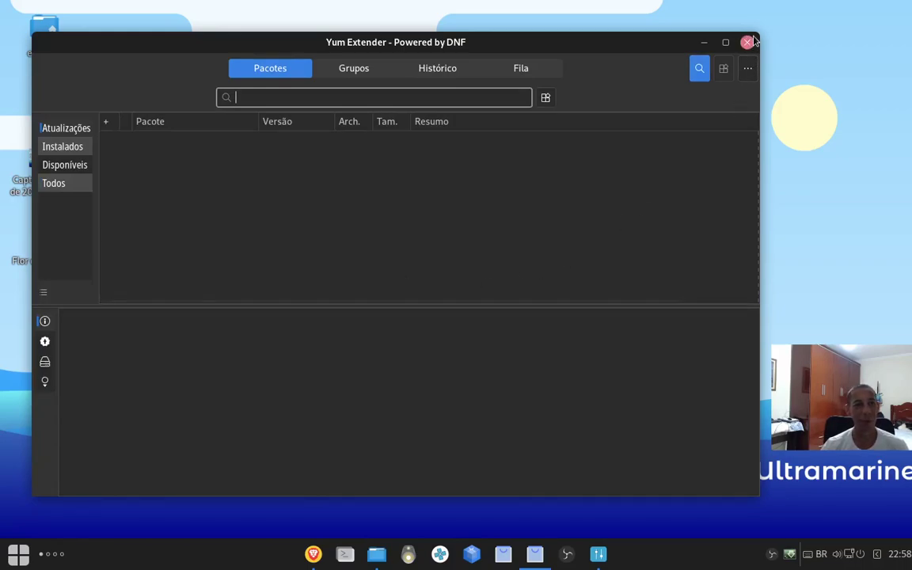
# Step: View the package search options for prefix, keyword and attributes, and return to the search field
pyautogui.click(546, 98)
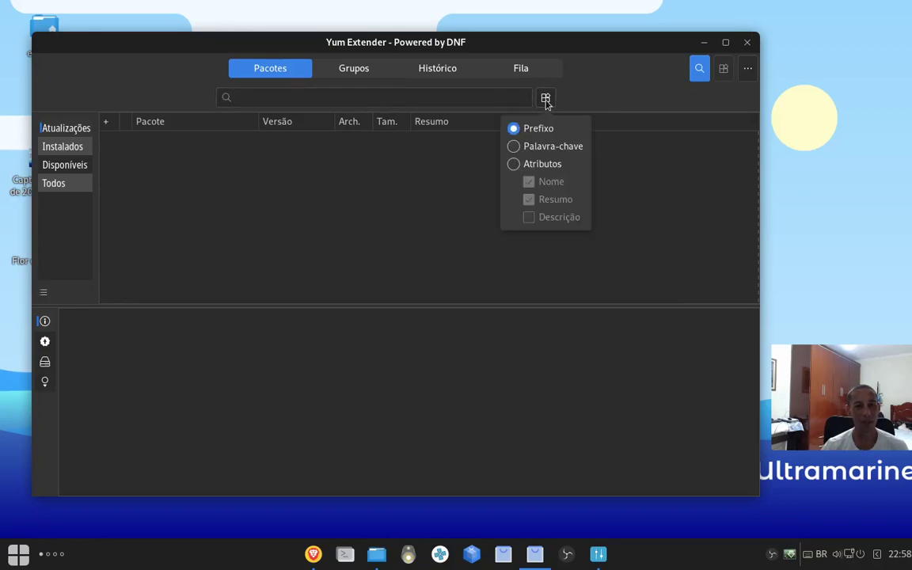
pyautogui.click(479, 95)
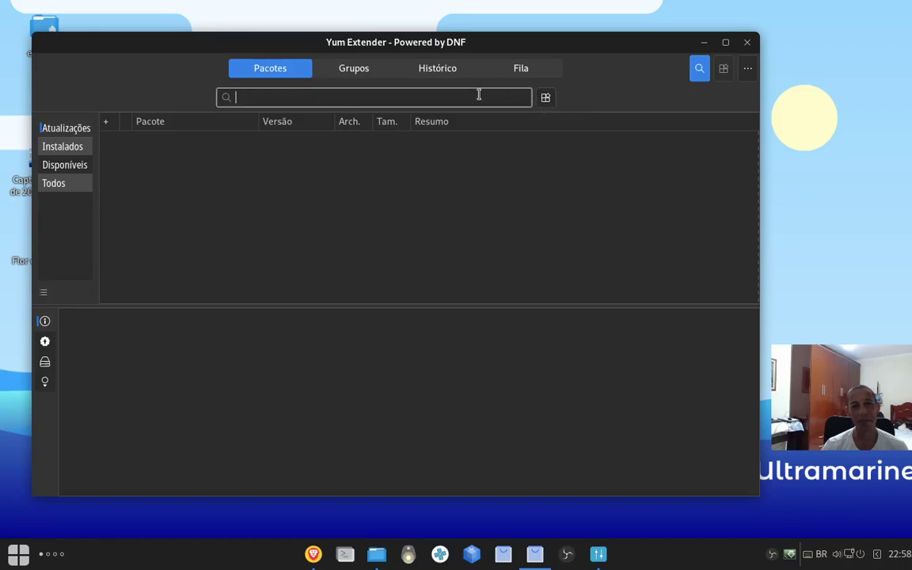
# Step: Hide the package search bar and show it again
pyautogui.click(700, 69)
pyautogui.click(700, 69)
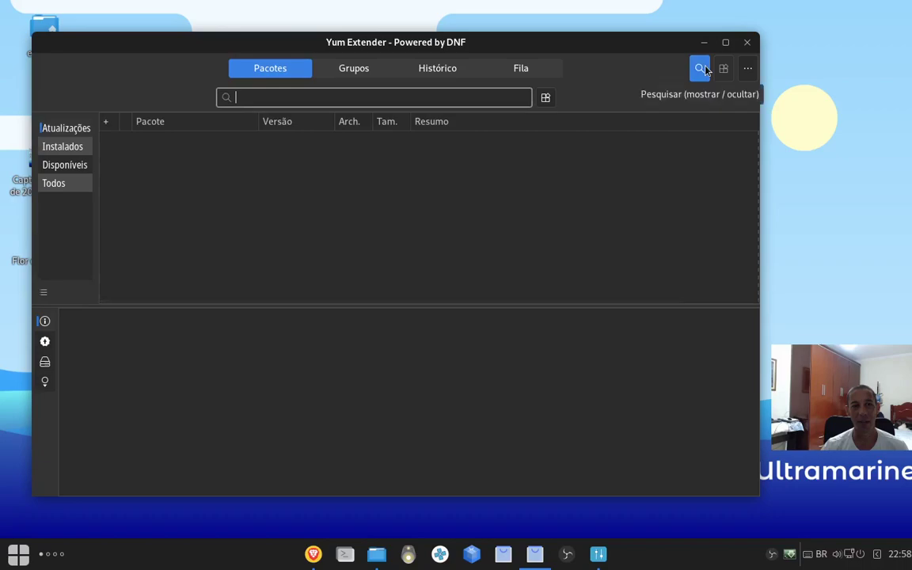
# Step: Open the preferences, enable the dark appearance and choose the Dracula theme, trying One-Dark first
pyautogui.click(747, 70)
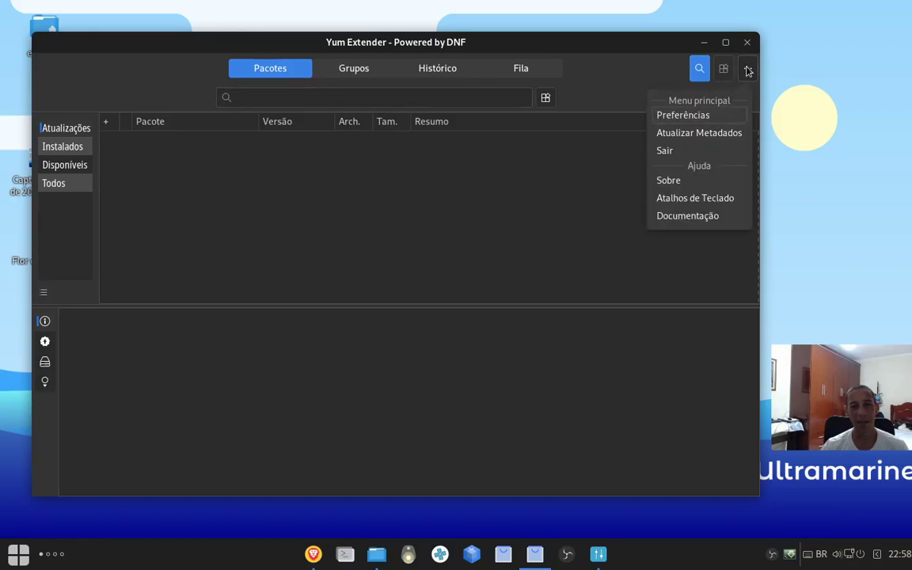
pyautogui.click(683, 116)
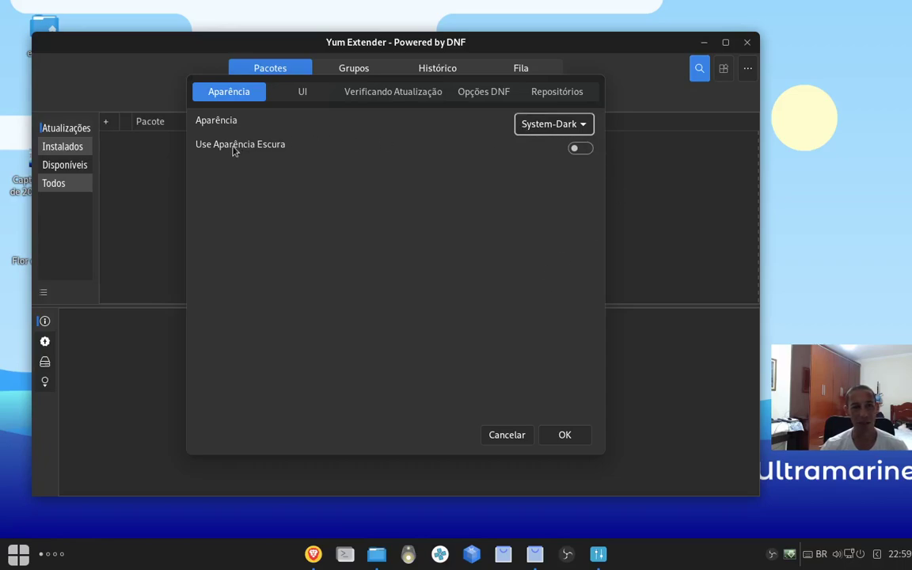
pyautogui.click(580, 150)
pyautogui.click(581, 150)
pyautogui.click(588, 126)
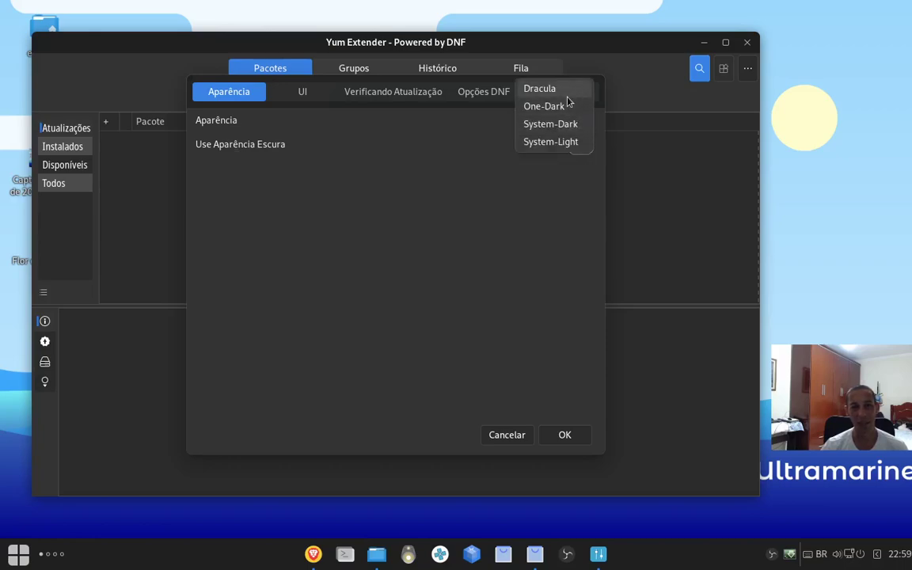
pyautogui.click(569, 104)
pyautogui.click(580, 150)
pyautogui.click(574, 123)
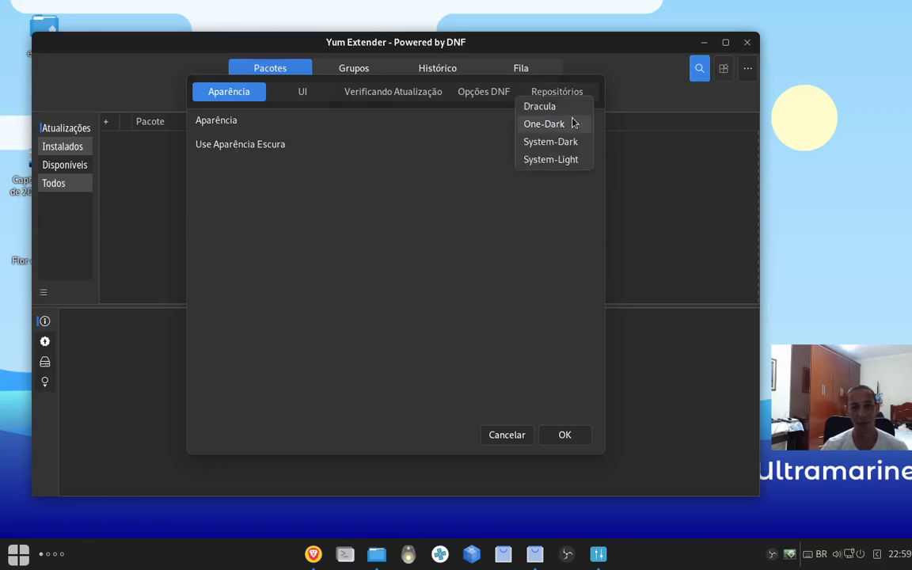
pyautogui.click(566, 106)
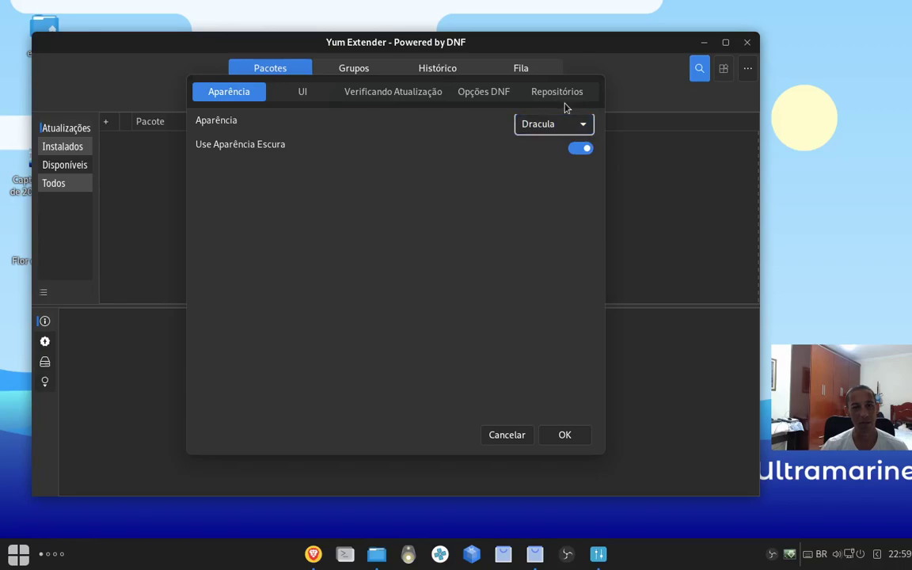
# Step: Review the interface, update-checking, DNF and repository preferences, and dismiss the error details after reading them
pyautogui.click(309, 93)
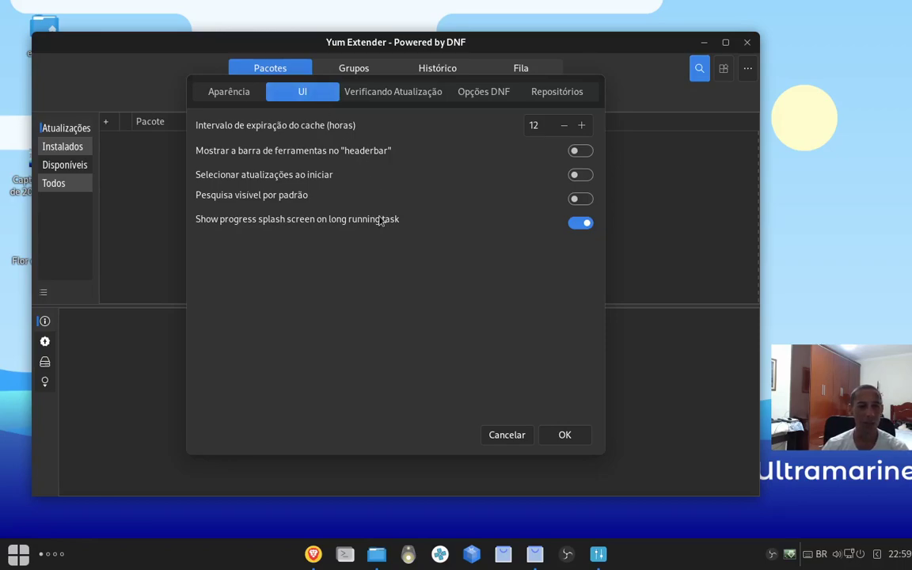
pyautogui.click(375, 95)
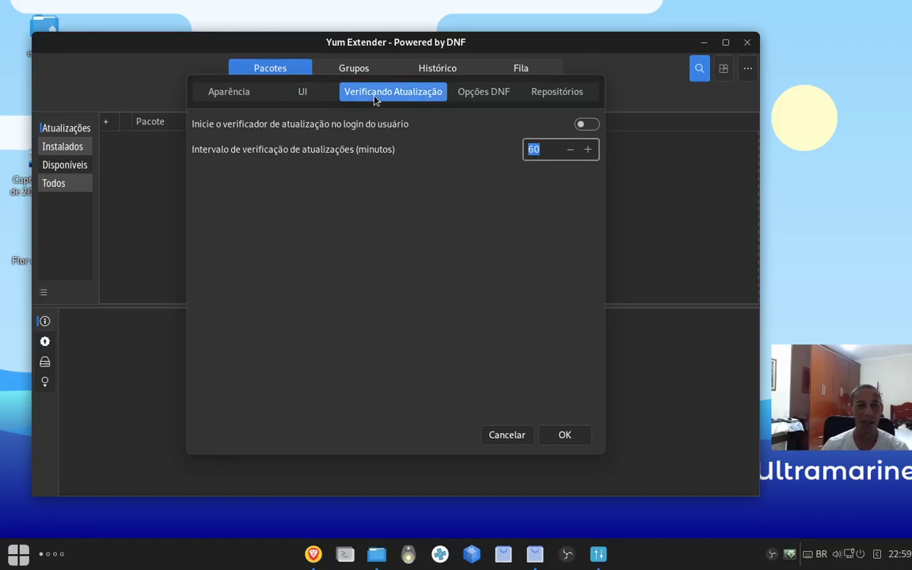
pyautogui.click(492, 94)
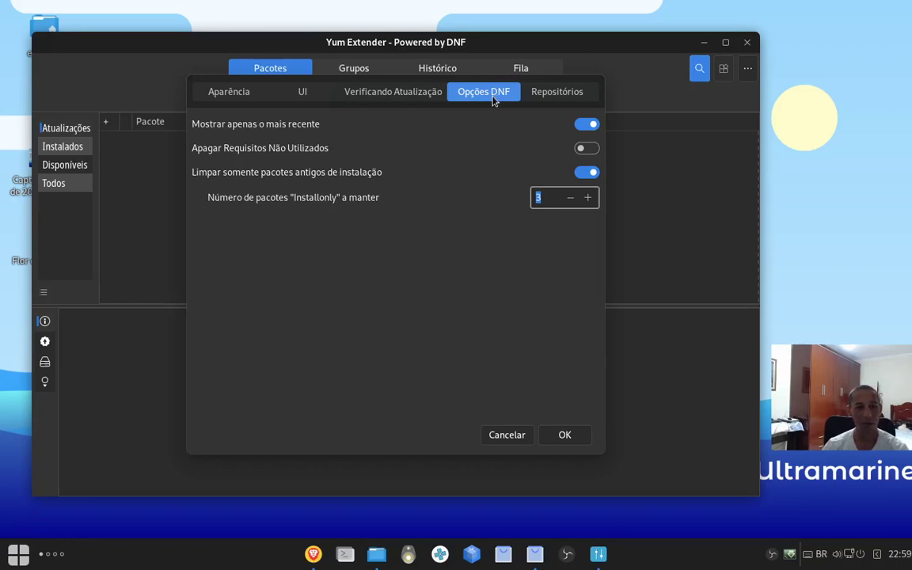
pyautogui.click(573, 98)
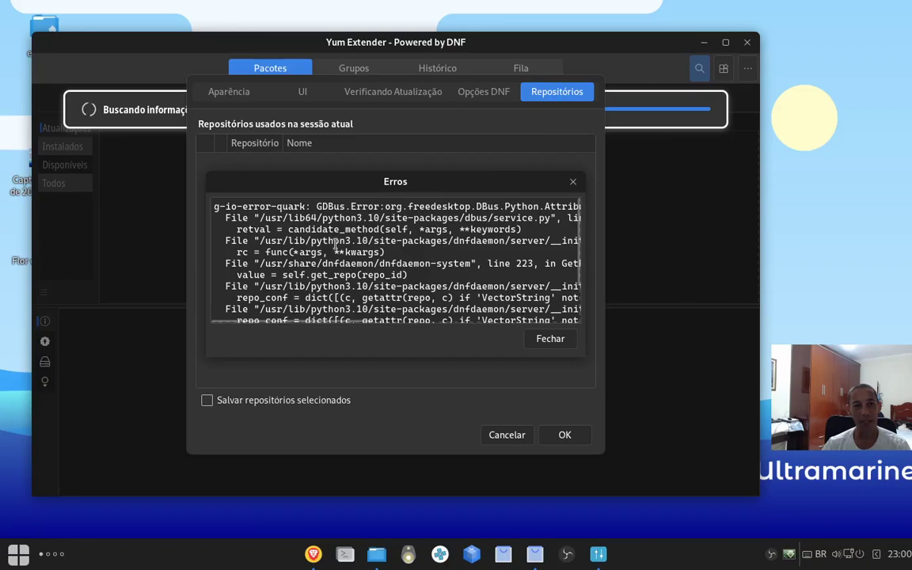
pyautogui.scroll(-3, 336, 245)
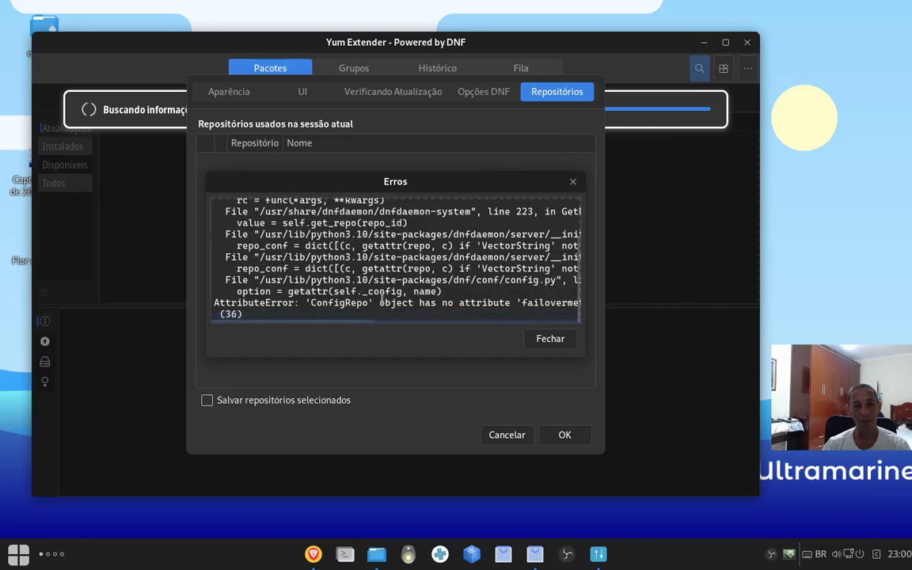
pyautogui.click(551, 346)
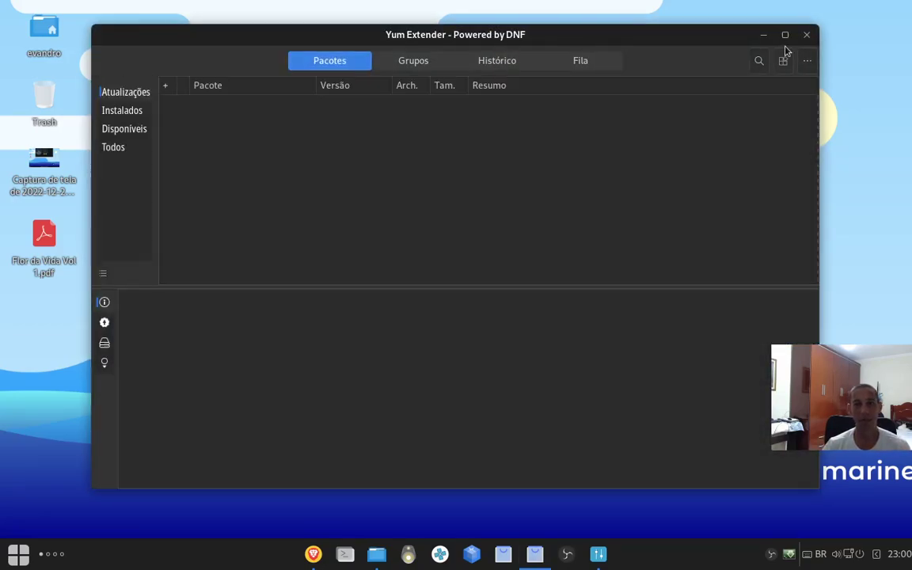
# Step: Refresh the repository metadata
pyautogui.click(807, 60)
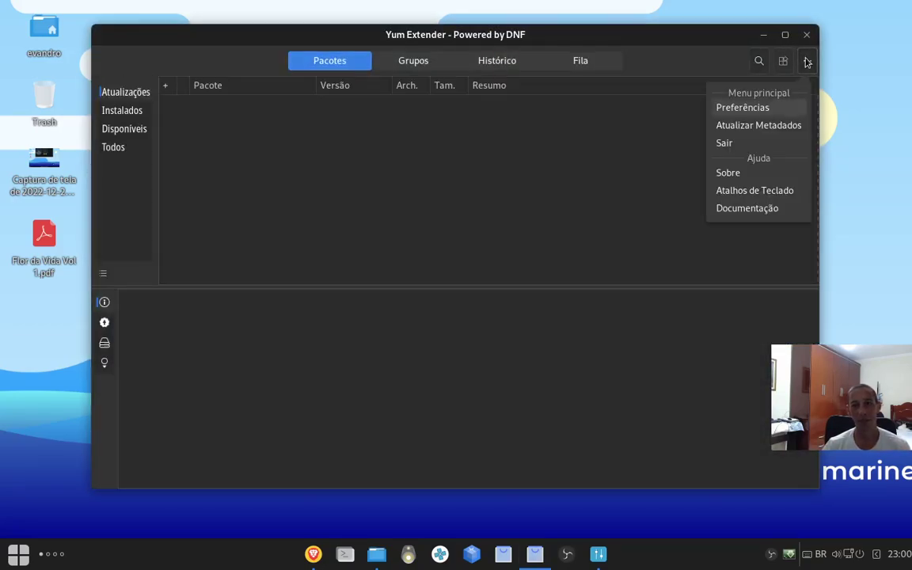
pyautogui.click(758, 125)
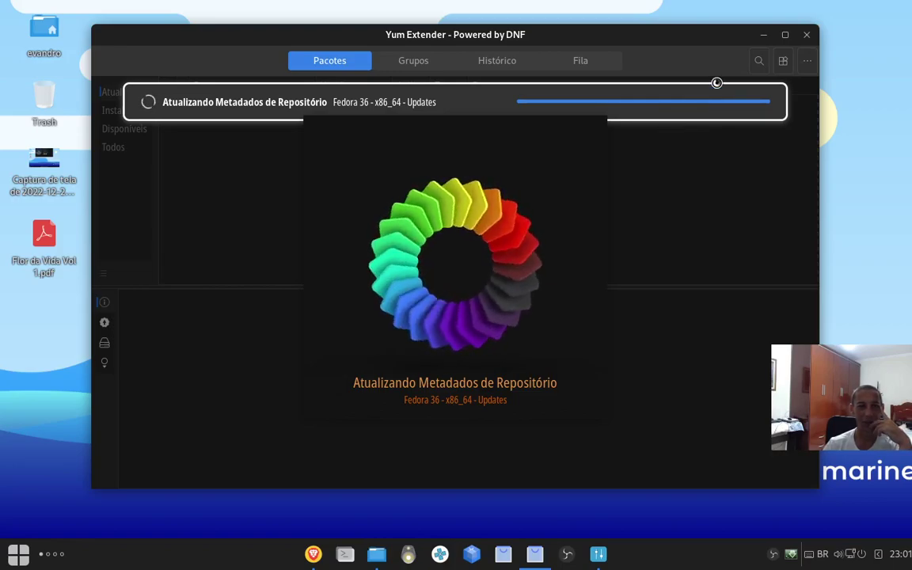
# Step: Switch to Brave and look through the GTK and ncurses examples in the Linux Dicas e Suporte article on dnfdragora
pyautogui.hotkey('alt', 'Tab')
pyautogui.click(616, 25)
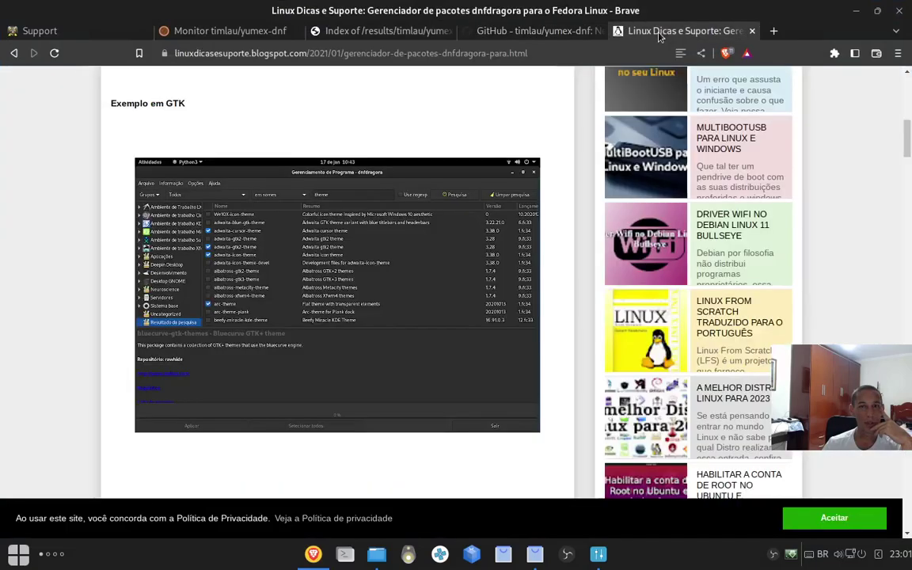
pyautogui.scroll(3, 281, 348)
pyautogui.scroll(-5, 281, 349)
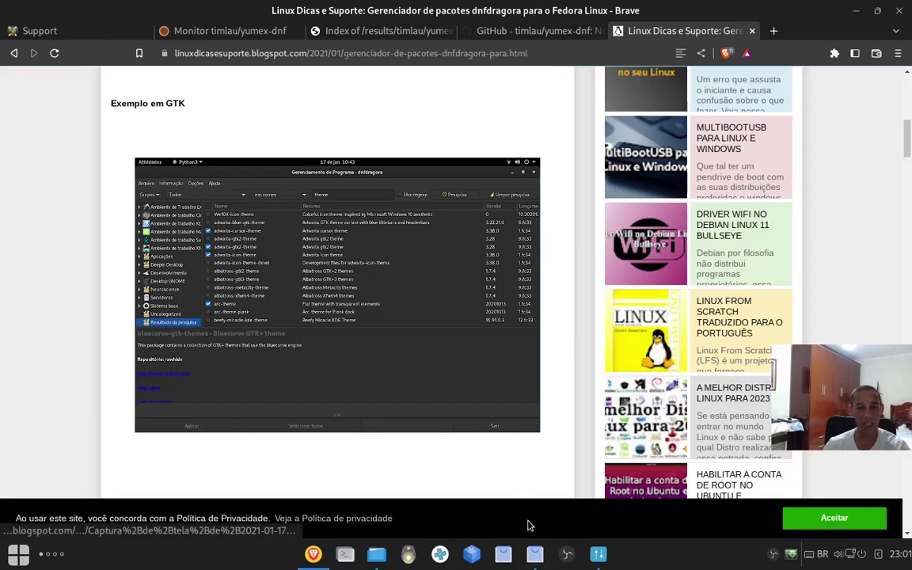
pyautogui.scroll(-4, 416, 190)
pyautogui.scroll(-2, 414, 190)
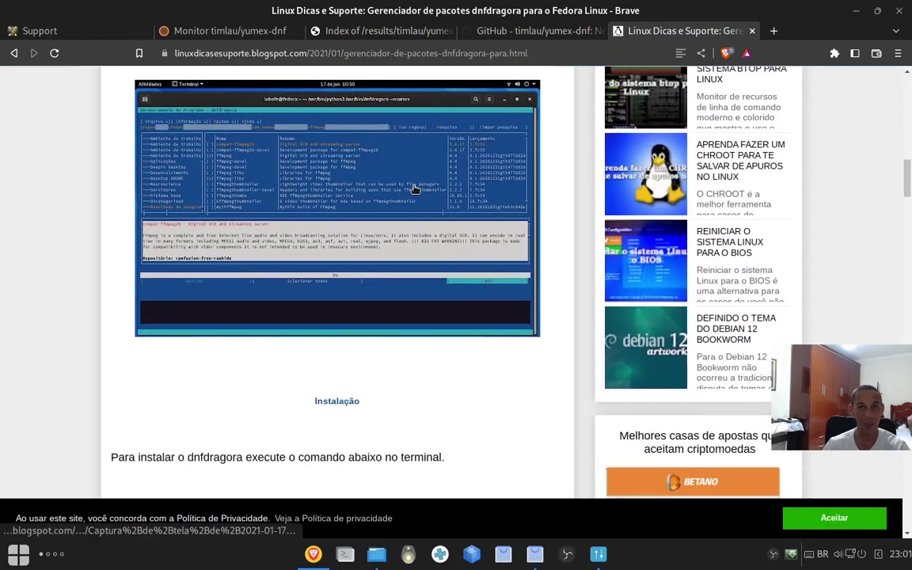
pyautogui.scroll(1, 414, 190)
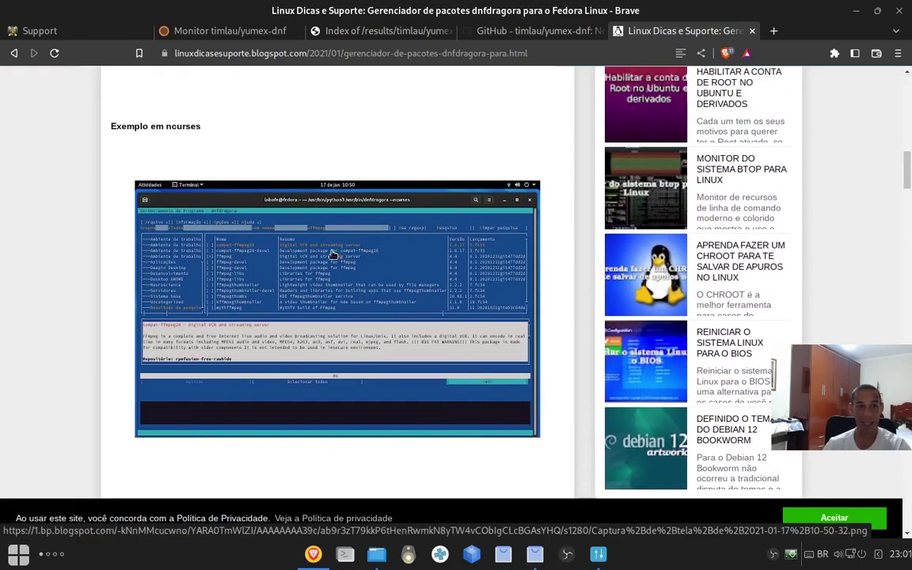
pyautogui.scroll(4, 333, 253)
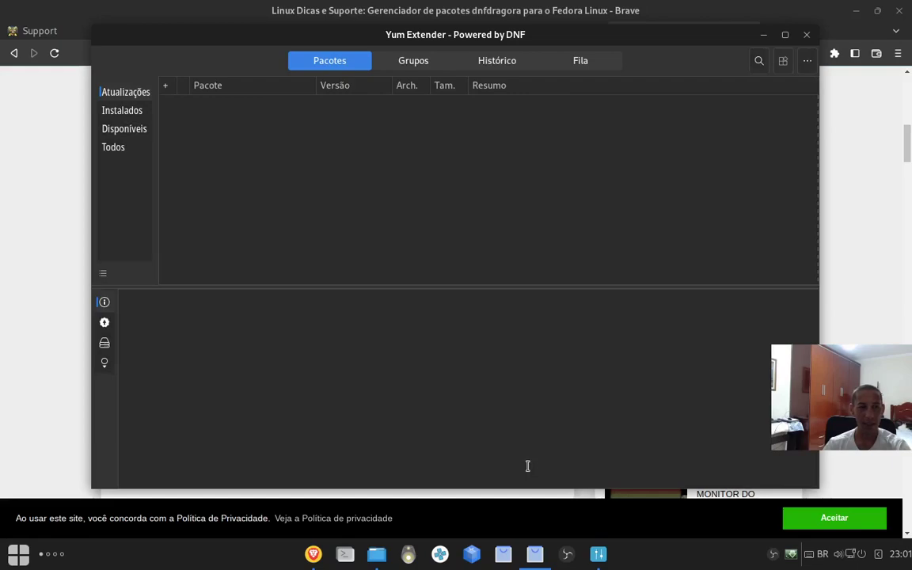
# Step: View the program's About information, and check the extra filter options for package versions and architectures
pyautogui.click(805, 61)
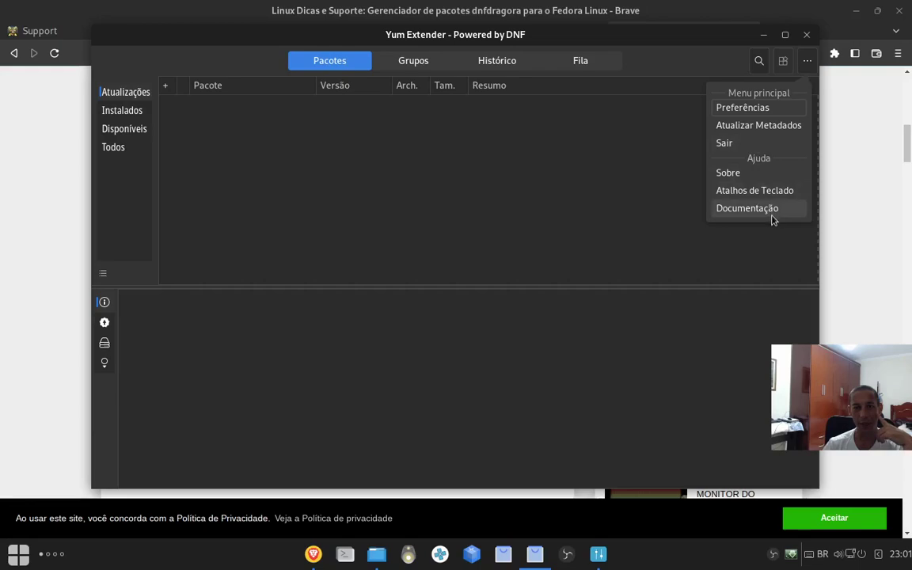
pyautogui.click(740, 175)
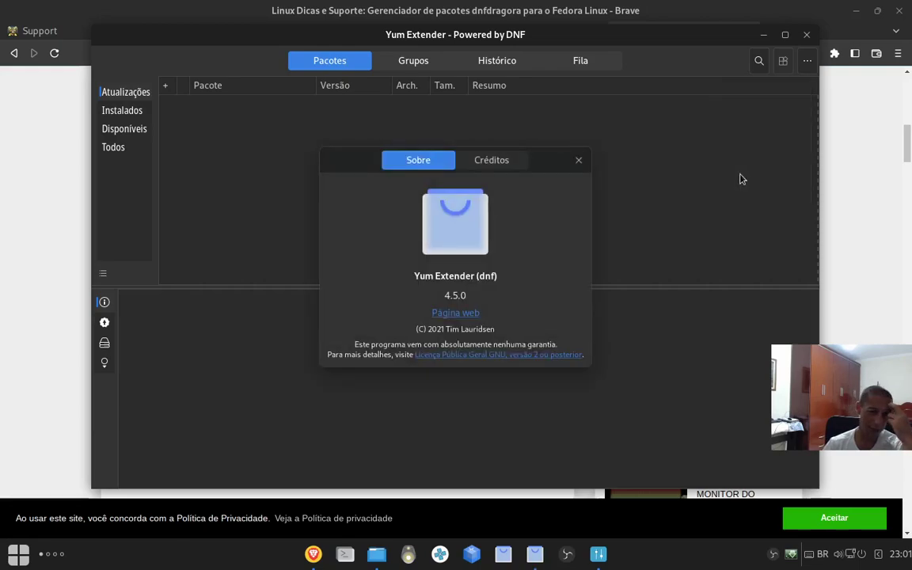
pyautogui.click(578, 161)
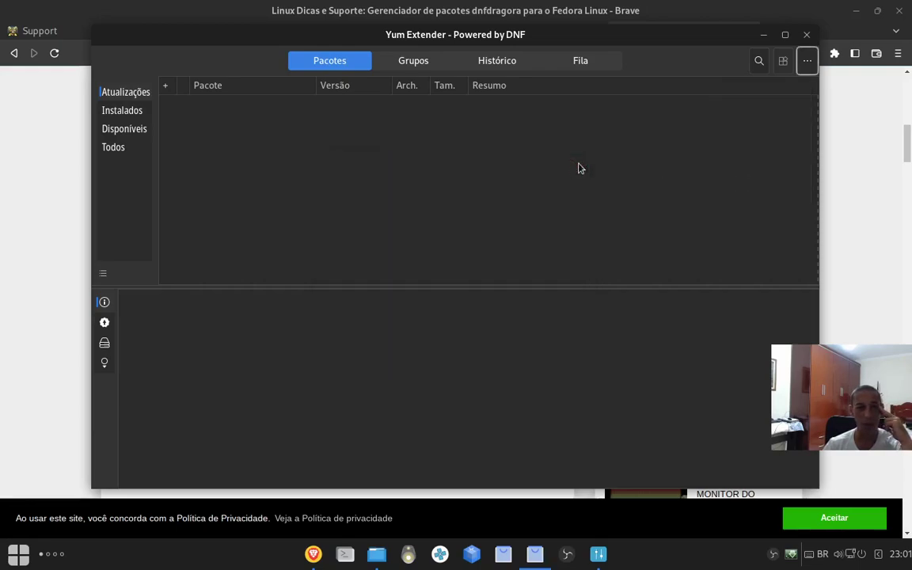
pyautogui.click(100, 277)
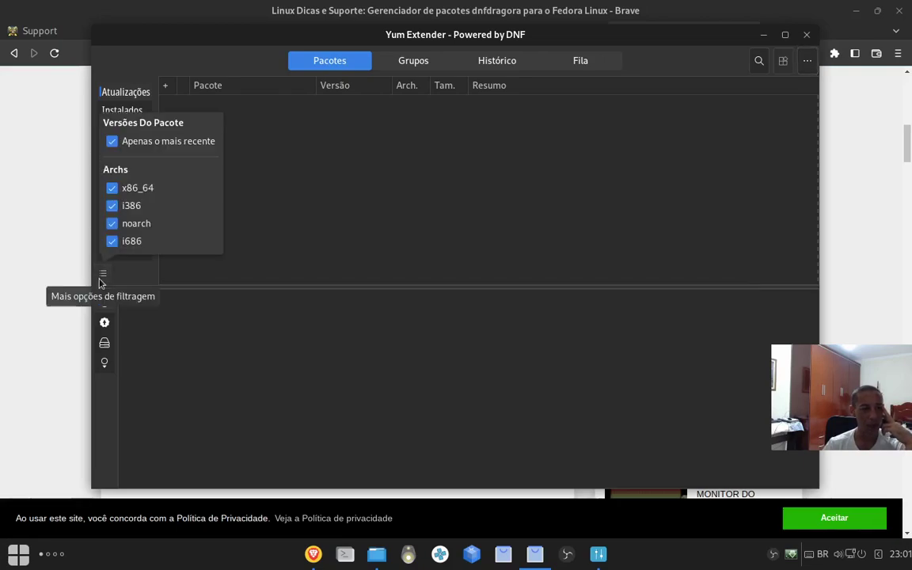
pyautogui.click(102, 274)
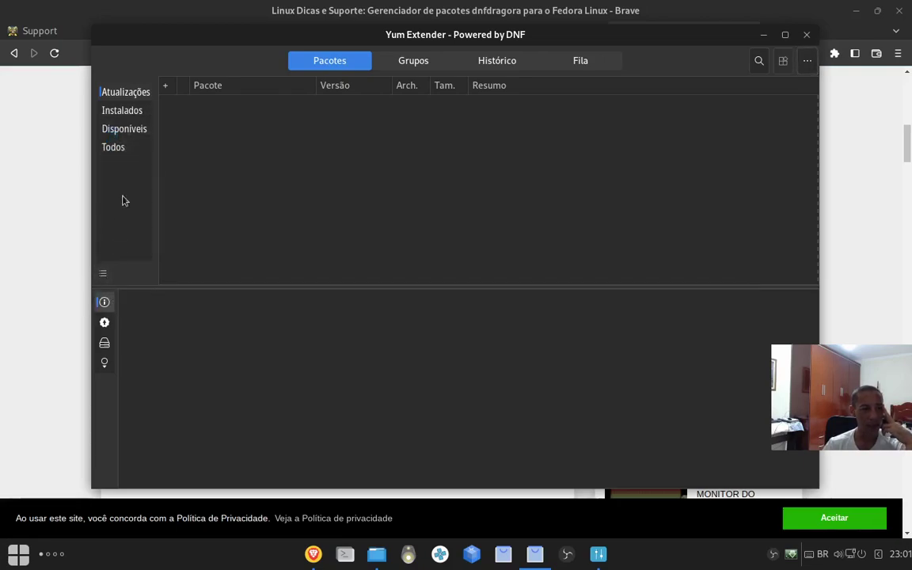
# Step: List the installed packages and view LibRaw's dependencies, files, update information and description
pyautogui.click(126, 111)
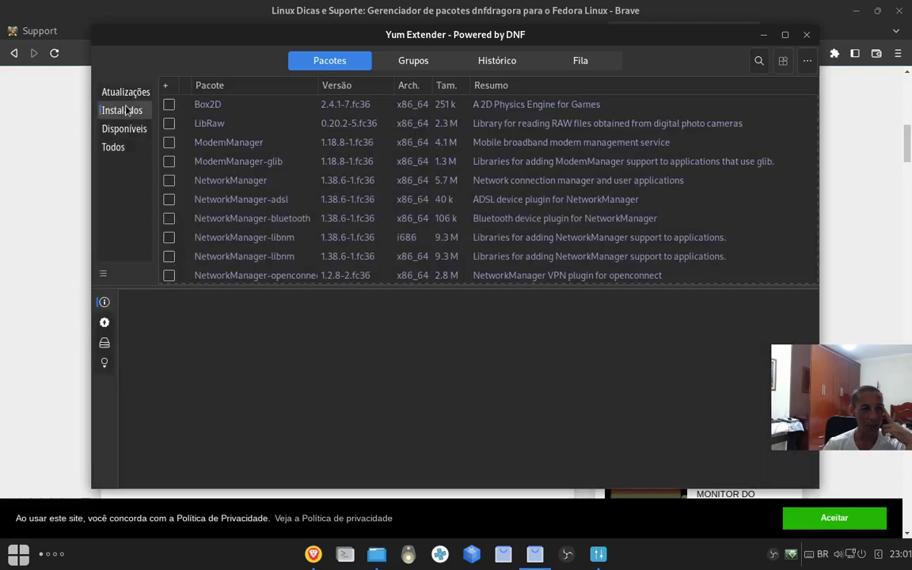
pyautogui.click(183, 123)
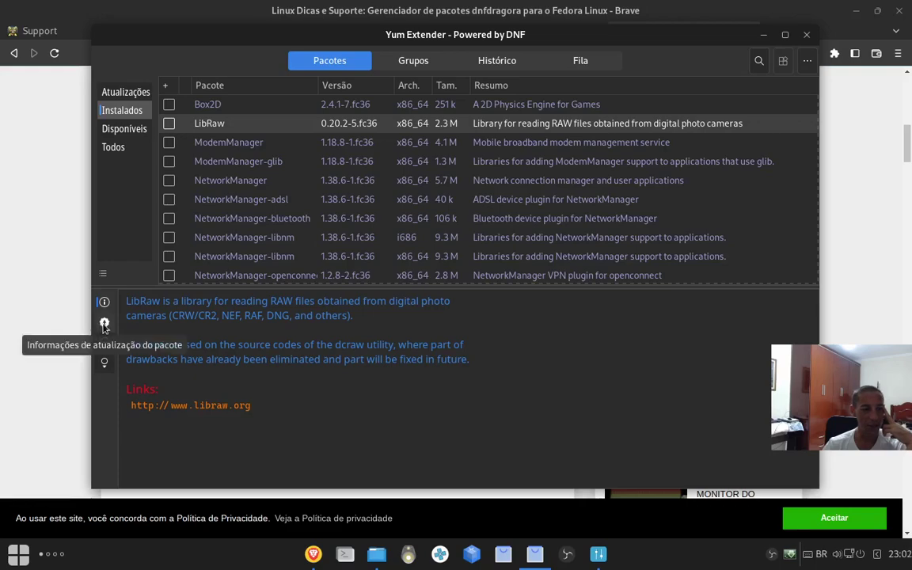
pyautogui.click(105, 366)
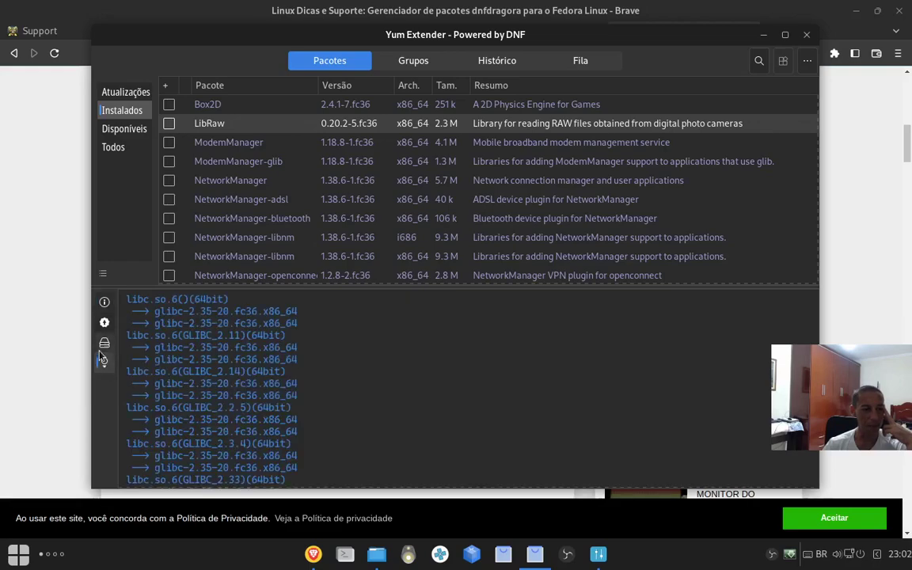
pyautogui.click(103, 342)
pyautogui.click(103, 322)
pyautogui.click(104, 304)
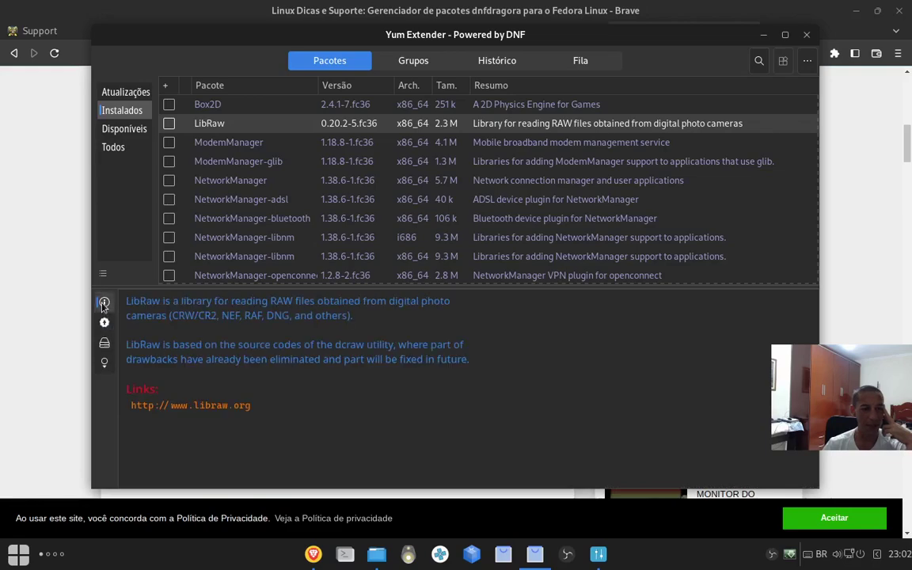